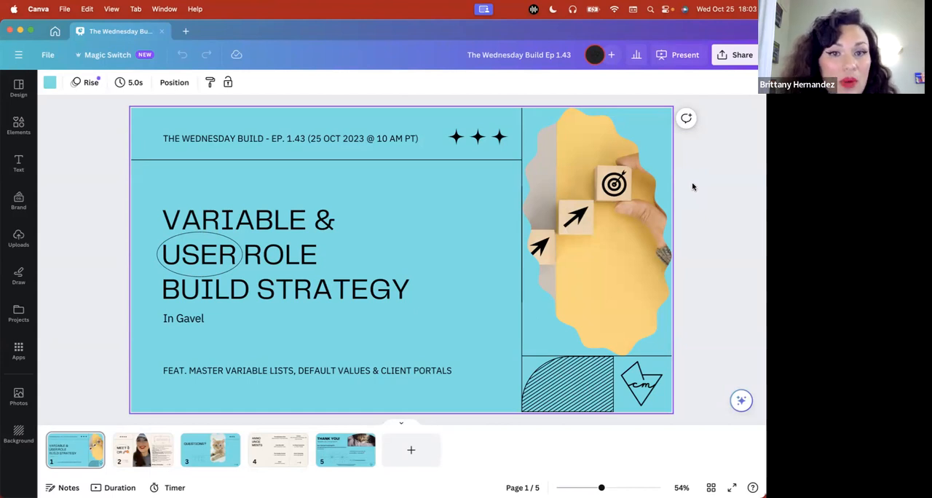
Switch to Chrome, inspect the text question's variable name in the All Question Types - Examples workflow, and return to the dashboard
left_click_drag(2, 124, 256, 133)
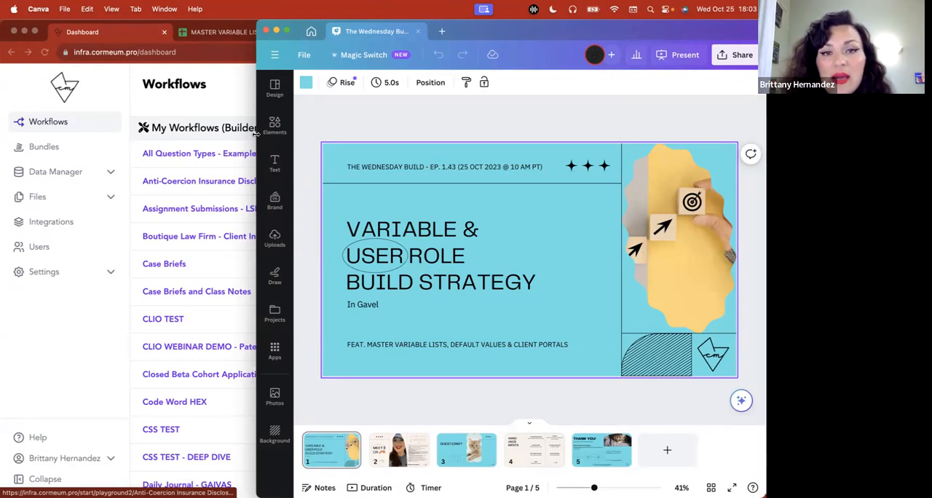
left_click(245, 119)
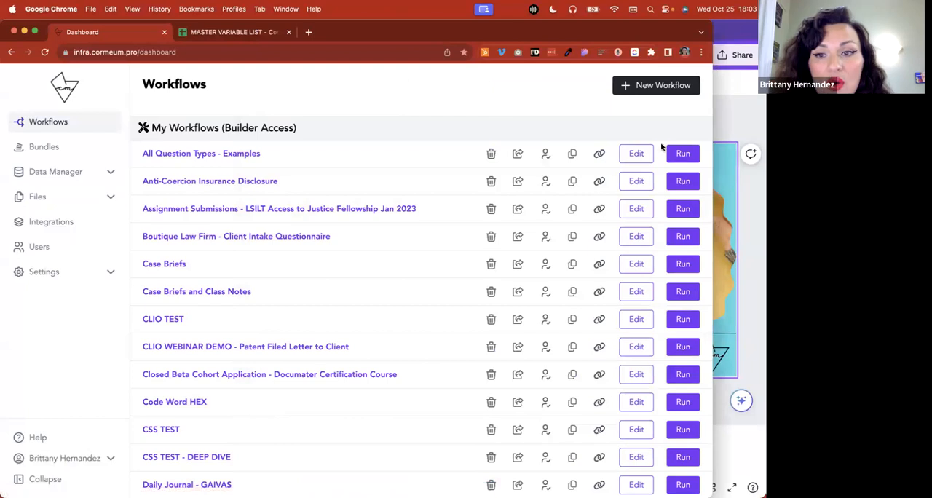
left_click(631, 158)
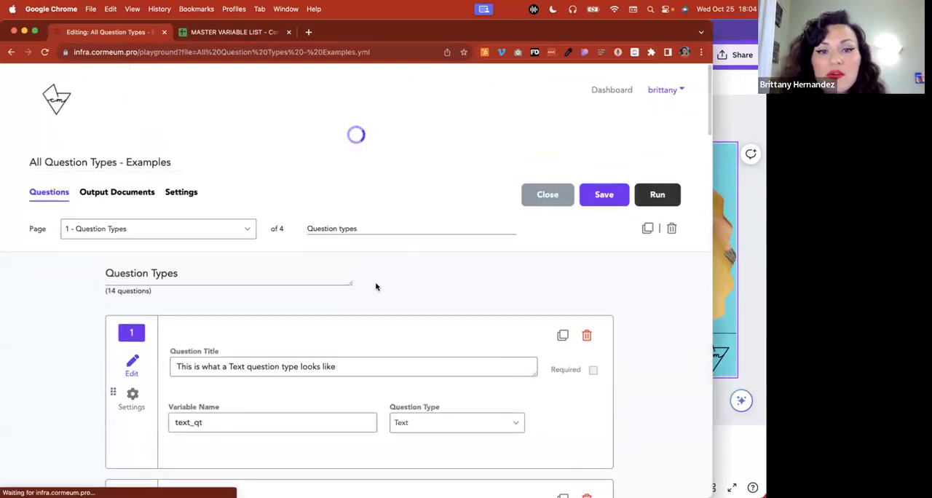
scroll(377, 286, "down", 3)
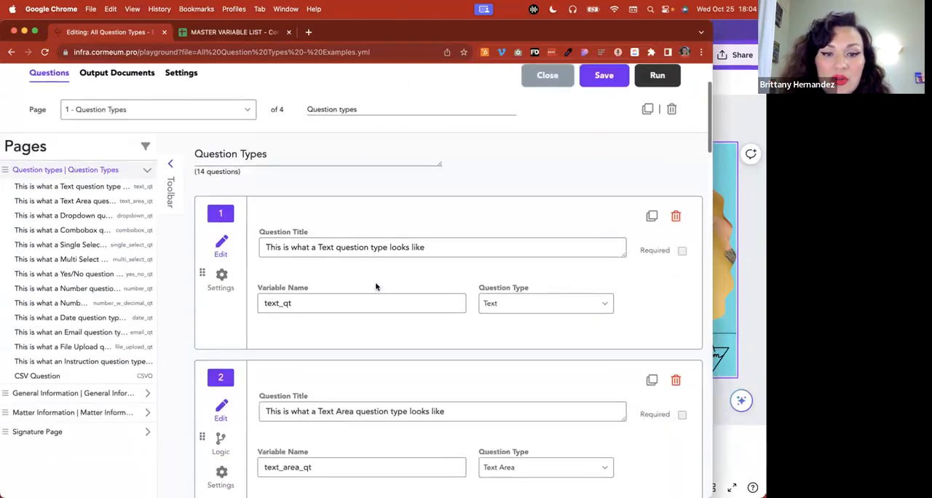
double_click(334, 301)
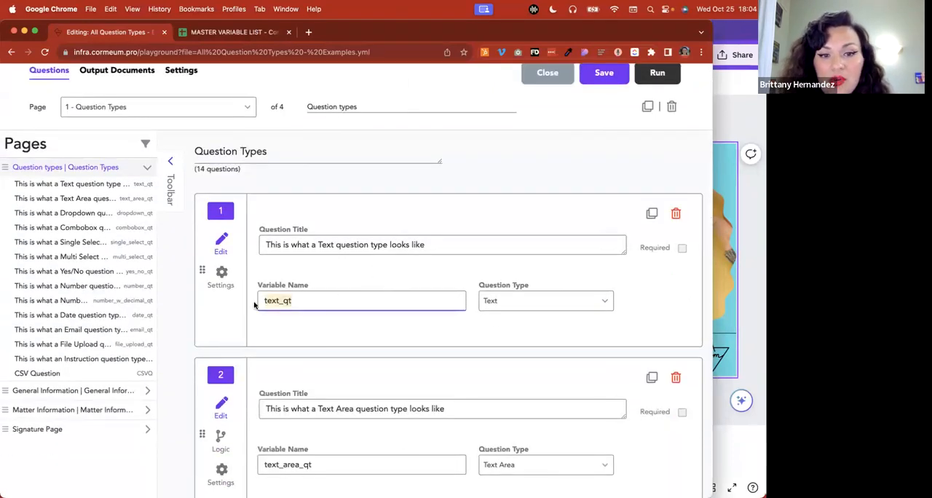
scroll(612, 89, "up", 3)
left_click(611, 102)
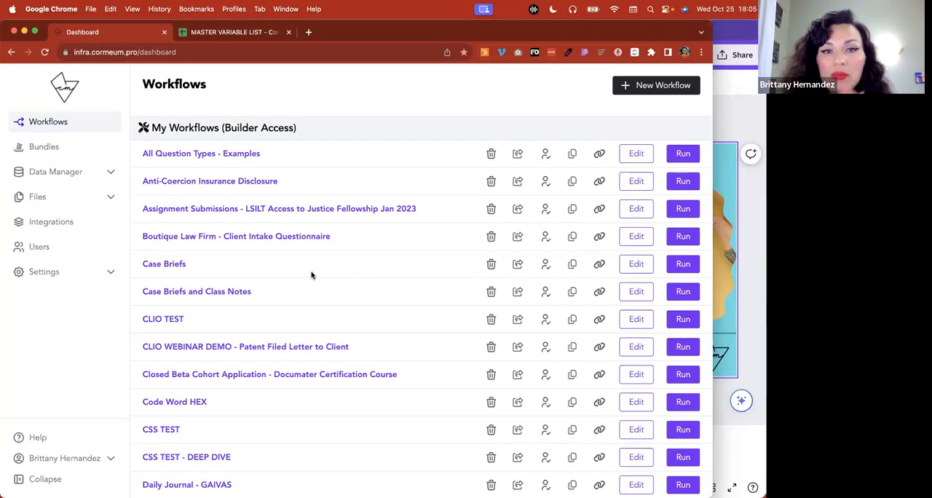
Find "silver" in the workflow list and run TEST SILVER - Initial Consultation Questionnaire
scroll(311, 275, "down", 2)
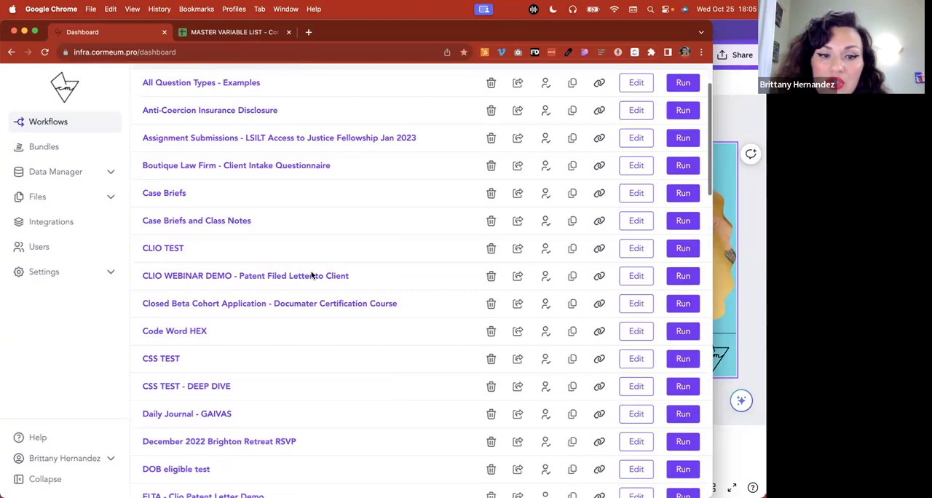
scroll(311, 274, "down", 5)
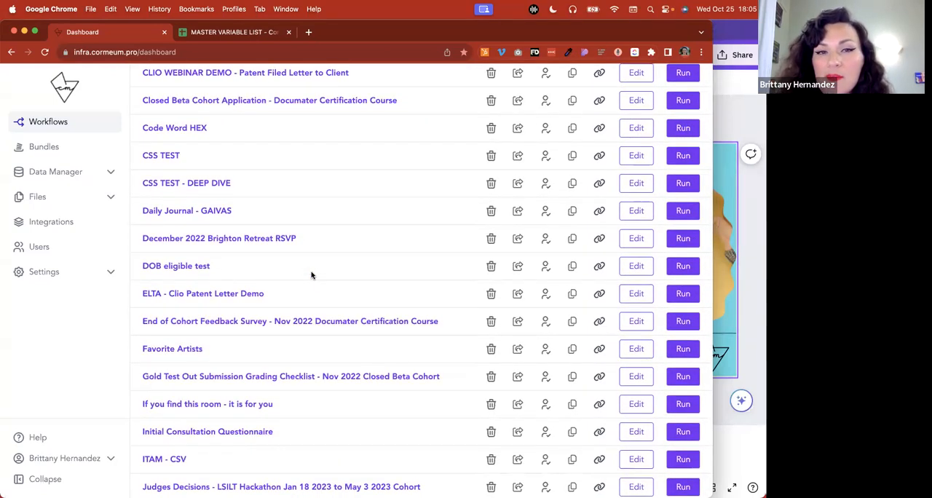
scroll(311, 275, "down", 2)
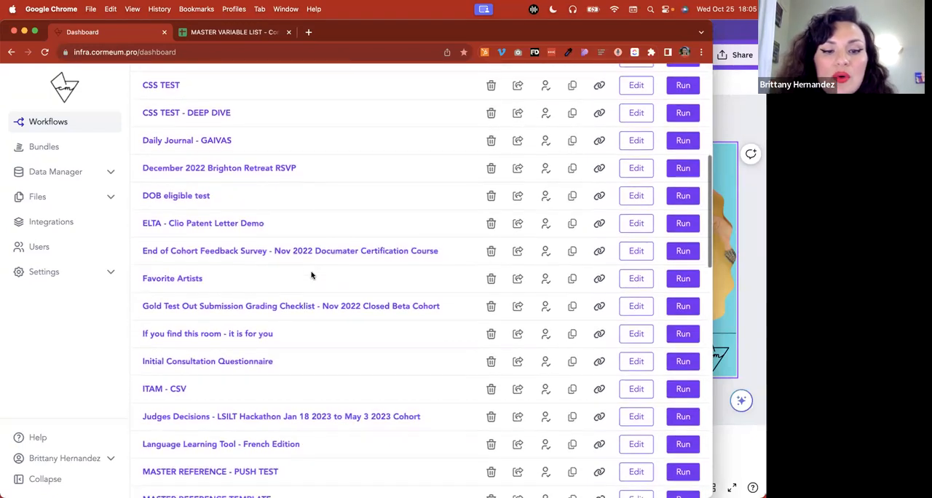
key("super+f")
type("silver")
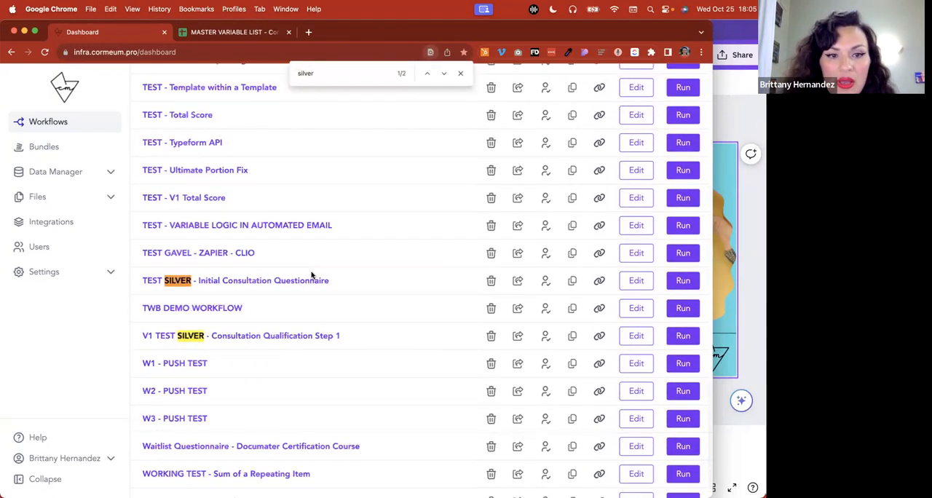
left_click(688, 281)
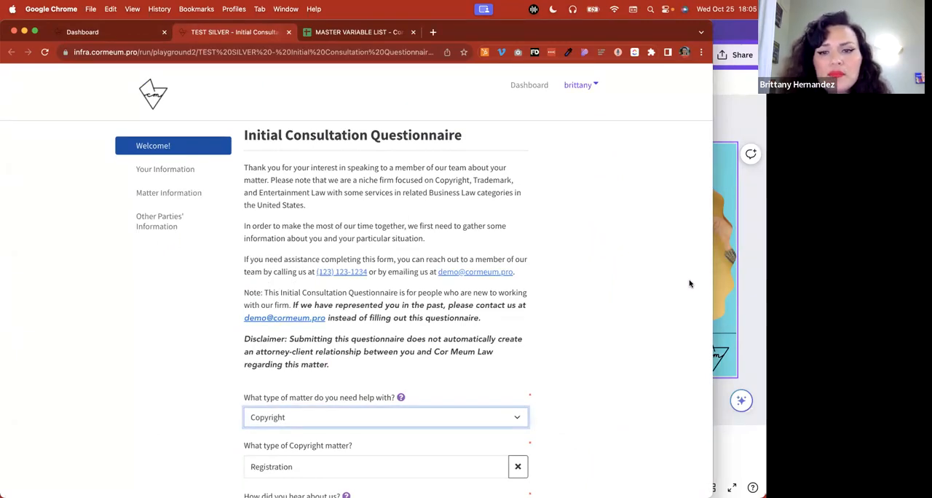
Set the type of matter needing help to Trademark in the questionnaire
scroll(690, 283, "down", 4)
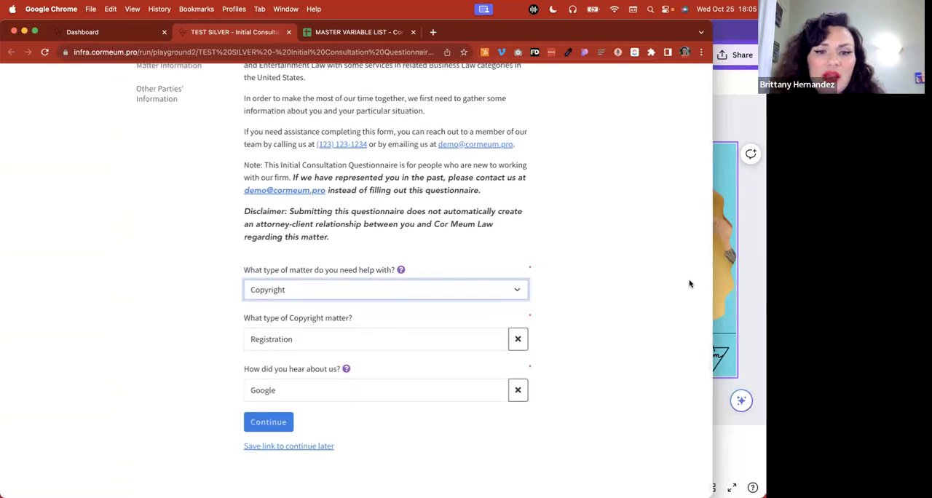
left_click(380, 288)
left_click(615, 275)
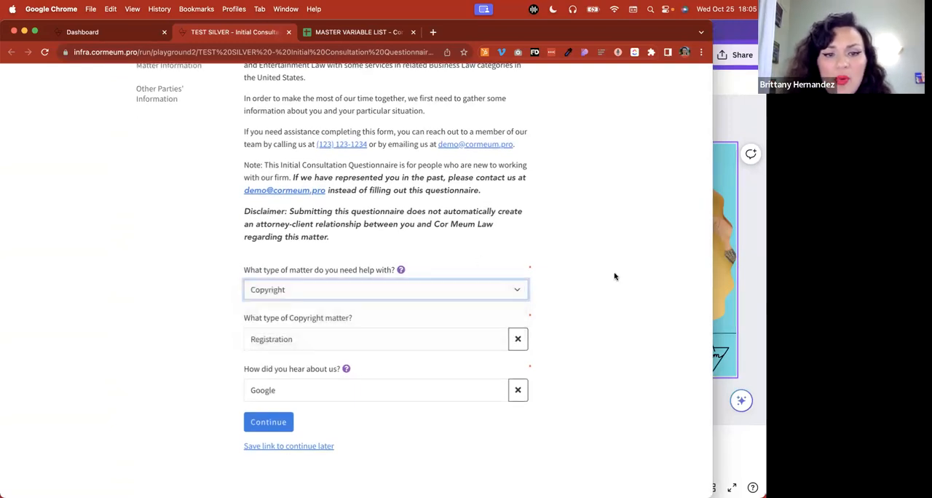
left_click(484, 289)
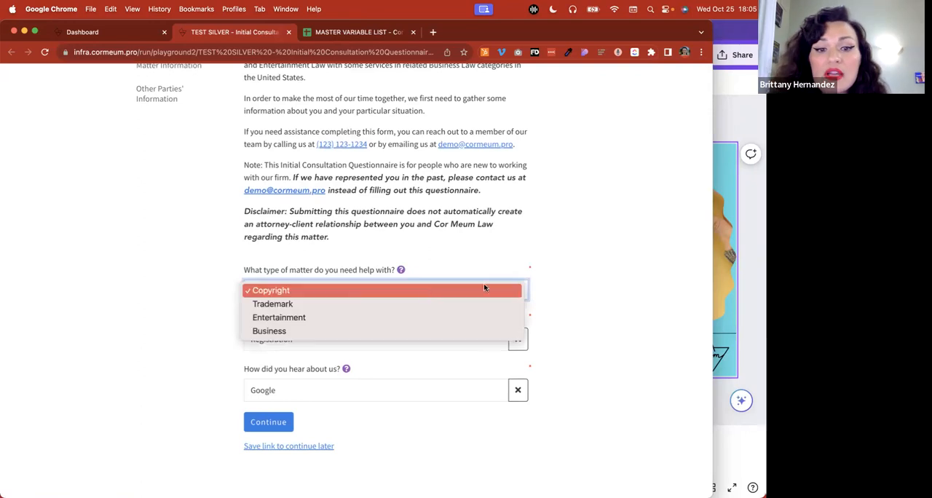
left_click(386, 303)
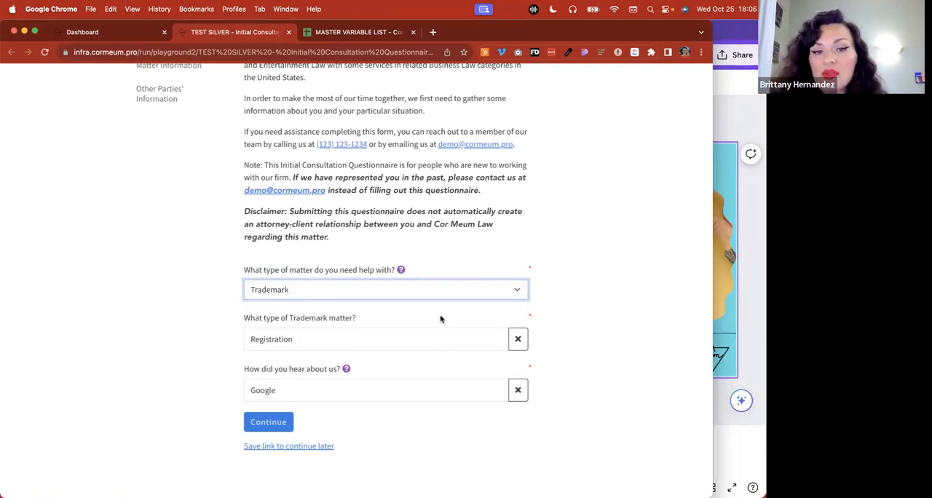
left_click(418, 293)
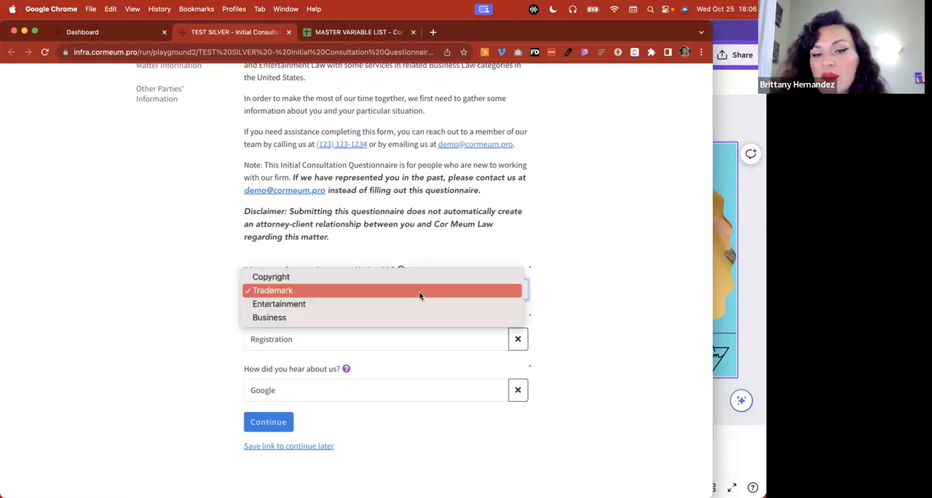
left_click(591, 300)
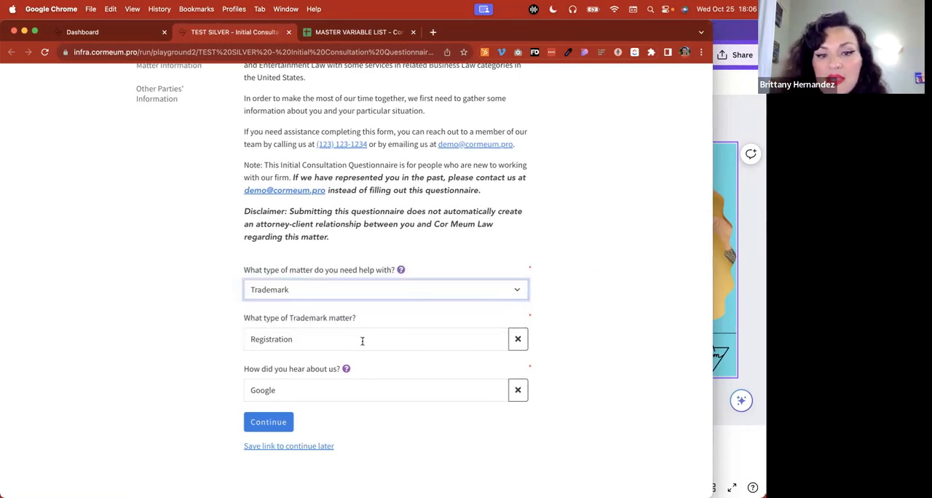
Set the type of matter to Entertainment and choose Contract Review as the Entertainment Law matter type
left_click(521, 296)
left_click(395, 304)
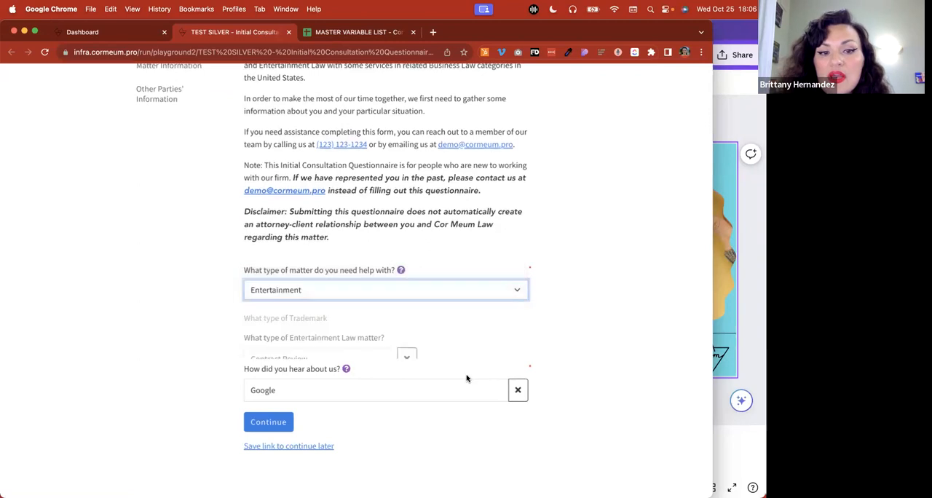
left_click(516, 340)
left_click(519, 338)
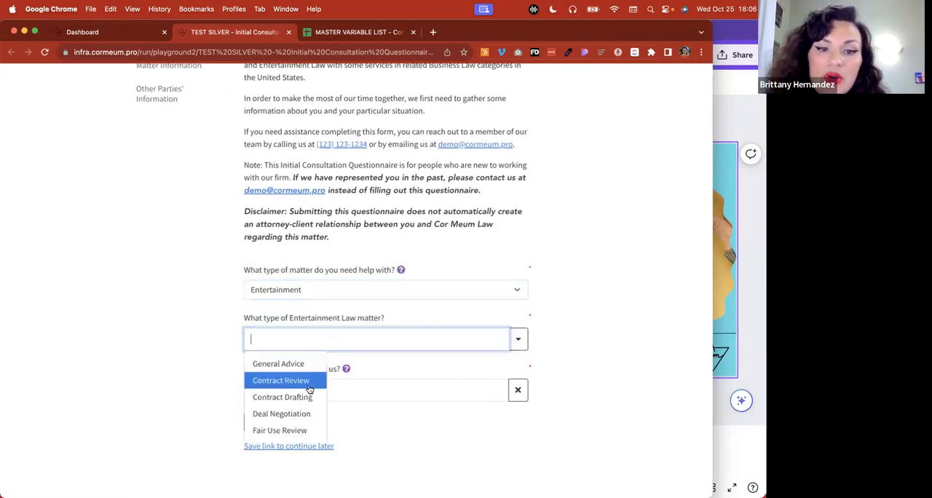
left_click(574, 357)
left_click(519, 339)
left_click(252, 379)
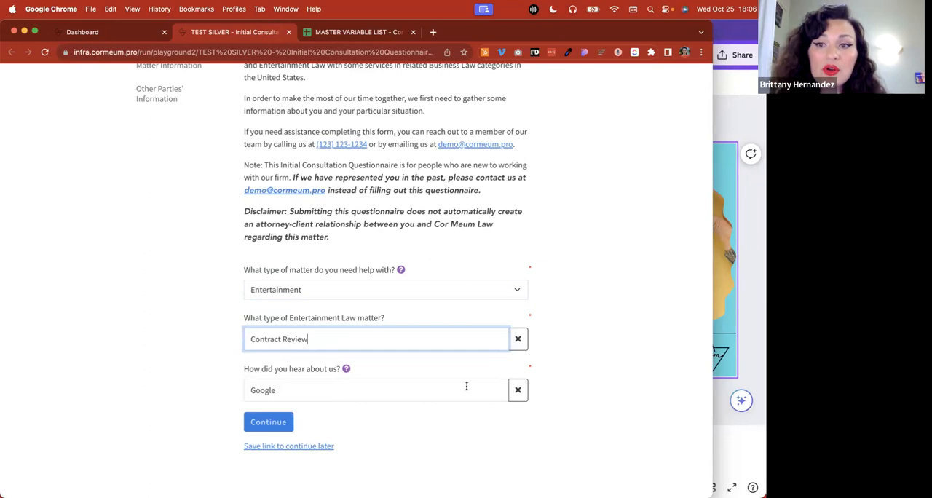
Continue to the Your Information - General page and look through its questions down to preferred pronouns
left_click(291, 417)
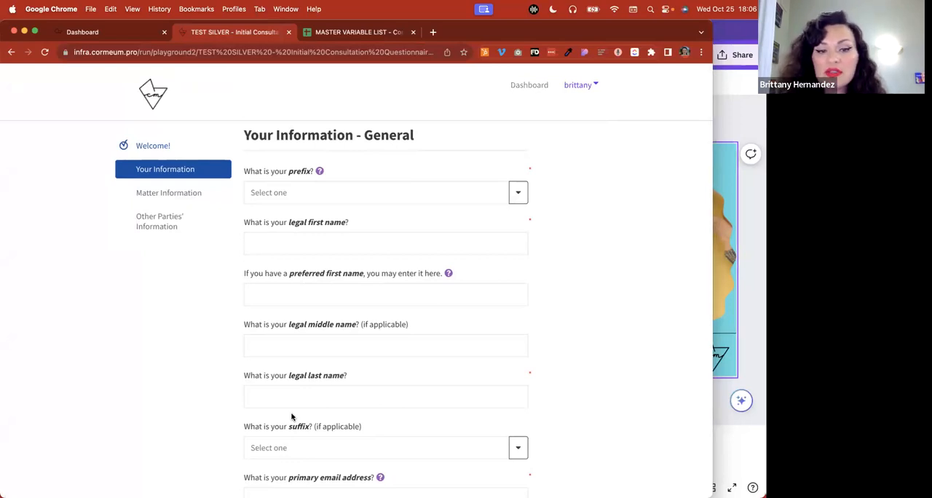
scroll(291, 417, "down", 3)
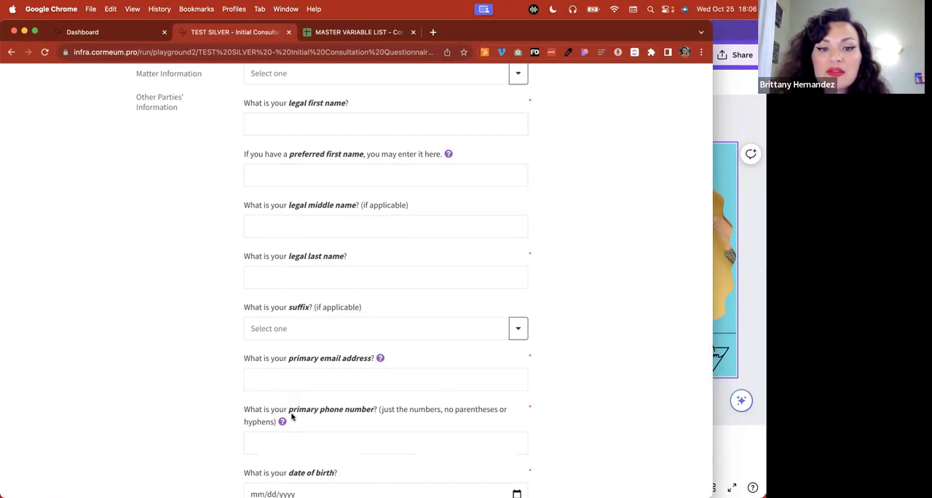
scroll(291, 416, "down", 5)
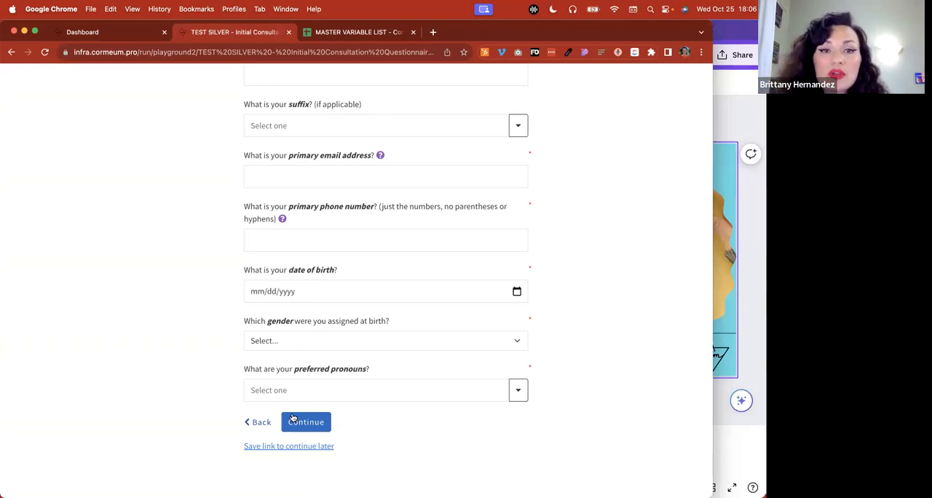
Open the TEST SILVER - Initial Consultation Questionnaire for editing in a new tab placed beside the dashboard
left_click(121, 37)
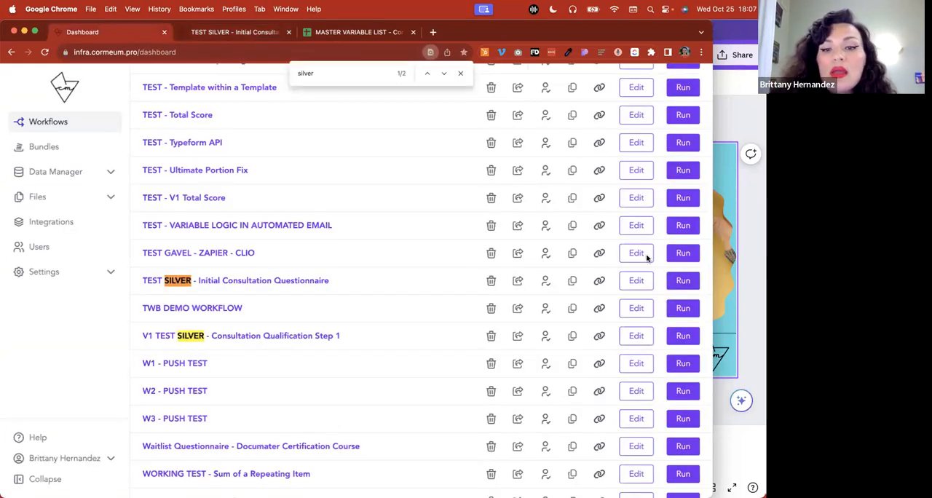
right_click(644, 284)
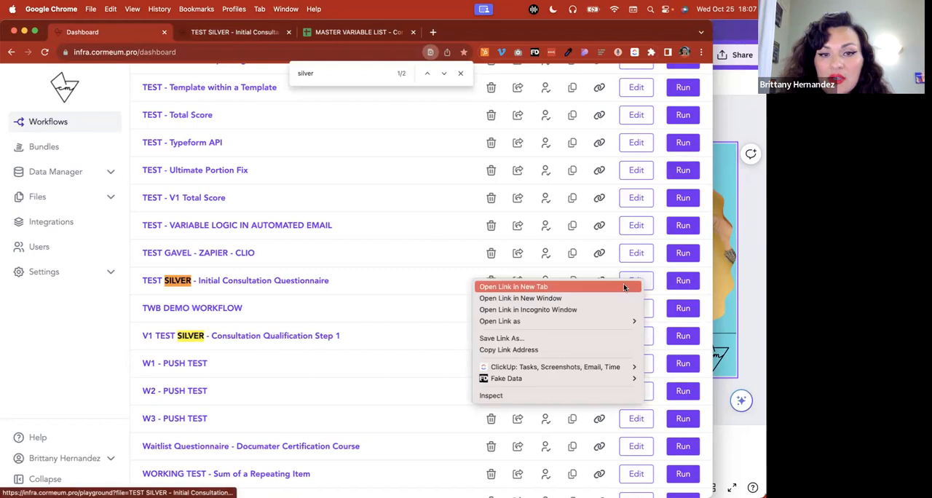
left_click(623, 286)
left_click_drag(355, 30, 232, 29)
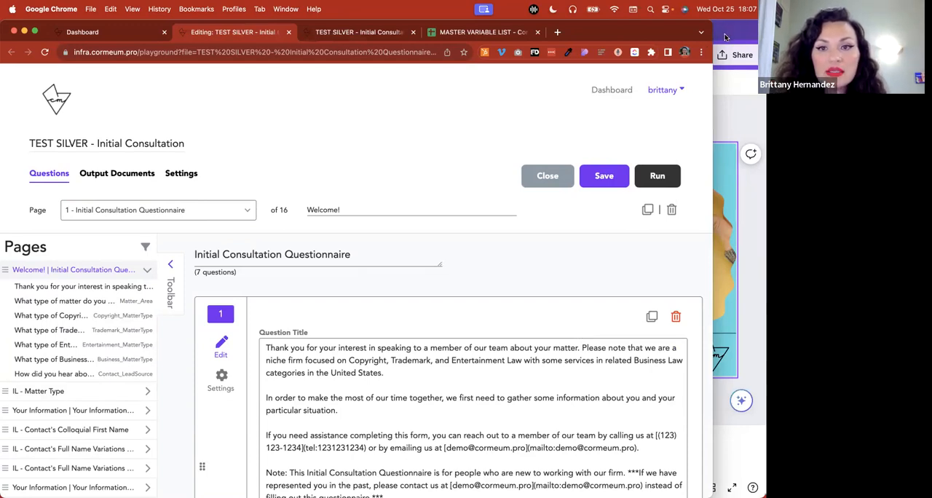
Open the Data Manager by workflow and display the records of TEST SILVER - Initial Consultation Questionnaire
left_click(128, 31)
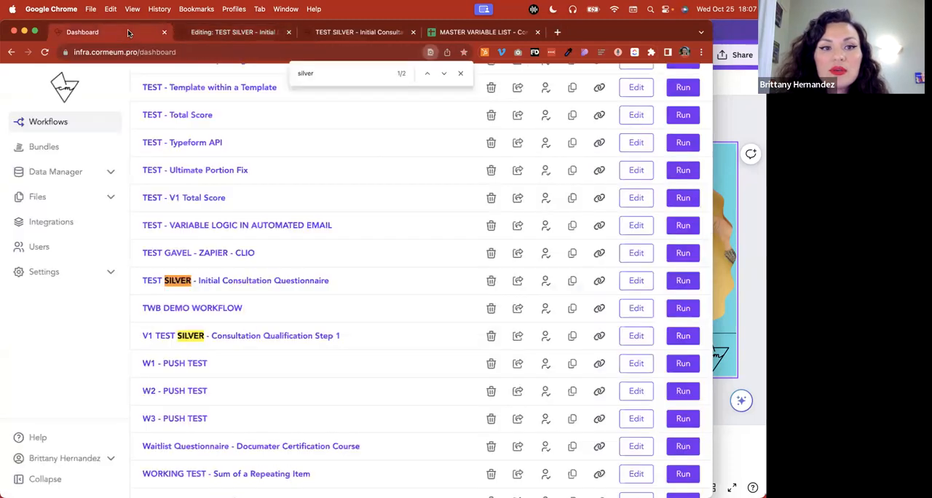
left_click(110, 171)
left_click(54, 197)
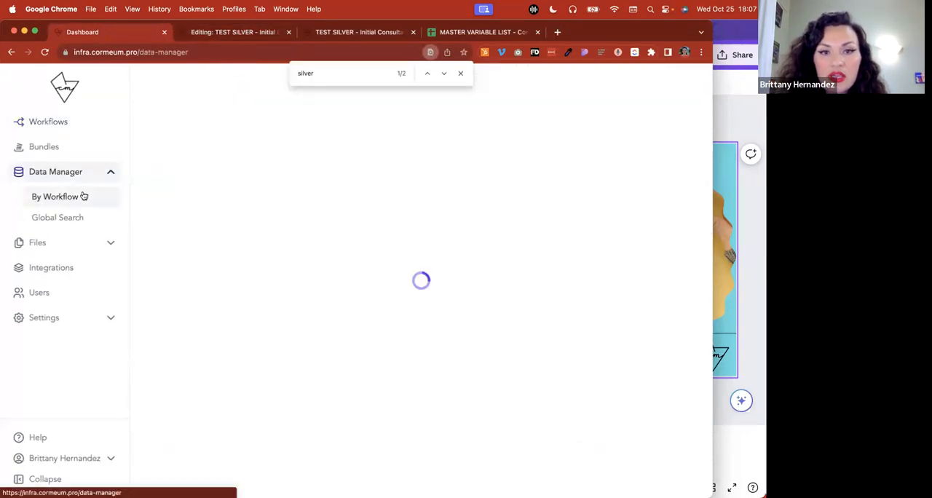
left_click(460, 73)
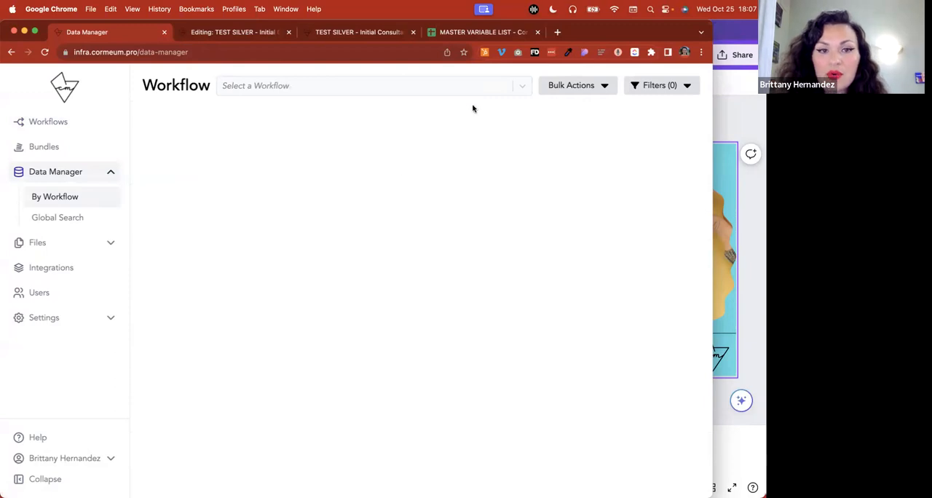
left_click(523, 92)
left_click(329, 124)
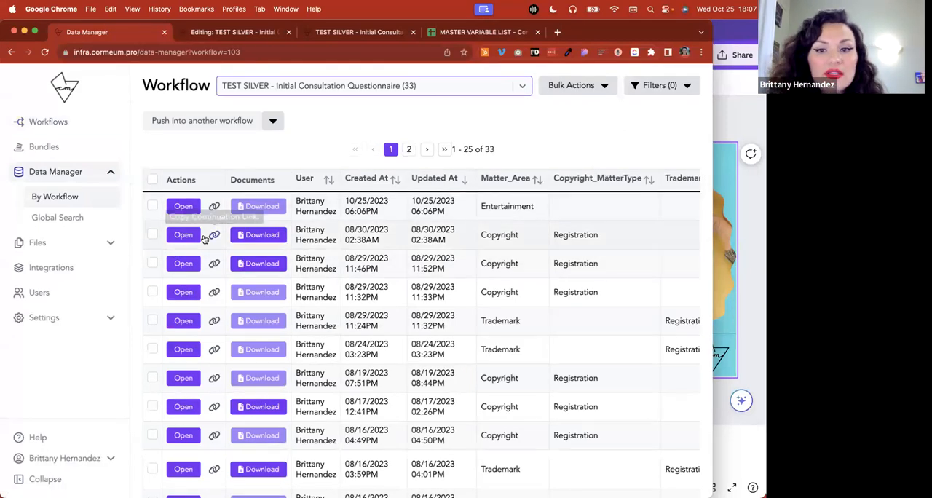
Examine the questionnaire's submission records and their variable columns, from Matter_Area across to the contact name fields
scroll(244, 295, "down", 1)
scroll(301, 72, "up", 1)
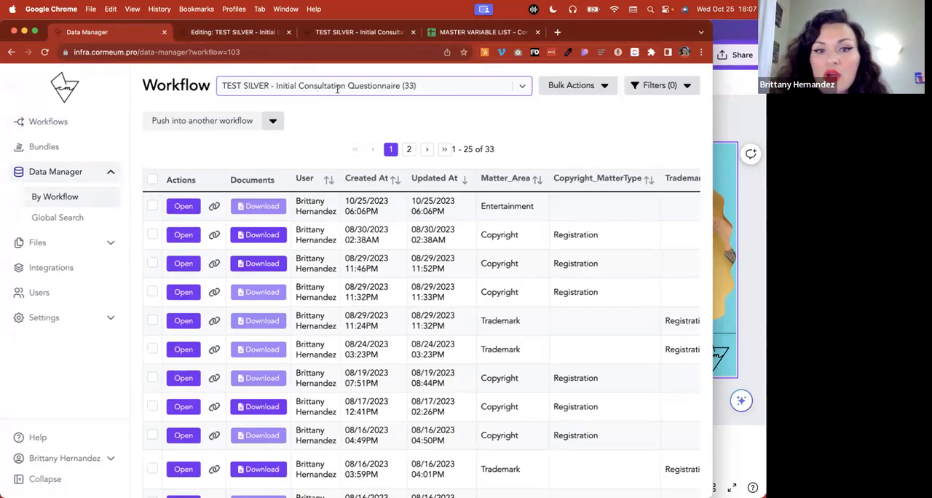
scroll(337, 309, "down", 3)
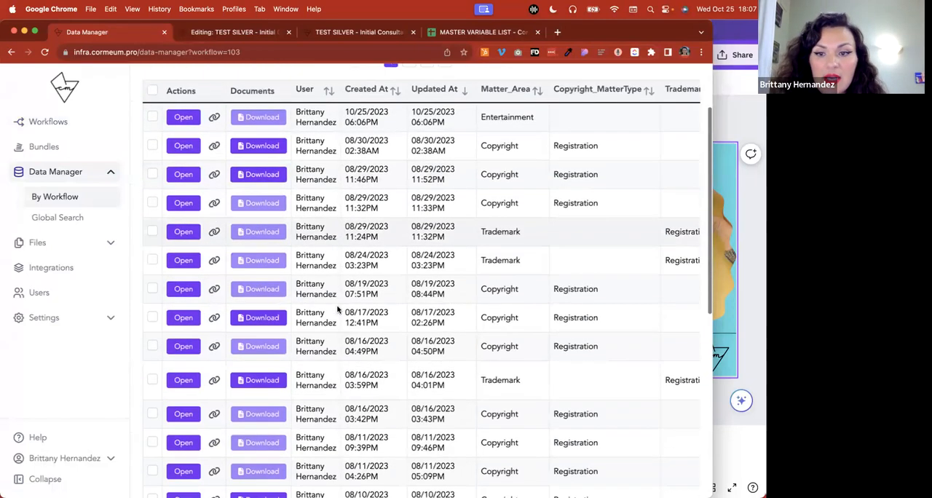
scroll(337, 310, "up", 2)
scroll(337, 310, "right", 8)
scroll(337, 310, "right", 10)
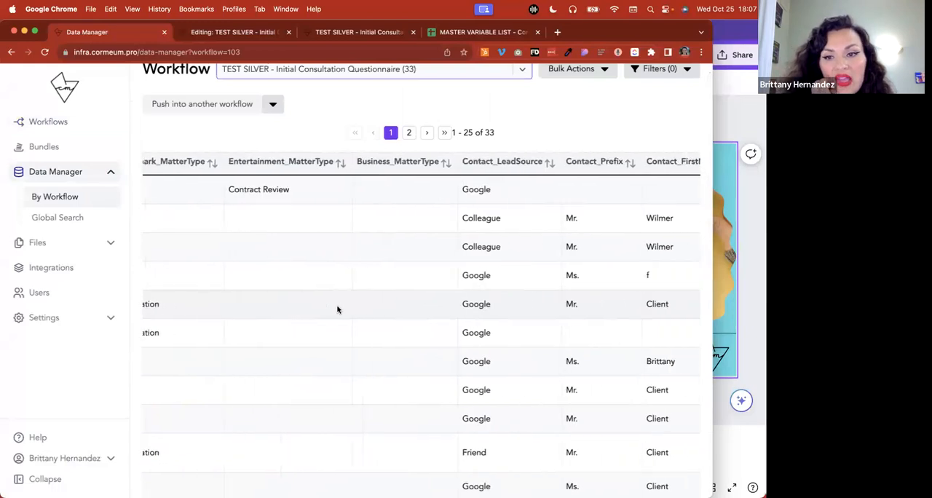
scroll(336, 306, "left", 15)
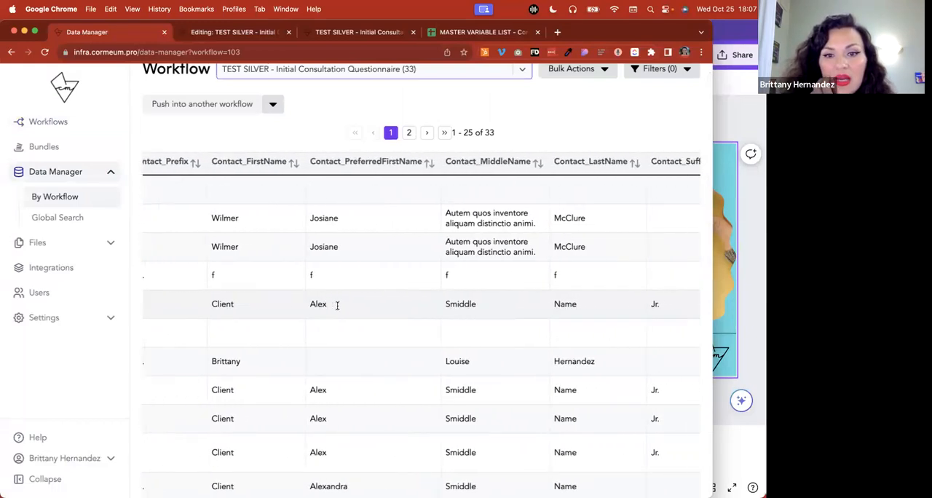
scroll(337, 309, "left", 3)
scroll(337, 310, "down", 10)
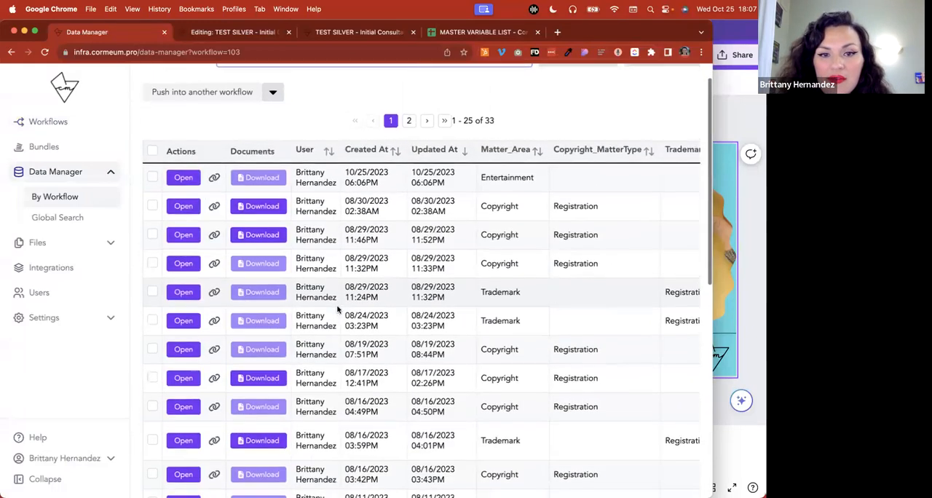
Examine the questionnaire's submission records down the list and across the matter, lead source, name and e-mail columns
scroll(337, 310, "down", 2)
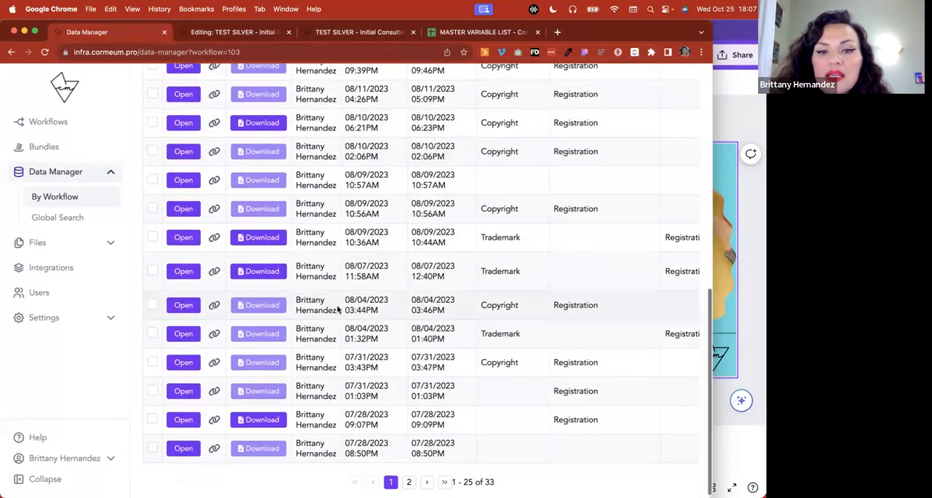
scroll(338, 309, "up", 2)
scroll(337, 309, "right", 3)
scroll(337, 310, "right", 10)
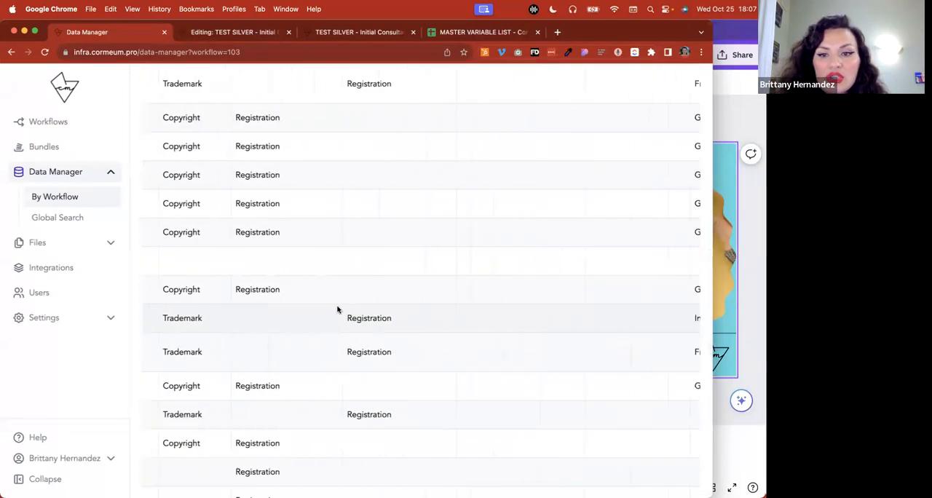
scroll(337, 310, "right", 3)
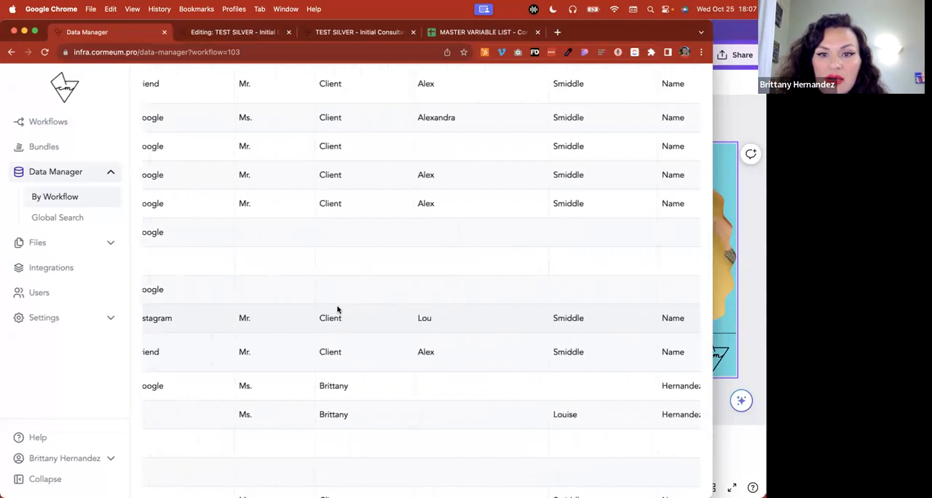
scroll(526, 148, "right", 3)
scroll(351, 150, "right", 8)
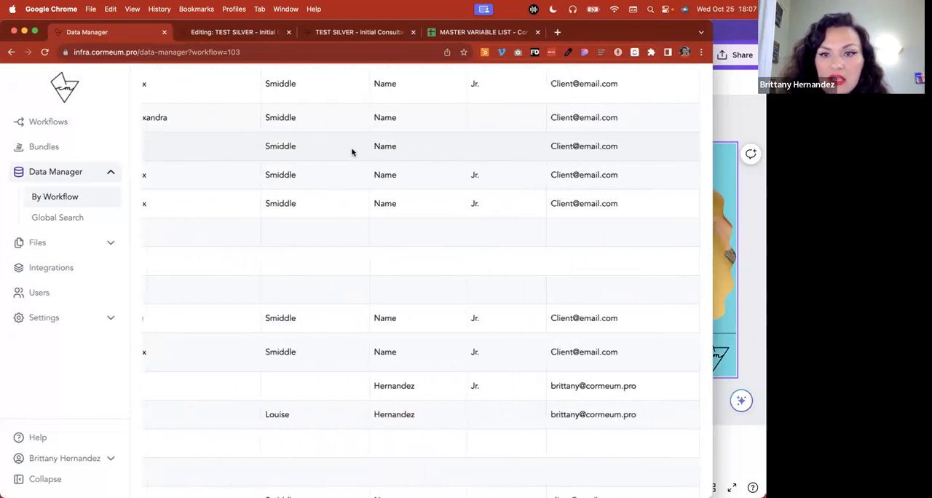
Select the submission record created 08/16/2023 03:42PM
scroll(352, 150, "left", 14)
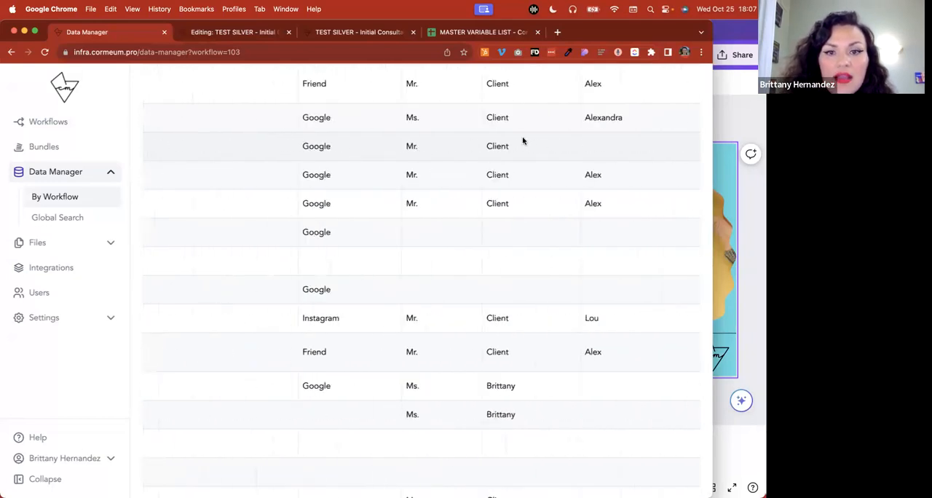
scroll(510, 135, "left", 15)
scroll(195, 120, "left", 3)
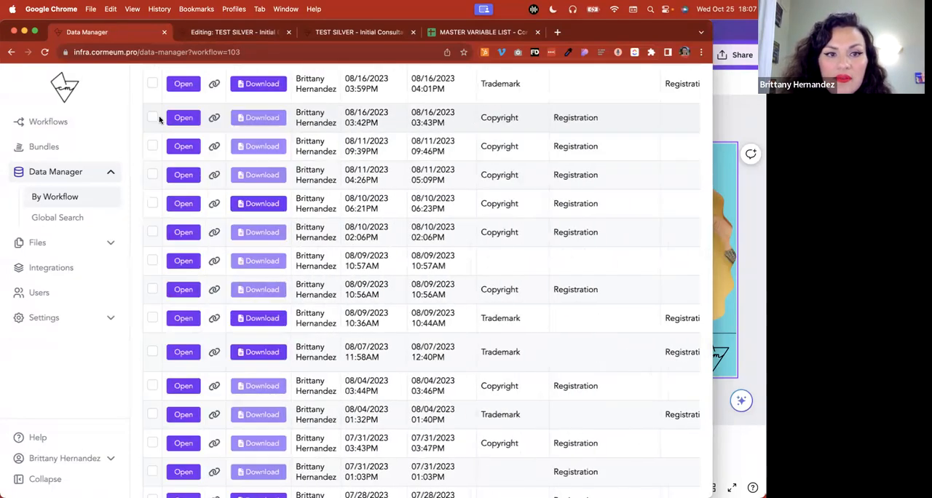
scroll(337, 208, "up", 10)
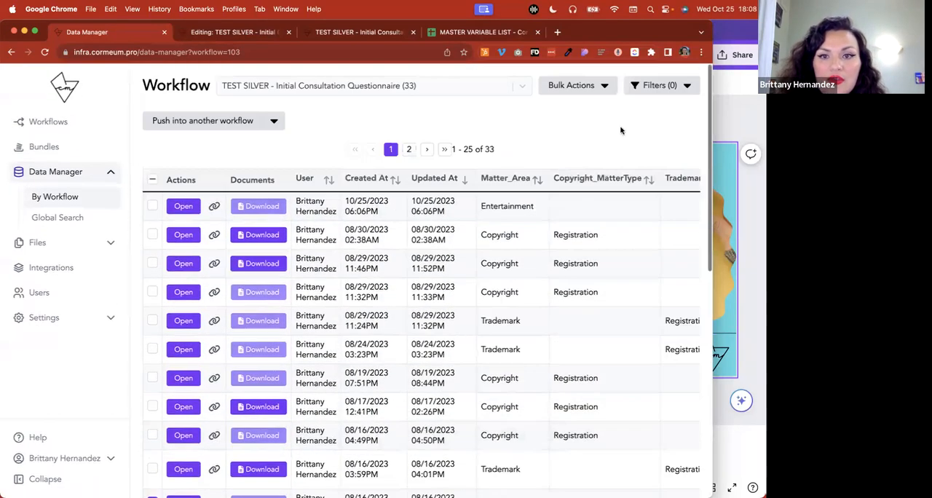
Set up a record filter condition on the Contact_FirstName variable
left_click(660, 85)
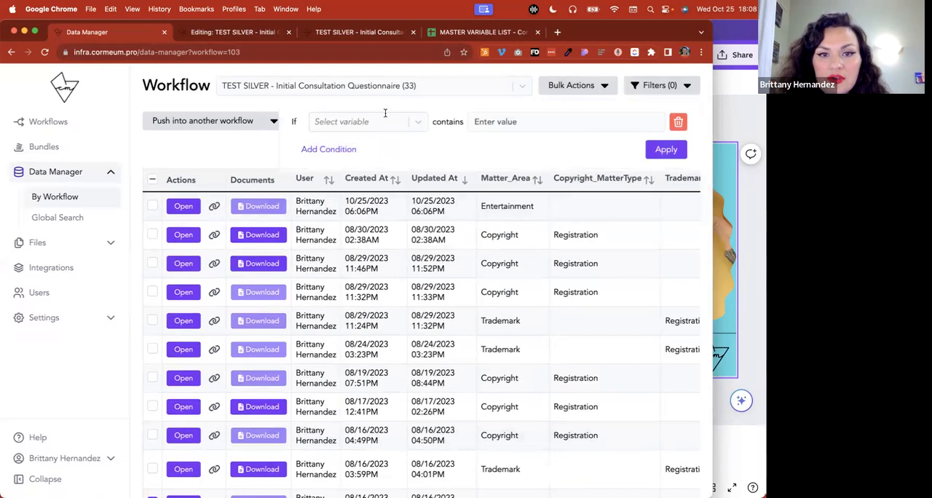
left_click(415, 125)
left_click(374, 148)
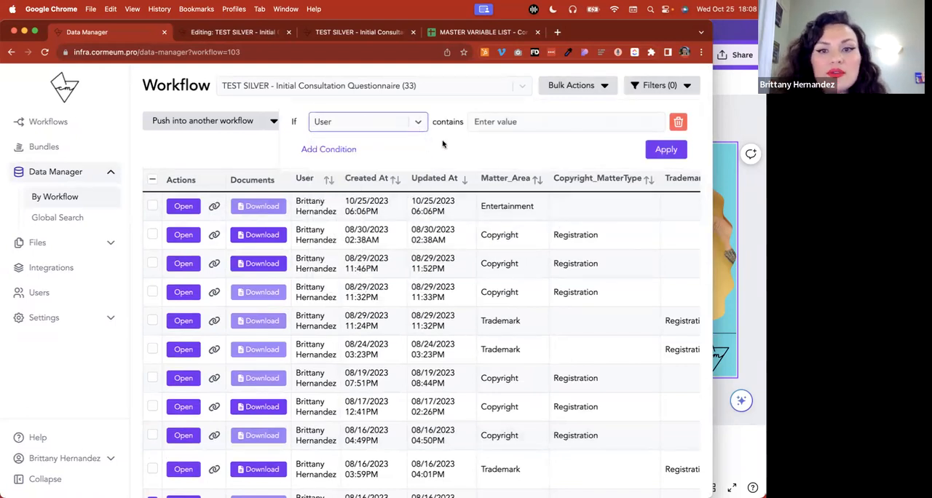
left_click(421, 124)
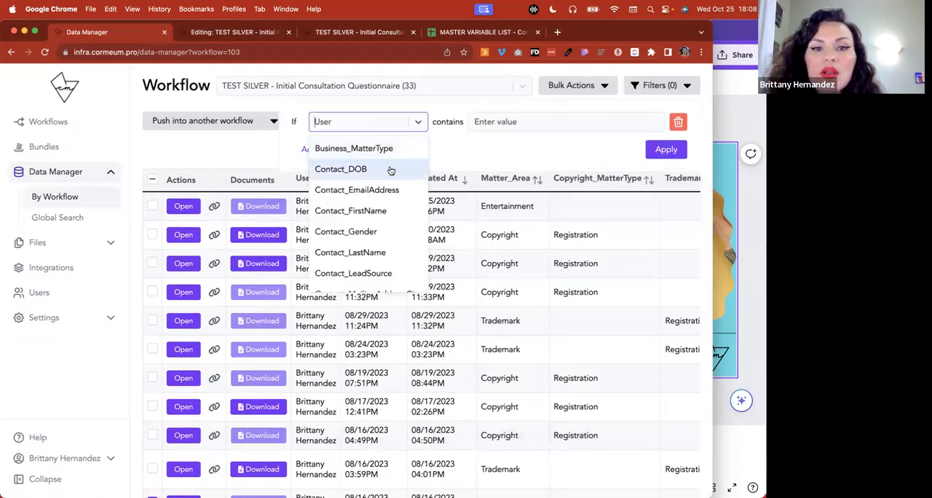
left_click(378, 210)
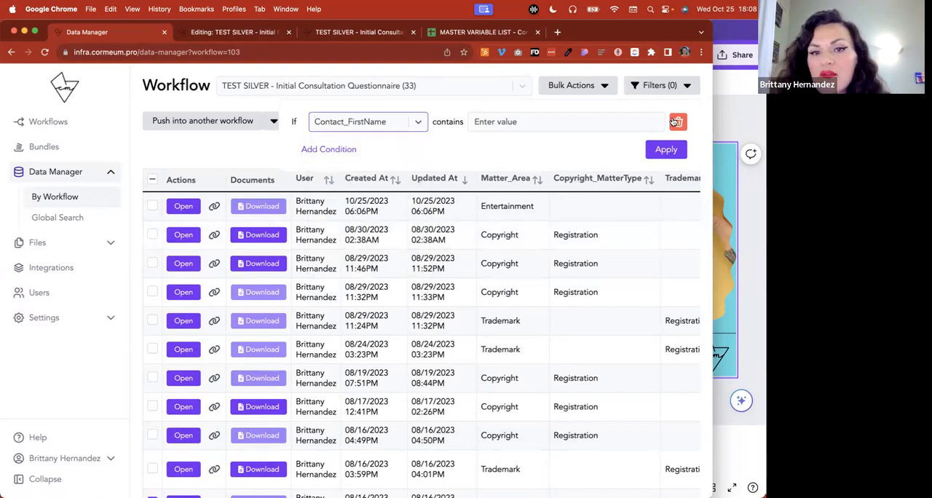
Add a second filter condition, look through its variable choices, and delete both conditions
left_click(309, 151)
left_click(416, 150)
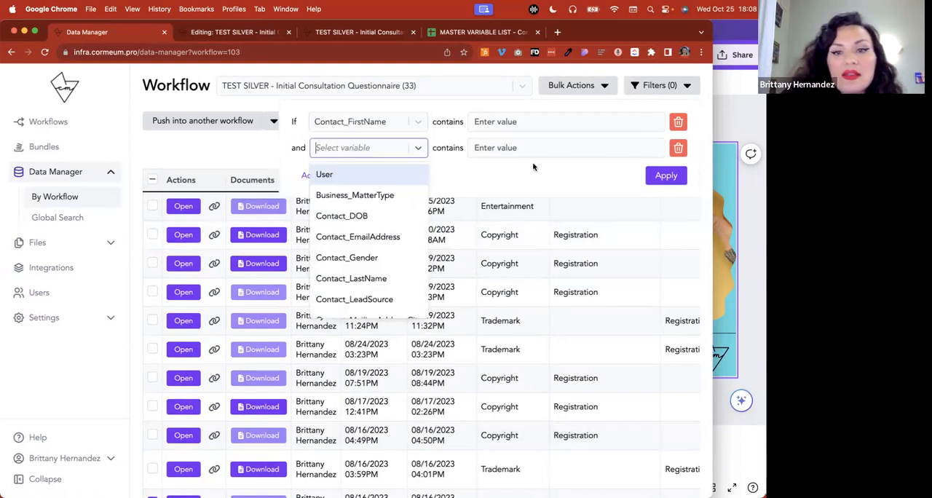
left_click(678, 149)
left_click(678, 123)
left_click(233, 141)
Push the selected submission record into the TEST SILVER - Initial Consultation Questionnaire workflow
scroll(211, 291, "down", 5)
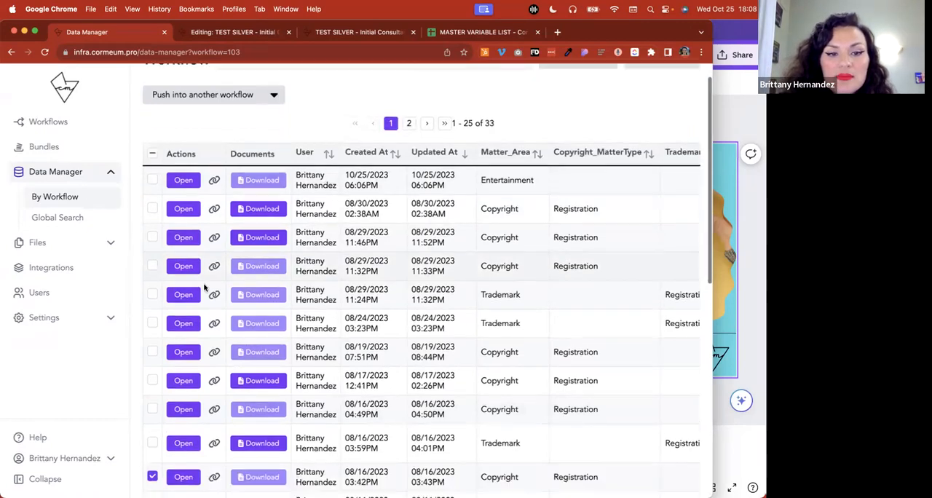
scroll(200, 276, "up", 5)
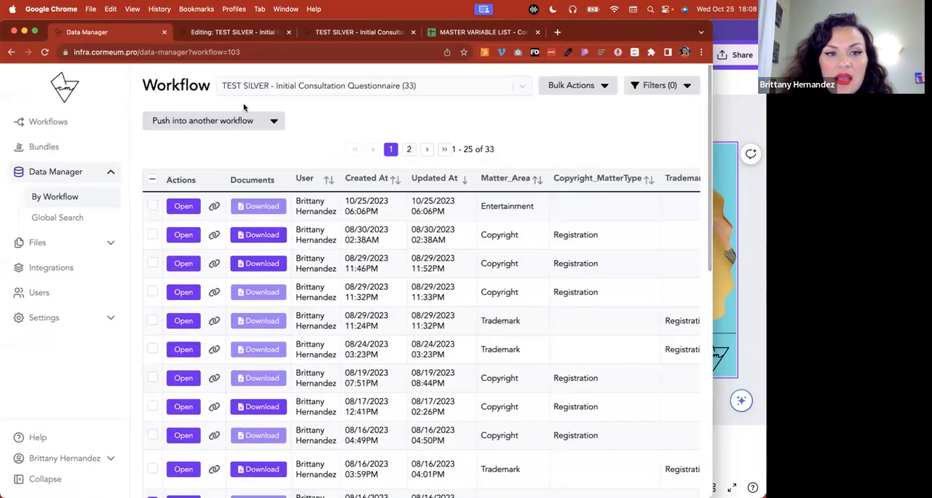
left_click(274, 121)
left_click(241, 183)
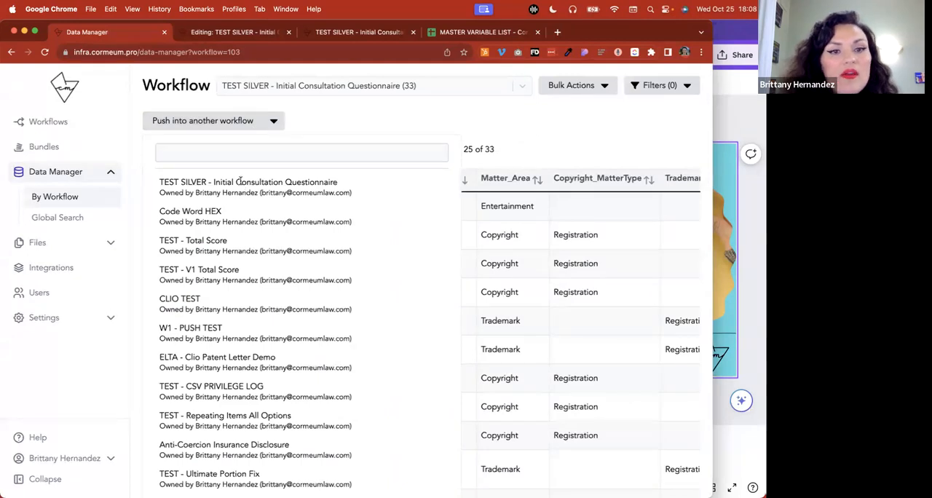
left_click(224, 125)
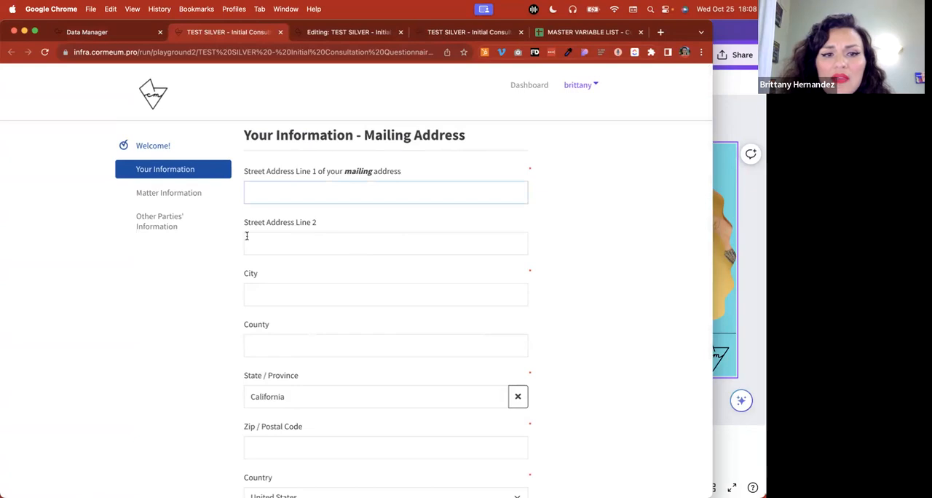
Look through the Your Information - Mailing Address page of the pushed session and return to the Data Manager
scroll(252, 220, "down", 1)
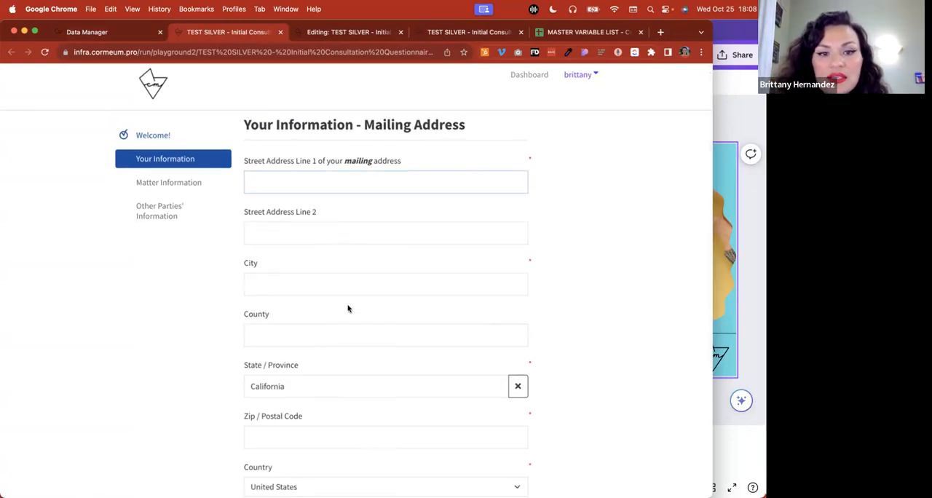
scroll(348, 307, "down", 5)
scroll(327, 378, "up", 5)
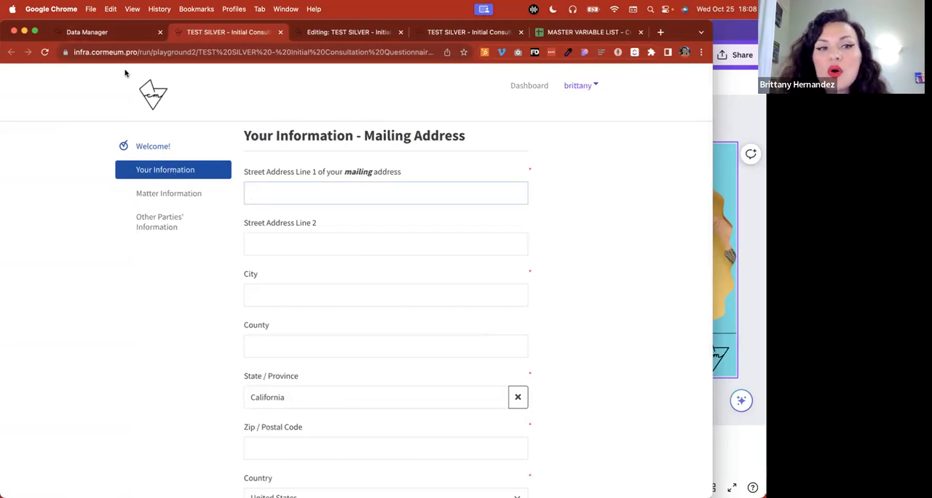
left_click(122, 36)
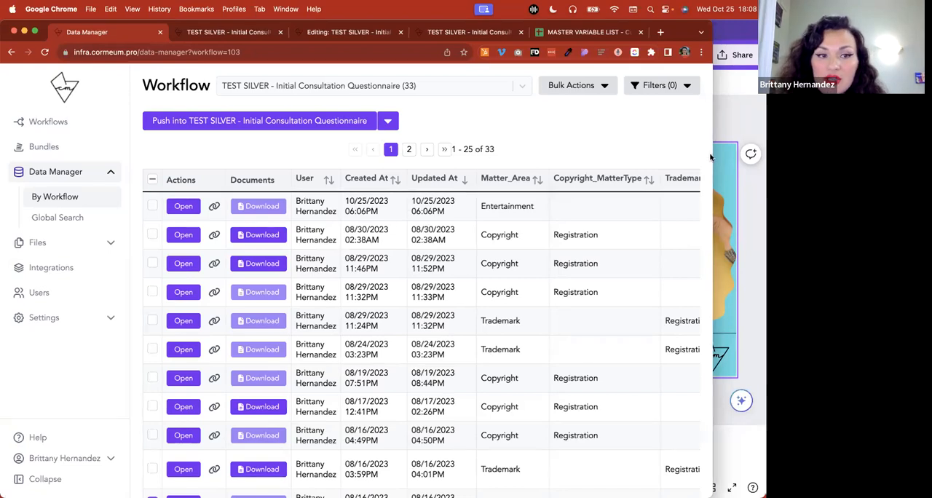
Open the Cor Meum Gavel client portal in the second browser profile, with a wider window and the sidebar expanded
left_click(685, 53)
scroll(645, 292, "down", 1)
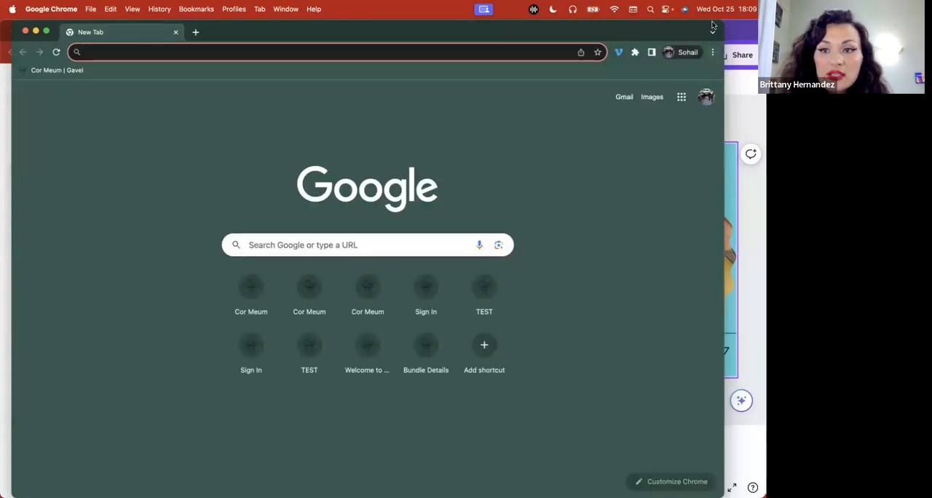
left_click(75, 70)
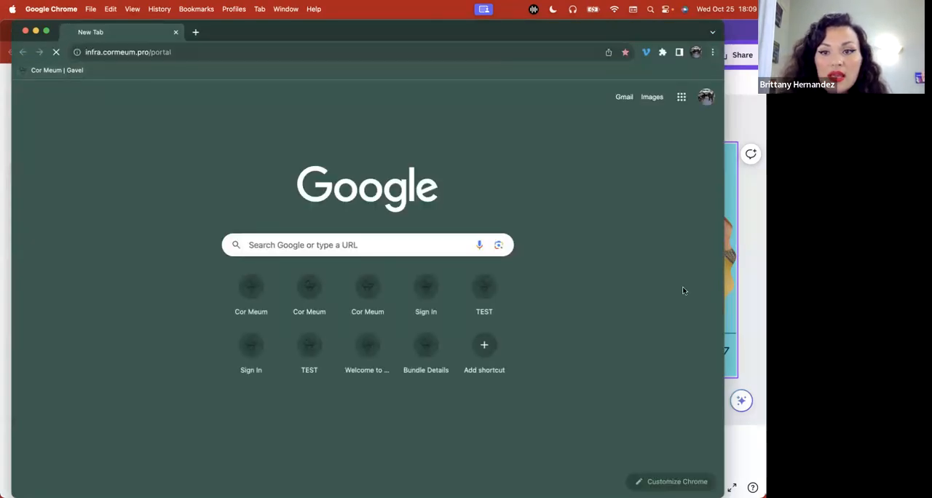
left_click_drag(721, 272, 765, 272)
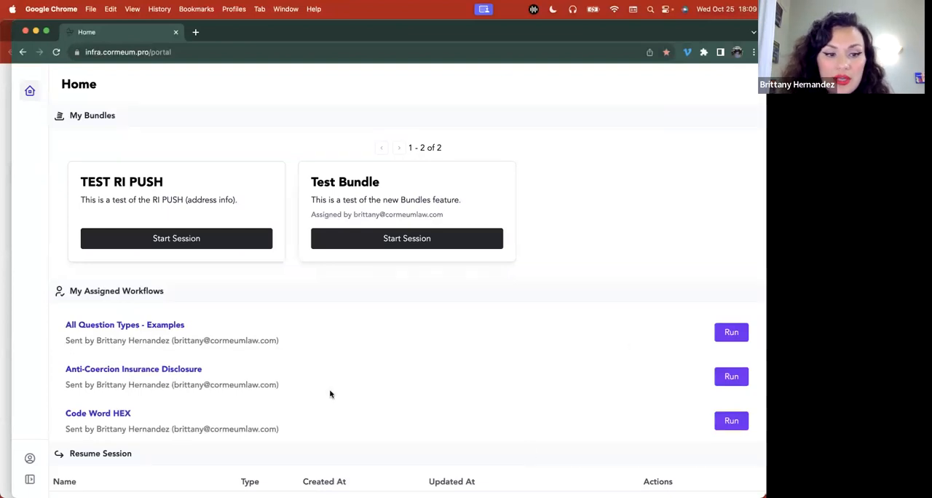
left_click(33, 479)
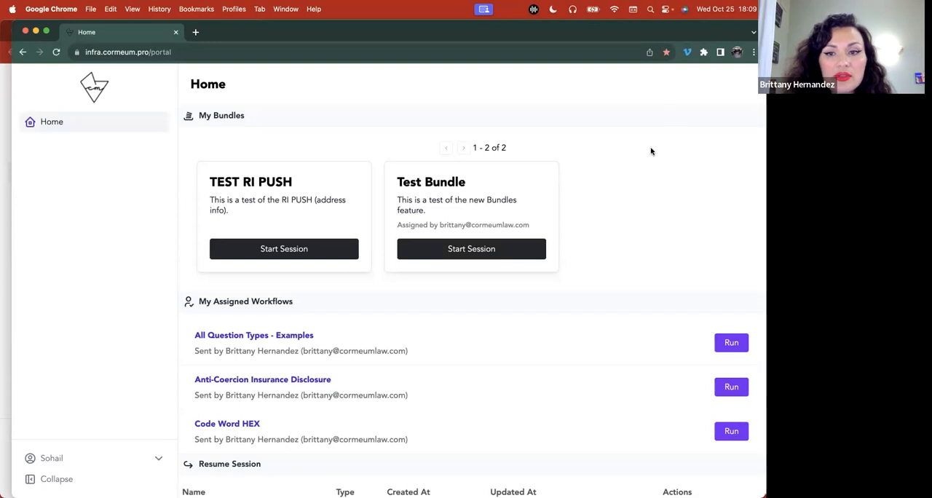
Examine the portal's Resume Session list of bundles and workflows with their dates and available actions
scroll(650, 150, "down", 10)
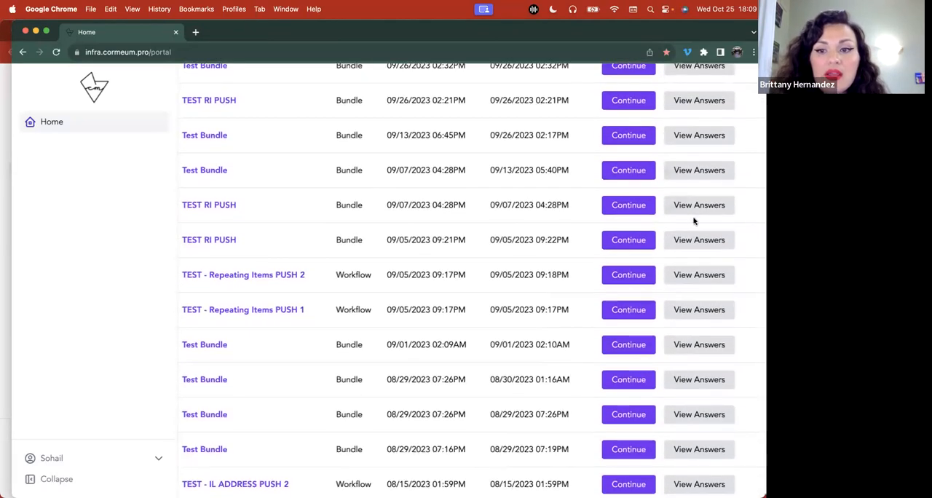
left_click(693, 205)
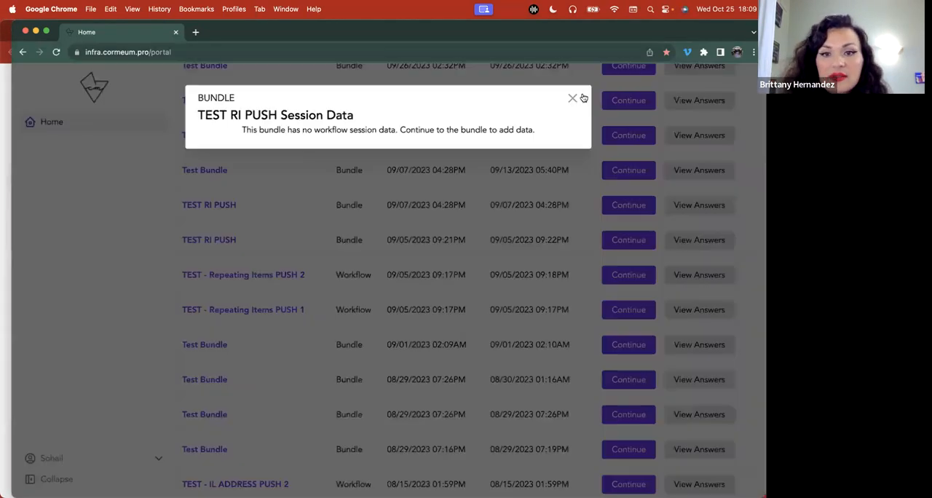
left_click(649, 321)
scroll(656, 325, "down", 2)
scroll(710, 436, "up", 7)
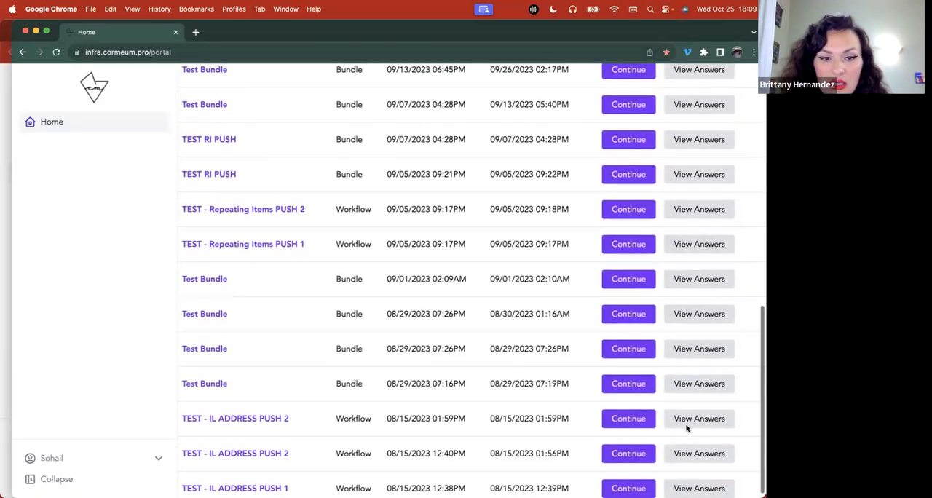
scroll(687, 426, "down", 3)
scroll(686, 428, "up", 3)
scroll(686, 411, "down", 4)
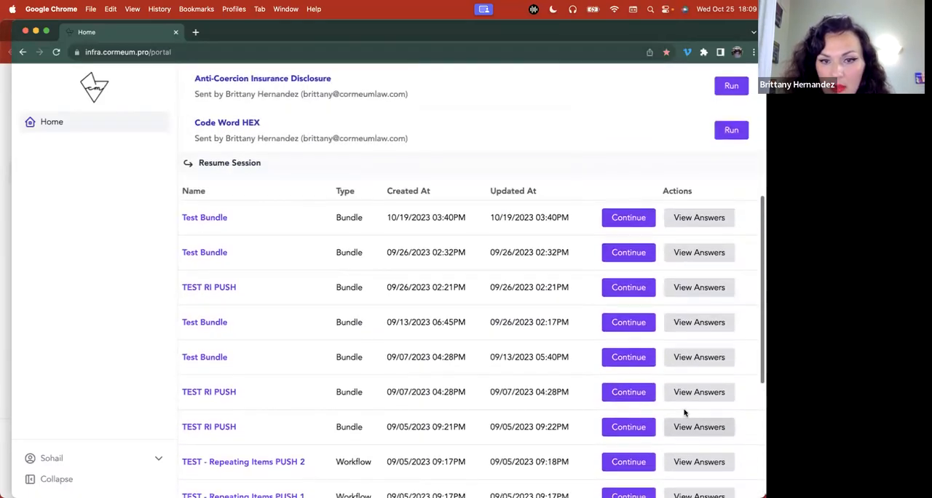
scroll(706, 281, "down", 1)
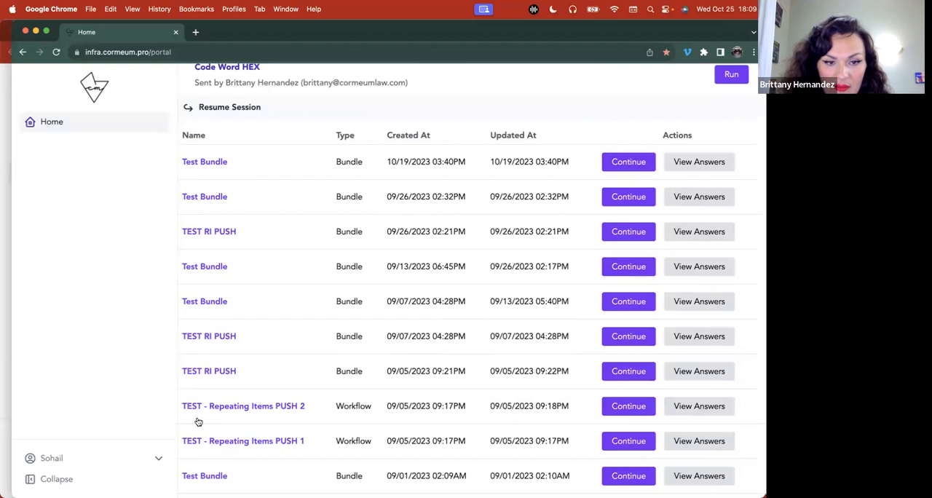
scroll(461, 394, "down", 2)
scroll(461, 393, "down", 3)
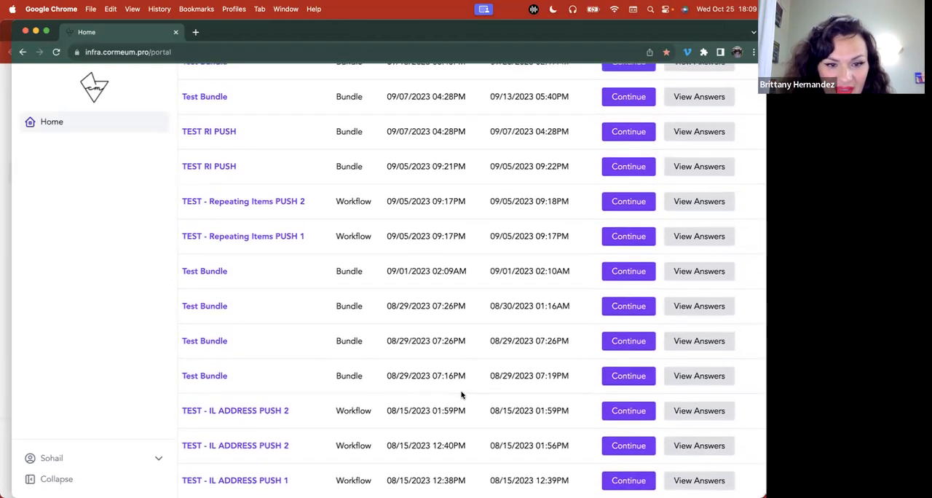
View the submitted answers of the TEST - IL ADDRESS PUSH 2 session from 08/15/2023 01:59PM, highlight the full address, and close them
left_click(715, 419)
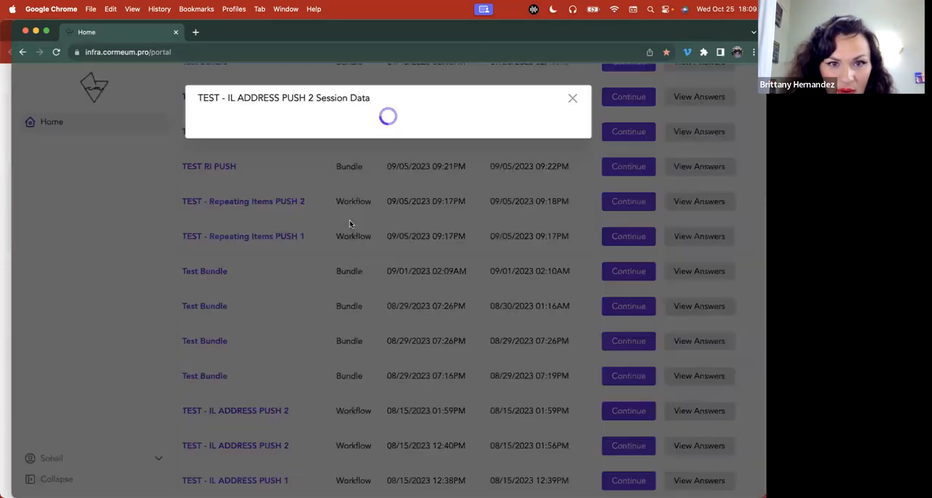
left_click_drag(517, 121, 292, 116)
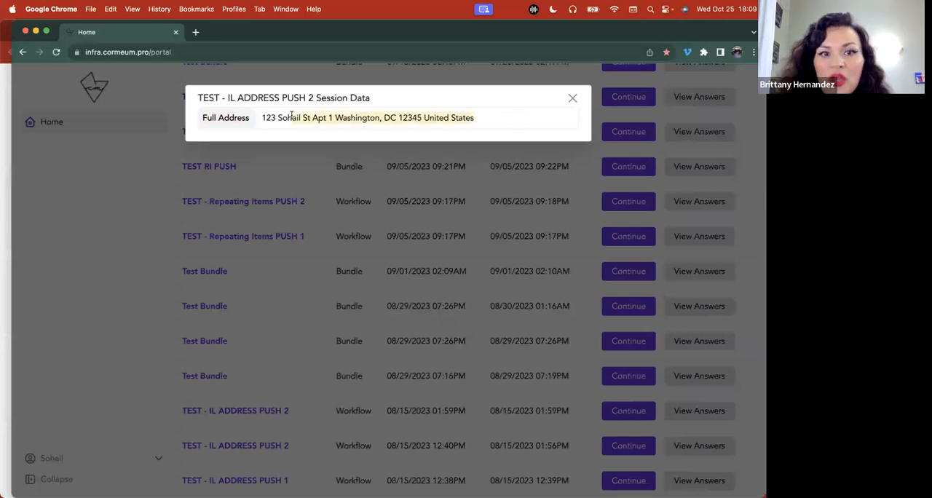
left_click(571, 99)
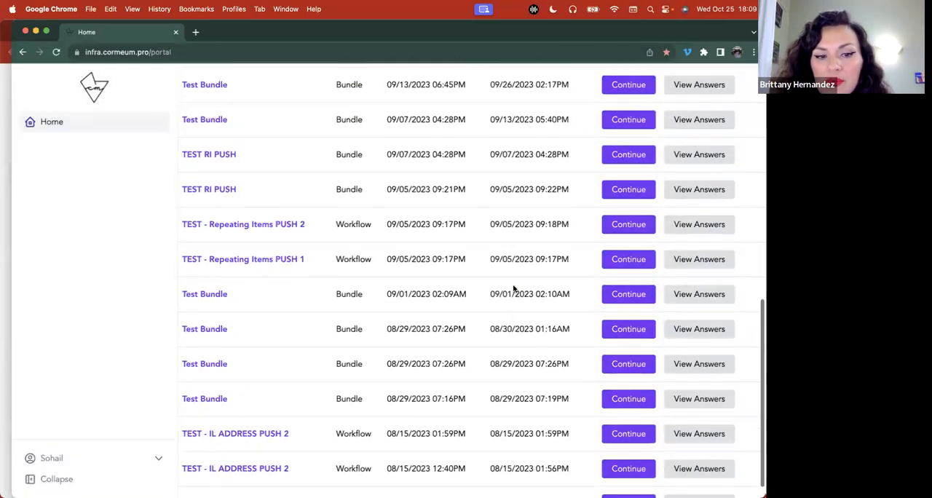
Open the First Name answer of W1 - PUSH TEST in the 08/29/2023 07:26PM Test Bundle session for editing, and return to the Data Manager
left_click(619, 342)
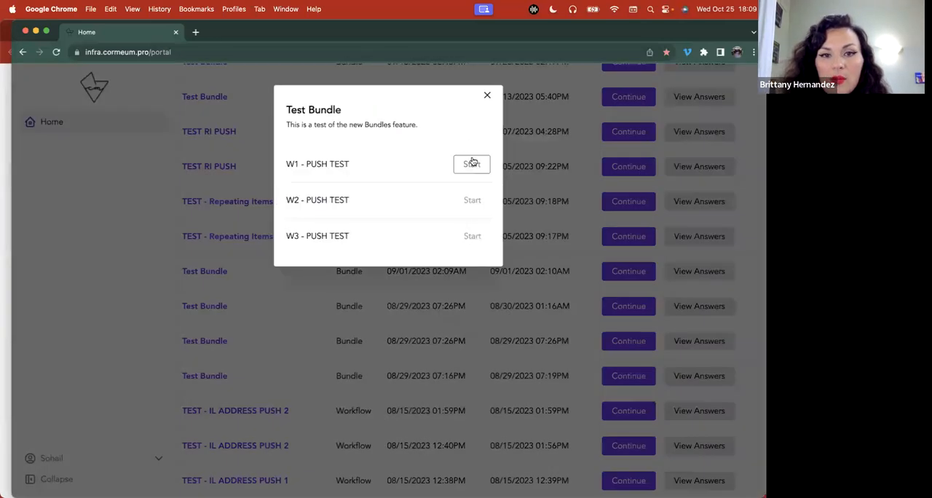
left_click(472, 164)
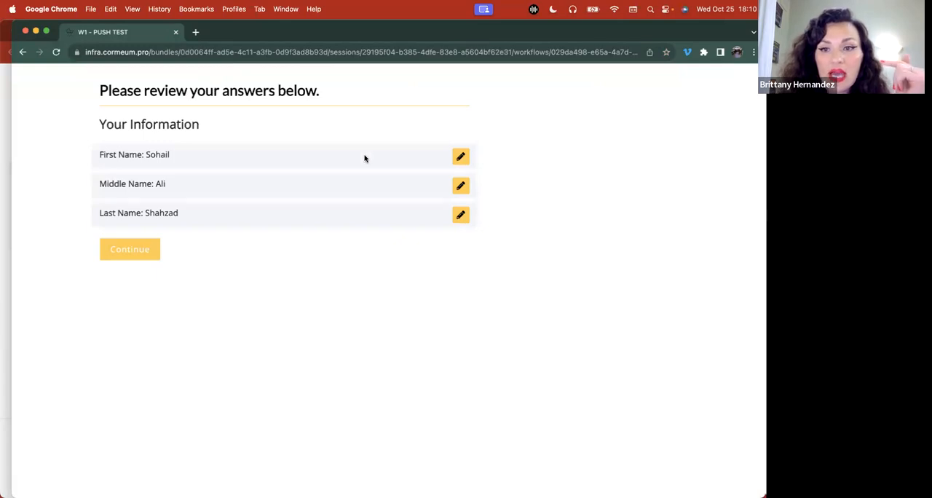
left_click(461, 160)
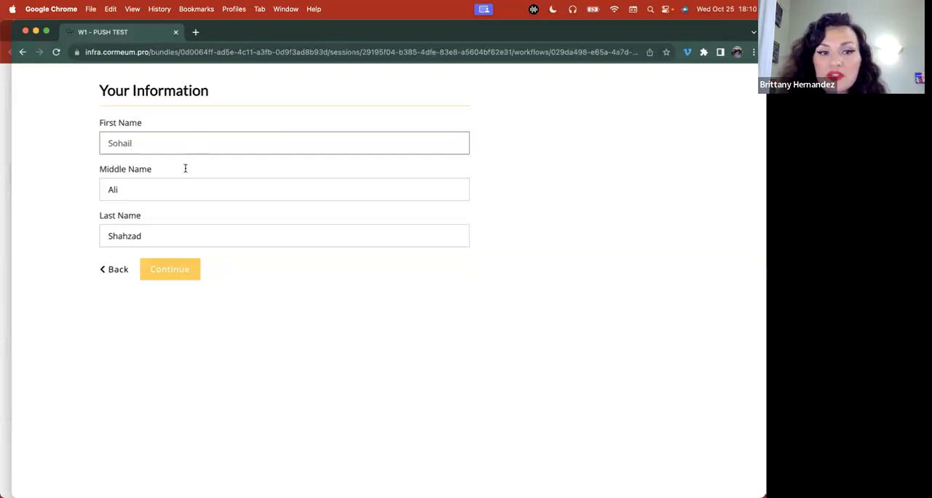
left_click(6, 109)
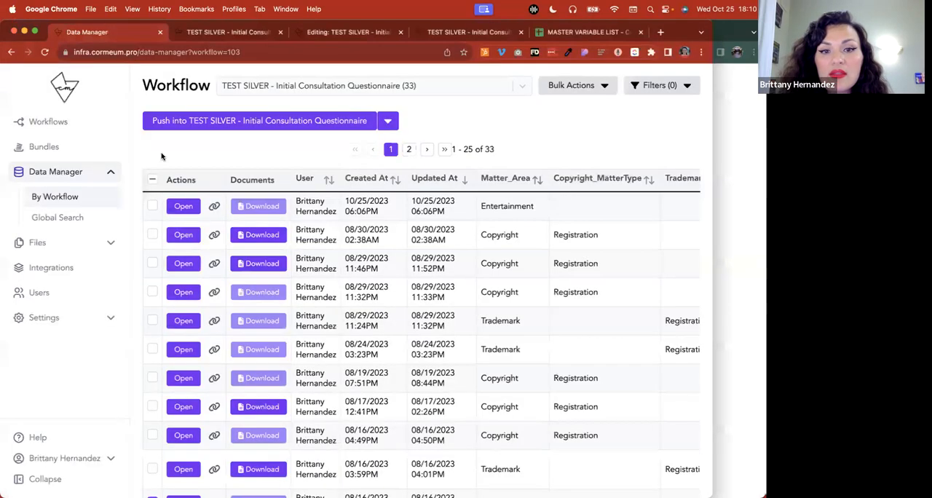
Reopen the client portal home in the second profile, close the W1 - PUSH TEST questionnaire, and return to the Data Manager
left_click(227, 34)
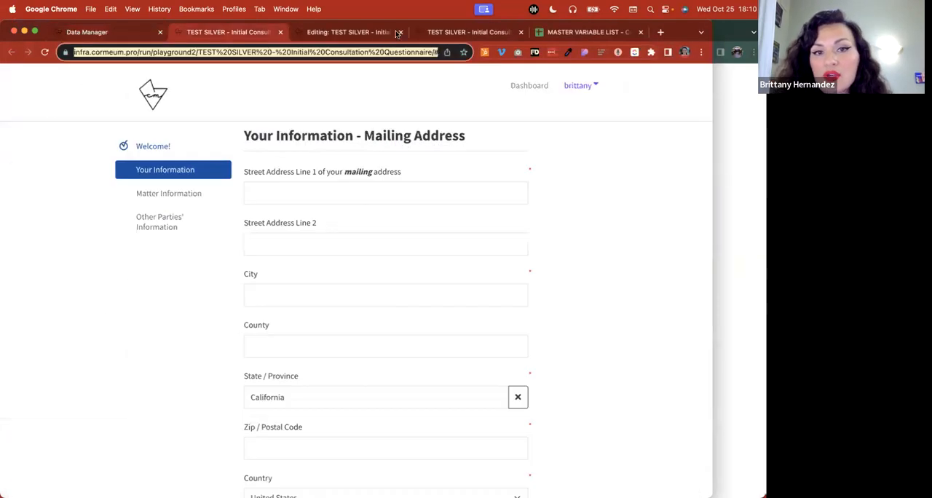
left_click(391, 34)
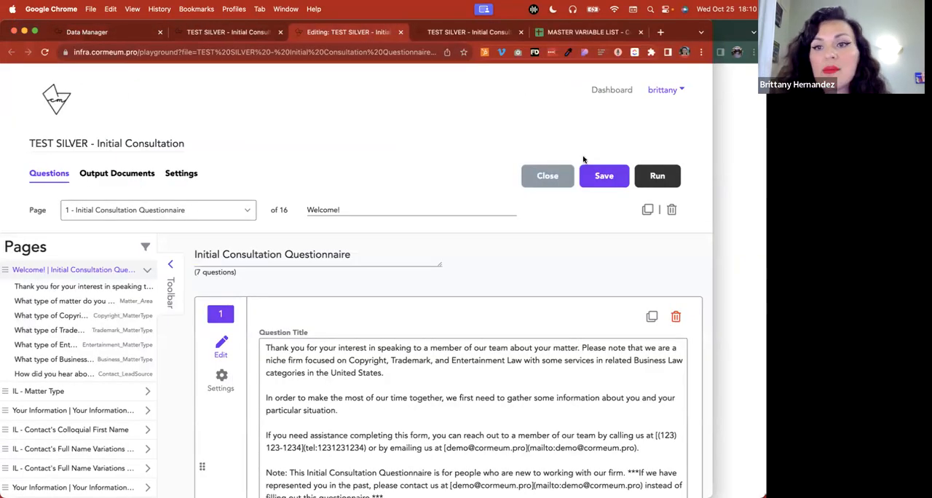
left_click(719, 219)
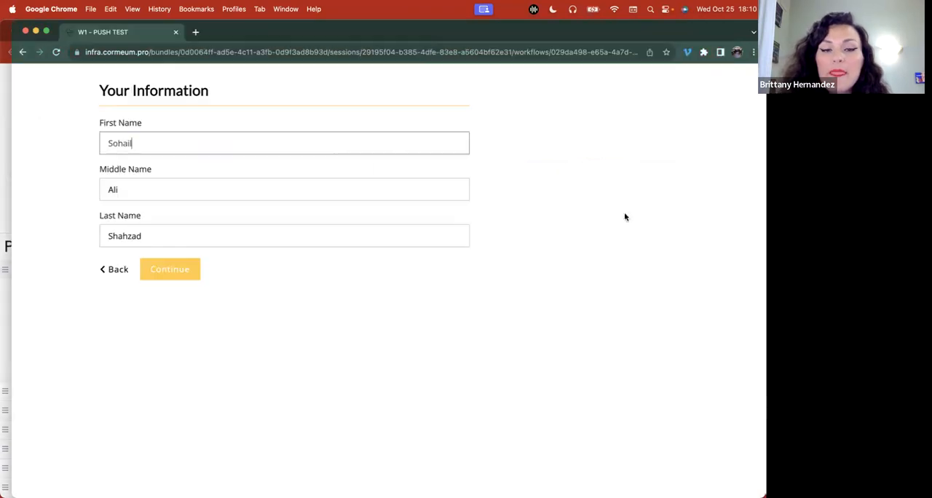
left_click(195, 32)
left_click(57, 70)
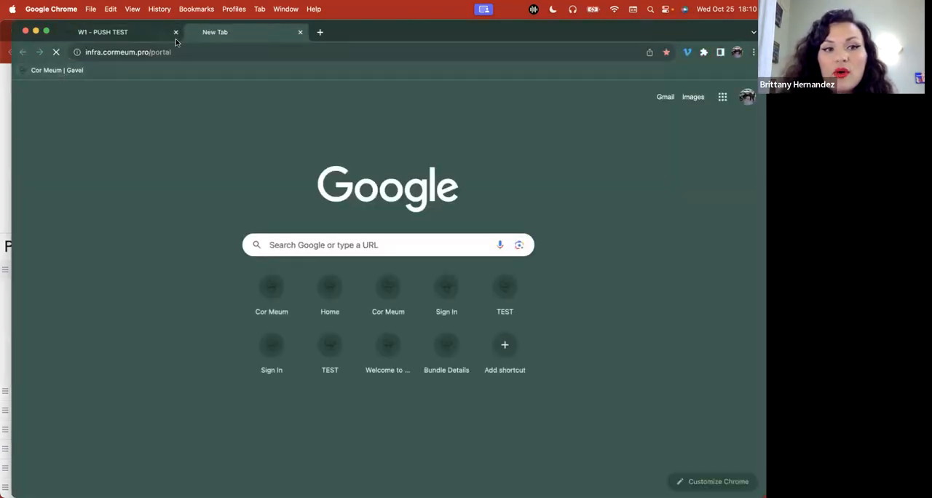
left_click(176, 32)
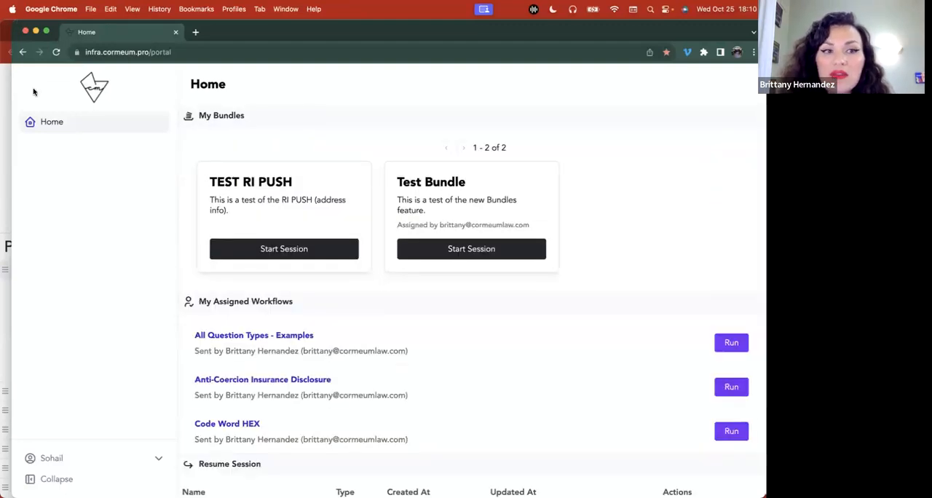
left_click(35, 32)
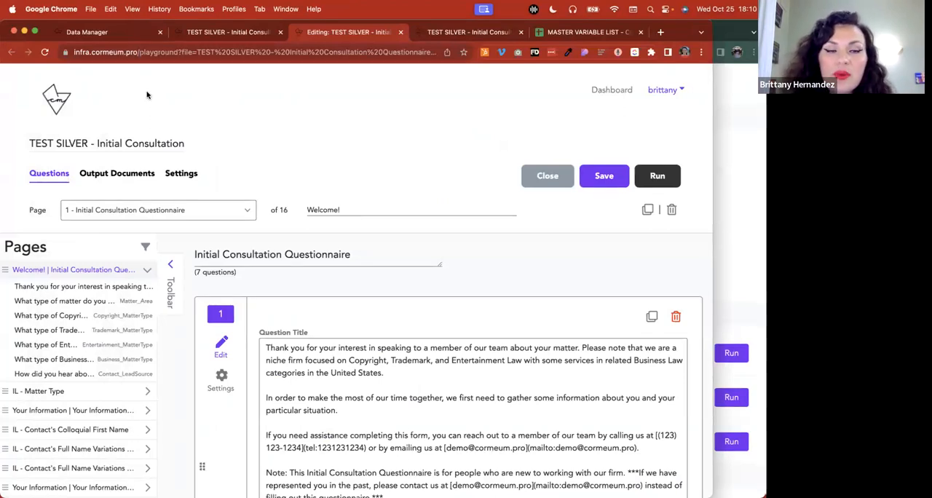
left_click(133, 33)
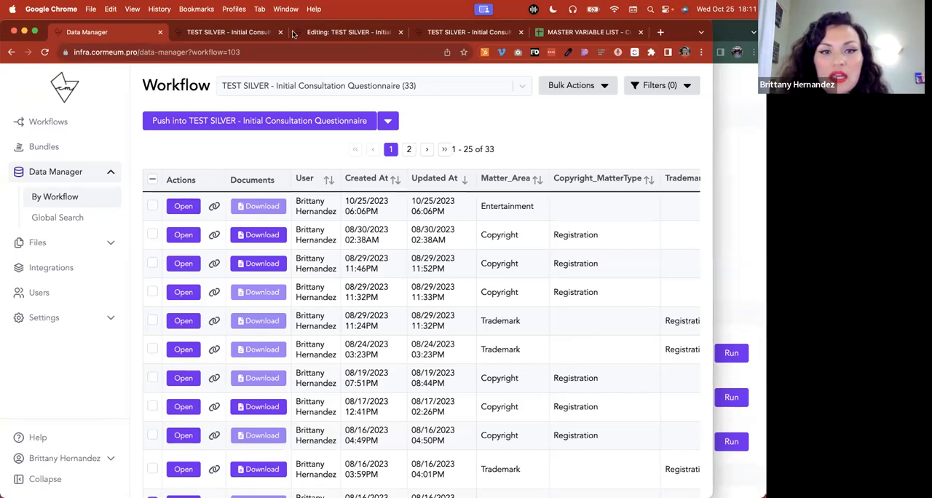
Examine the variable names and choices of the matter type questions on the Welcome! page in the TEST SILVER questionnaire editor
left_click(251, 37)
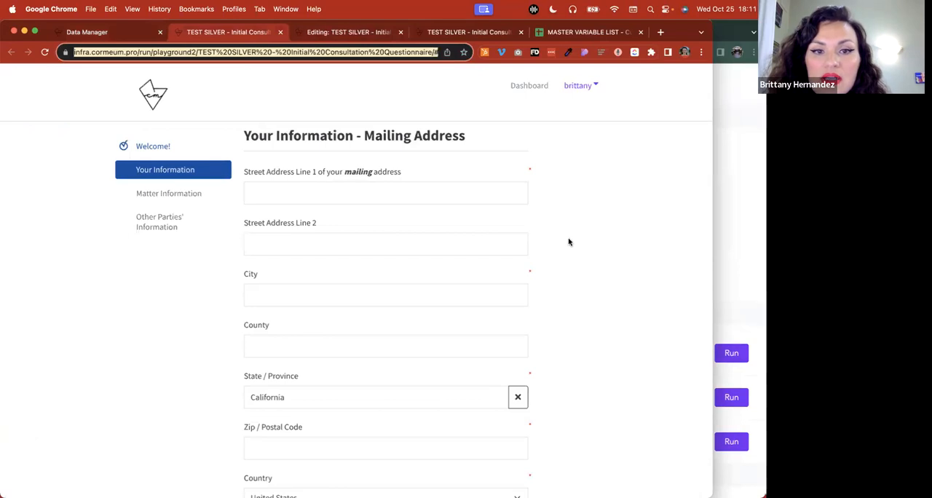
left_click(347, 34)
scroll(296, 287, "down", 6)
scroll(295, 287, "down", 2)
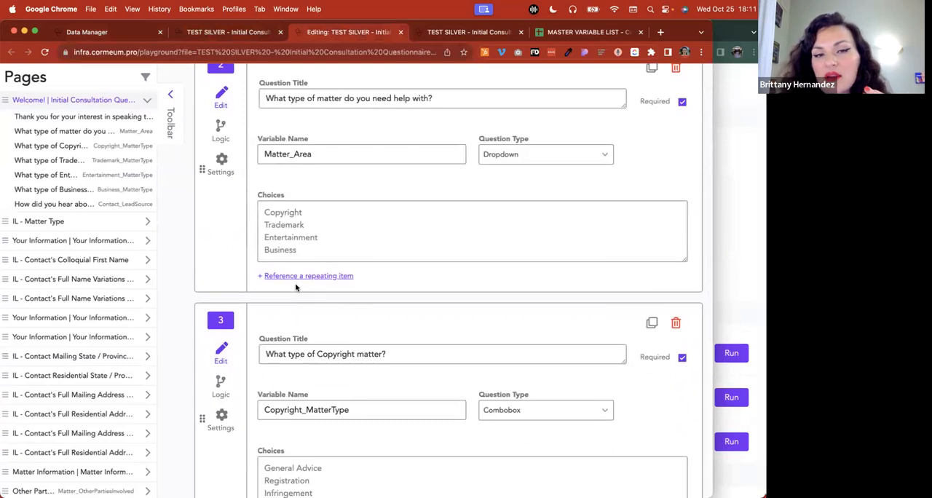
scroll(296, 287, "up", 2)
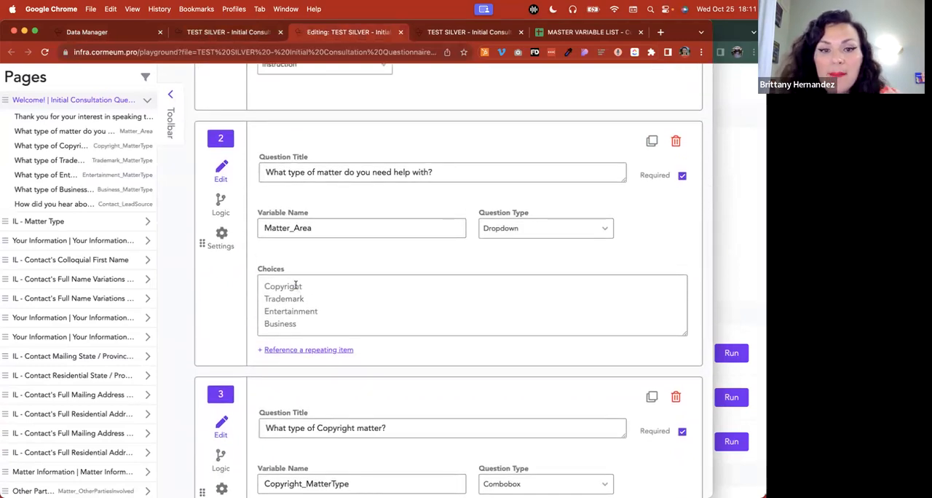
scroll(296, 287, "down", 12)
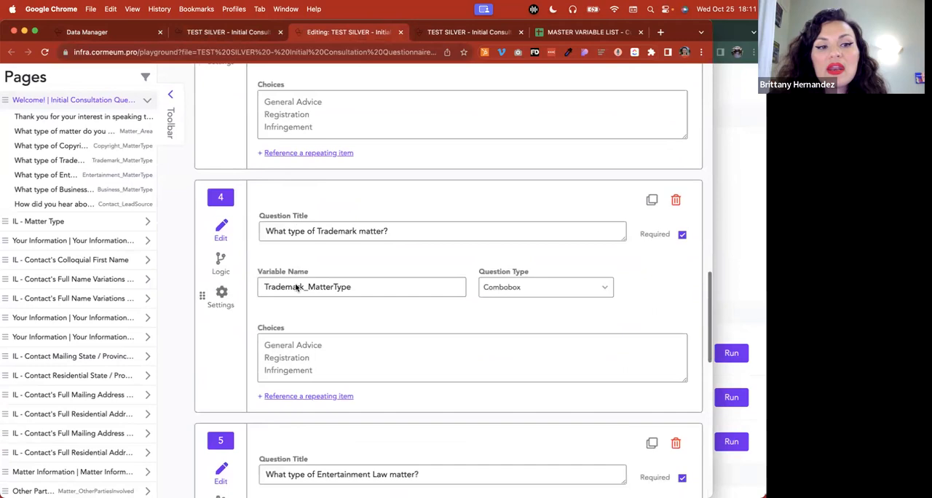
Examine the contact variables on the Your Information - General page and highlight the legal middle name question's variable name
left_click(103, 240)
scroll(383, 303, "up", 5)
scroll(382, 303, "down", 6)
scroll(382, 303, "down", 15)
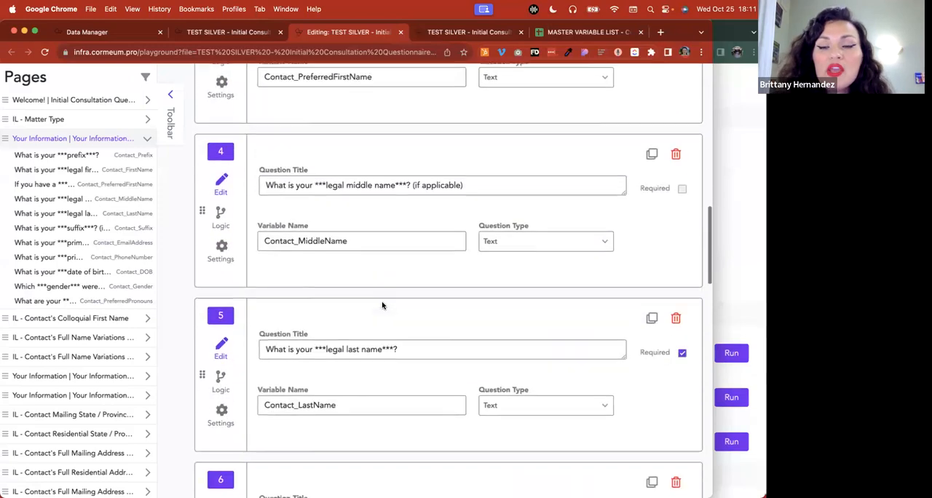
scroll(382, 305, "down", 1)
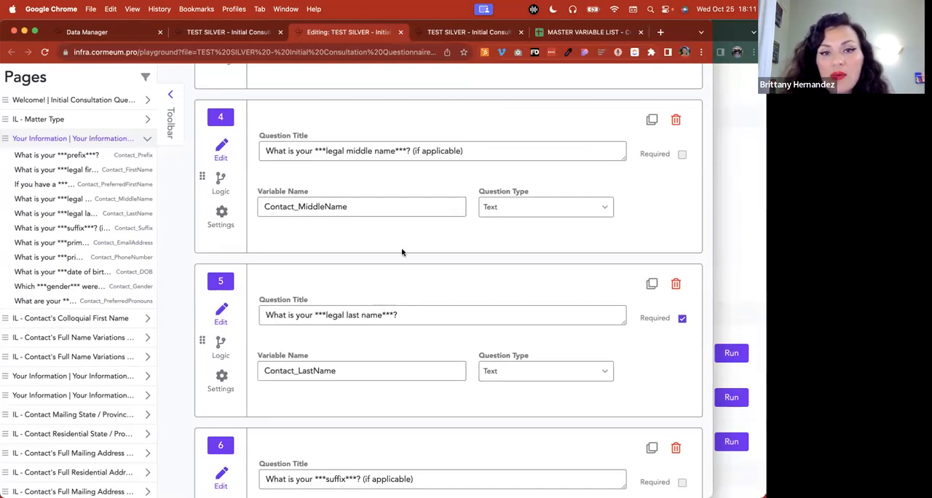
double_click(361, 207)
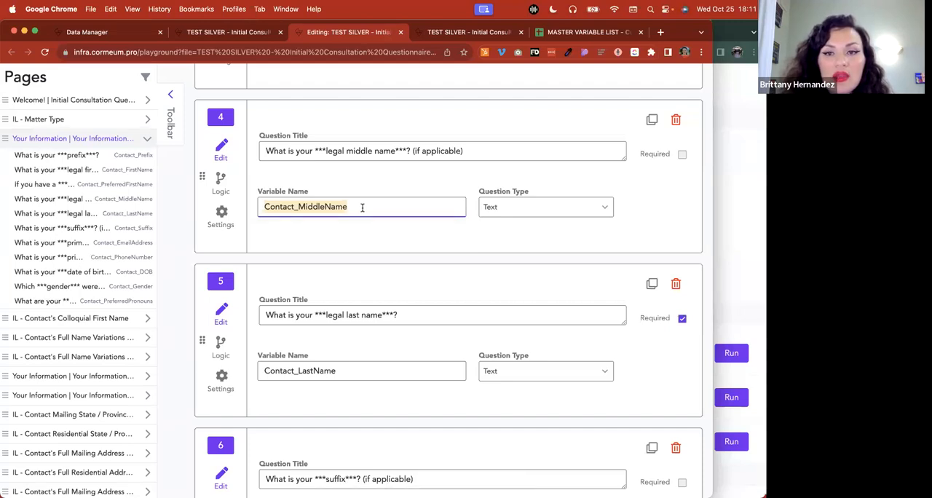
Open the MASTER VARIABLE LIST spreadsheet at its INITIAL CONSULTATION QUESTIONNAIRE section
left_click(563, 35)
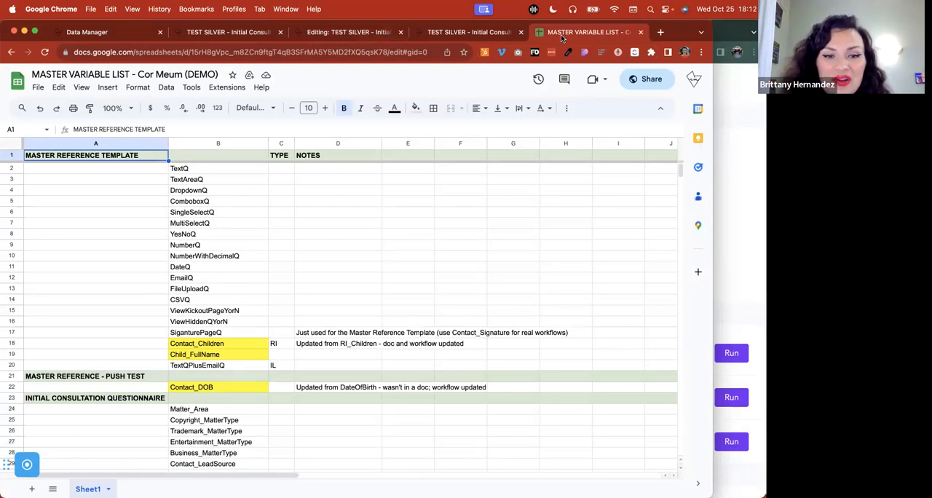
scroll(293, 289, "down", 7)
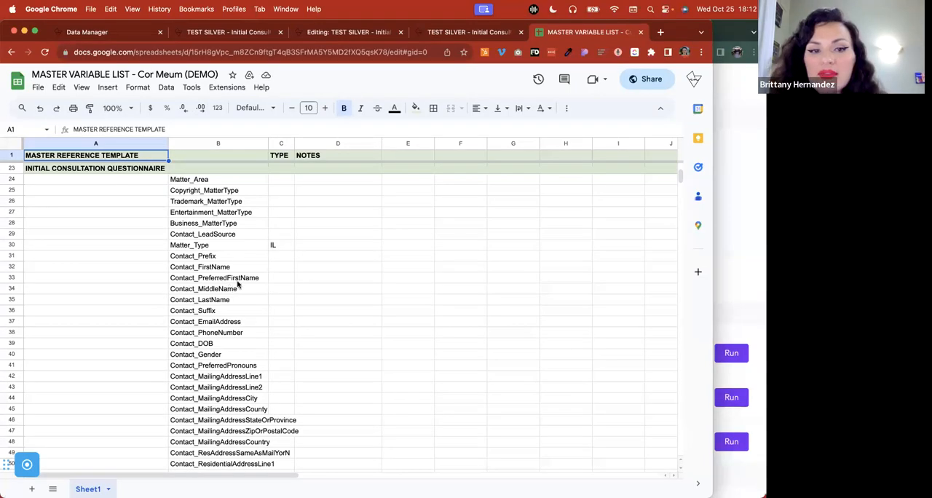
Enter ContactFirstName in the Notes cell D32 to compare it with Contact_FirstName, and clear the cell
left_click(304, 272)
type("C")
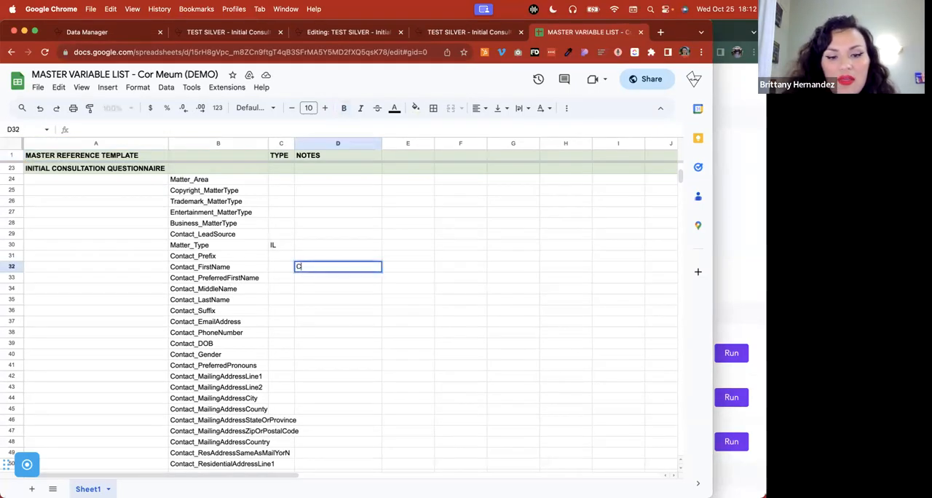
type("ontactFirstName")
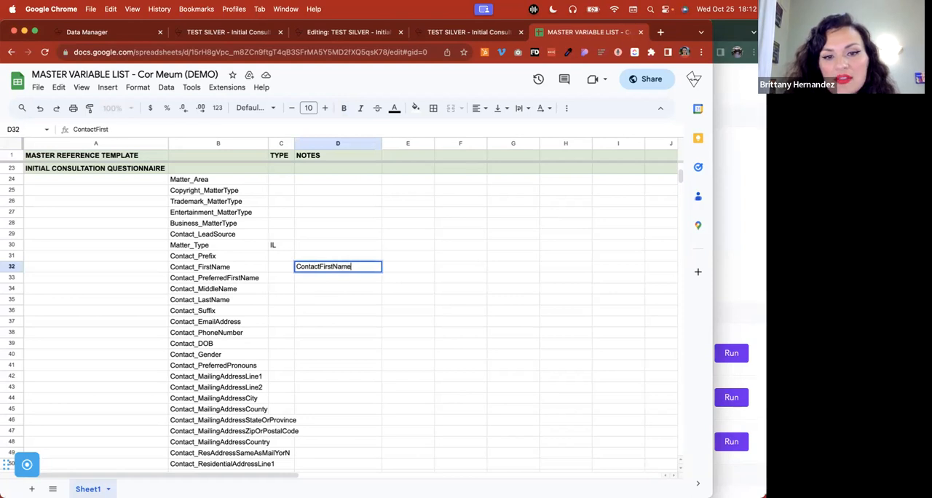
left_click(396, 304)
left_click(217, 266)
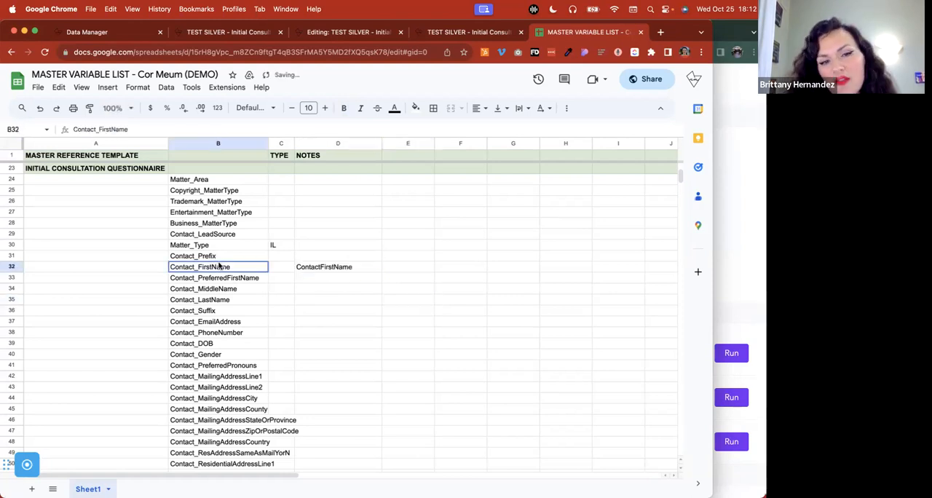
left_click(356, 267)
key("BackSpace")
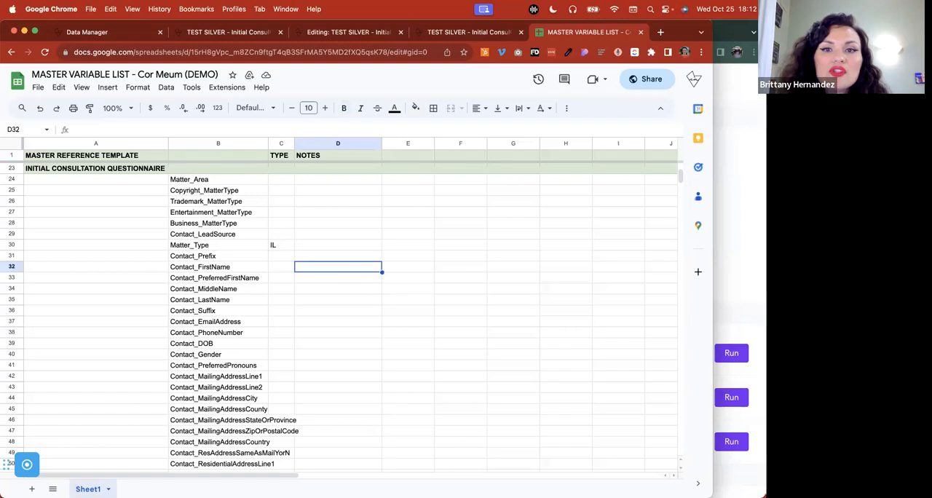
Review the master list's variables from the reference template through the contact, matter and other party entries
scroll(247, 304, "down", 5)
scroll(246, 305, "down", 2)
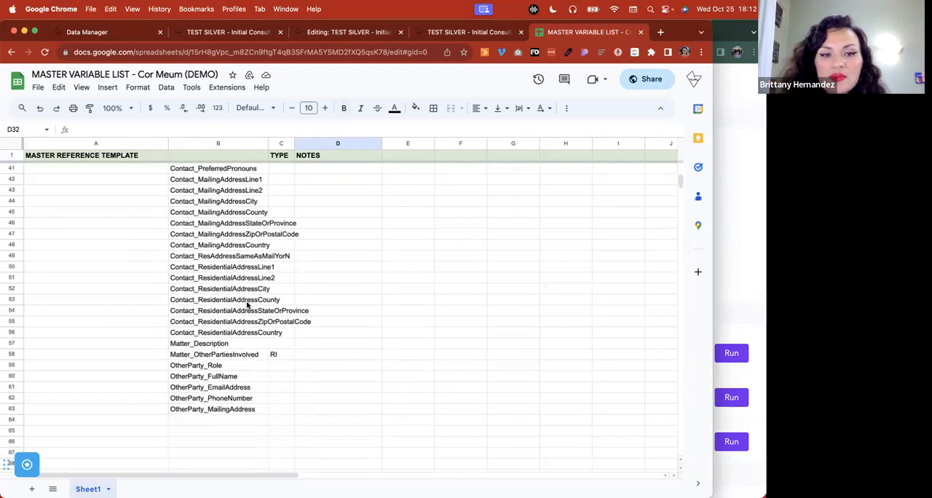
scroll(247, 305, "up", 15)
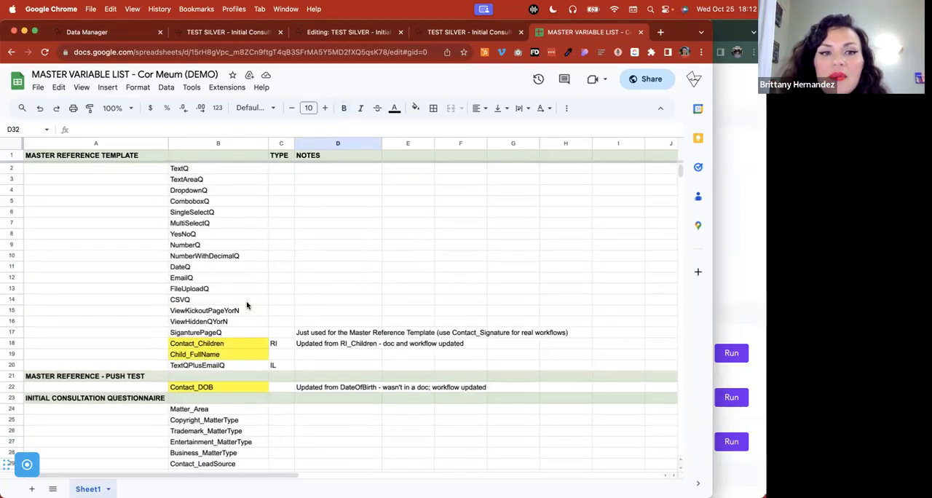
scroll(247, 305, "down", 6)
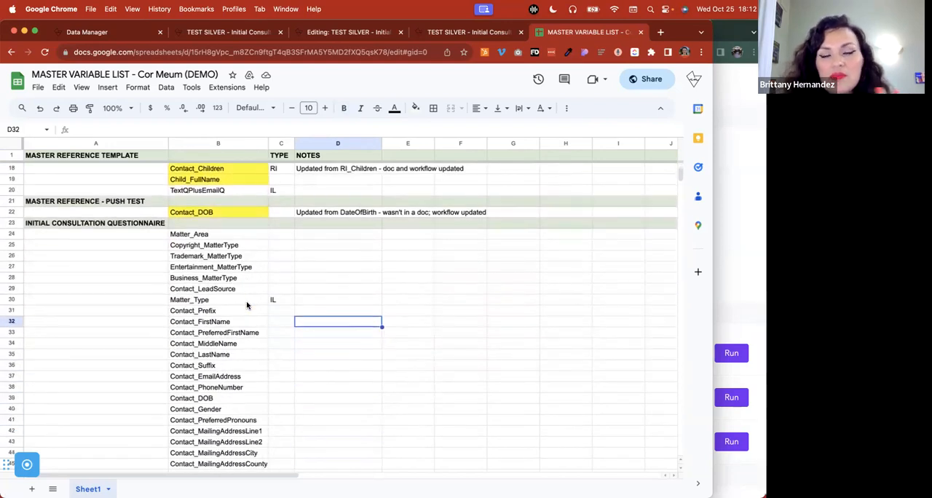
scroll(247, 304, "down", 4)
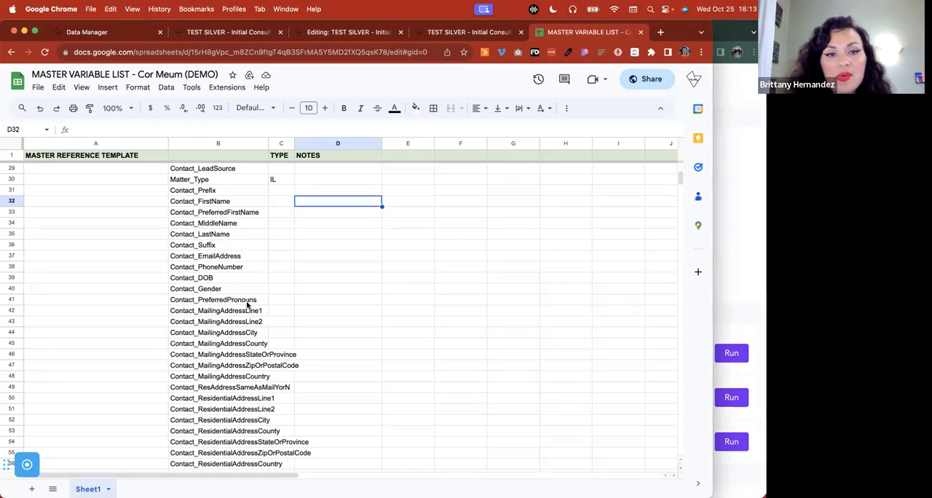
Close the TEST SILVER questionnaire editor and one of its two running questionnaires, and open the Workflows dashboard
left_click(311, 36)
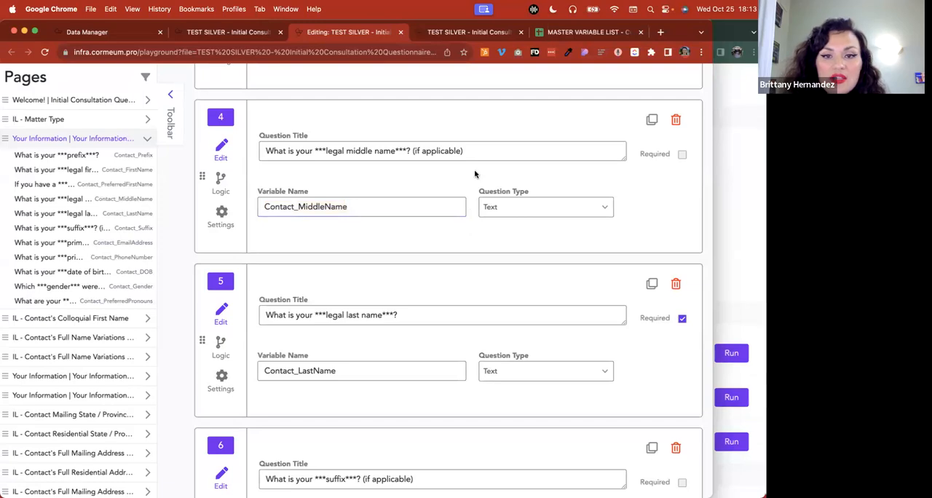
scroll(473, 175, "up", 15)
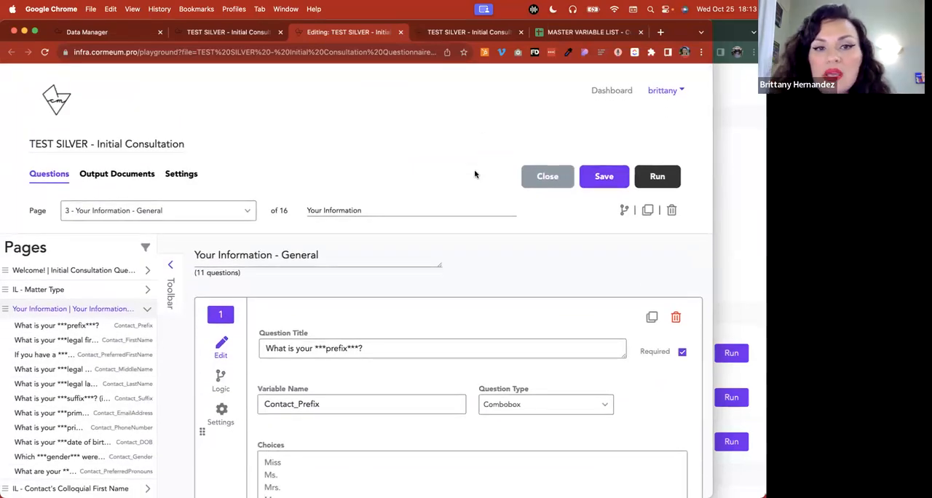
left_click(400, 32)
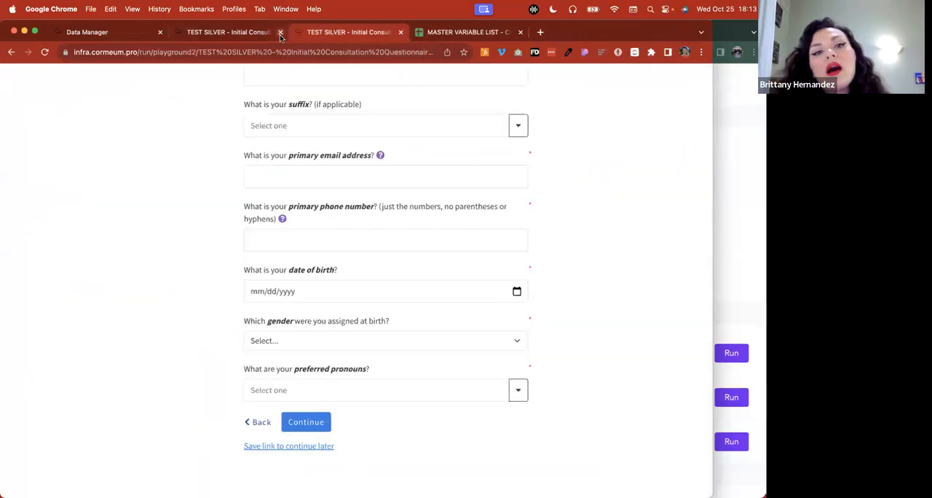
left_click(280, 32)
left_click(97, 36)
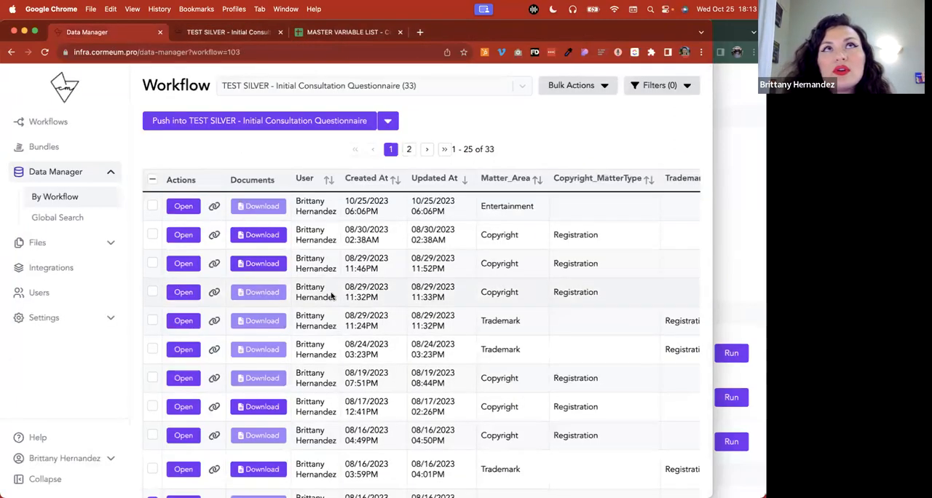
left_click(68, 129)
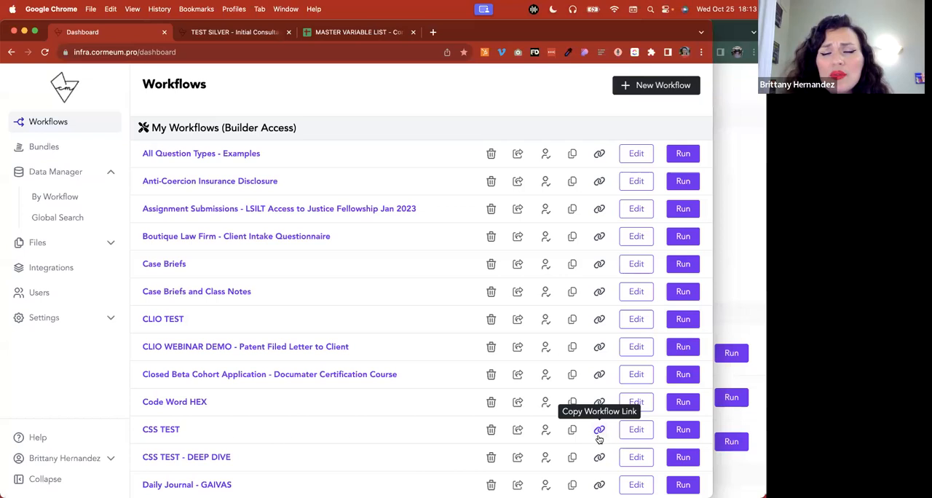
Minimize the client portal and Canva presentation windows, and view the AI EX TEMPLATE Anti-Coercion Insurance Disclosure document in Word
left_click(722, 295)
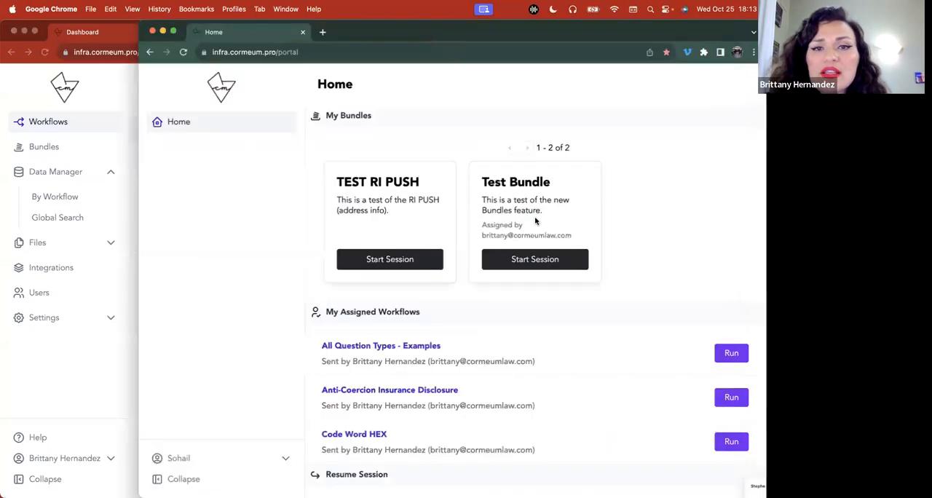
left_click(163, 31)
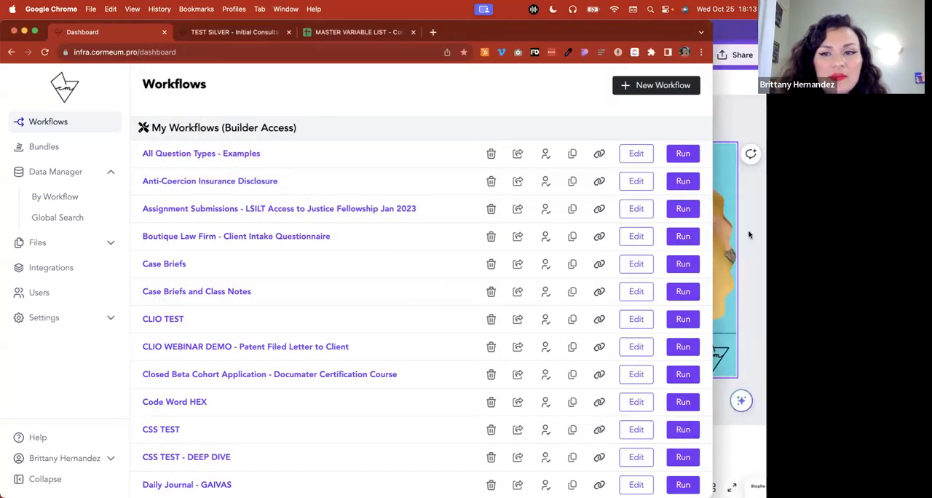
left_click(749, 205)
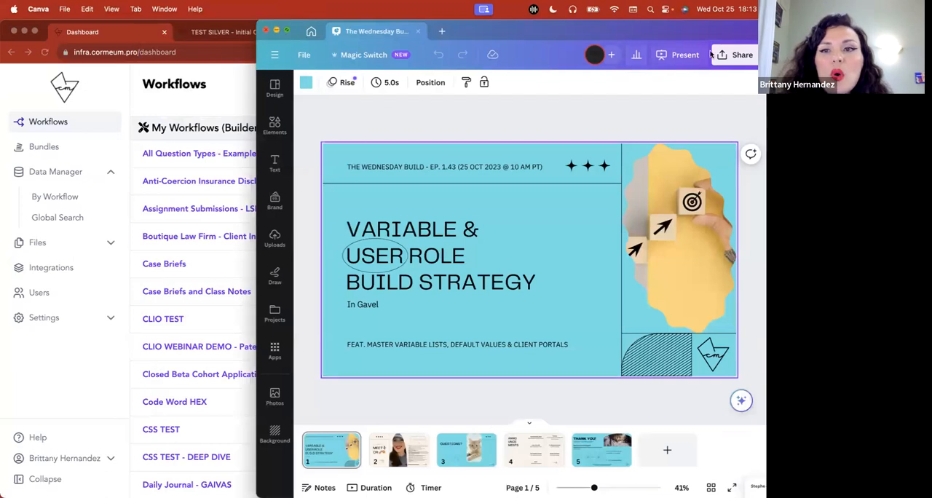
left_click(276, 30)
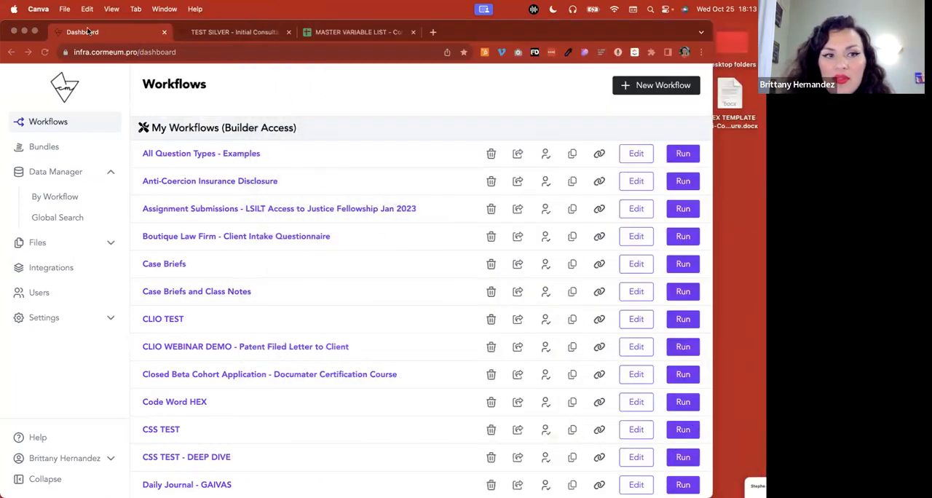
double_click(731, 92)
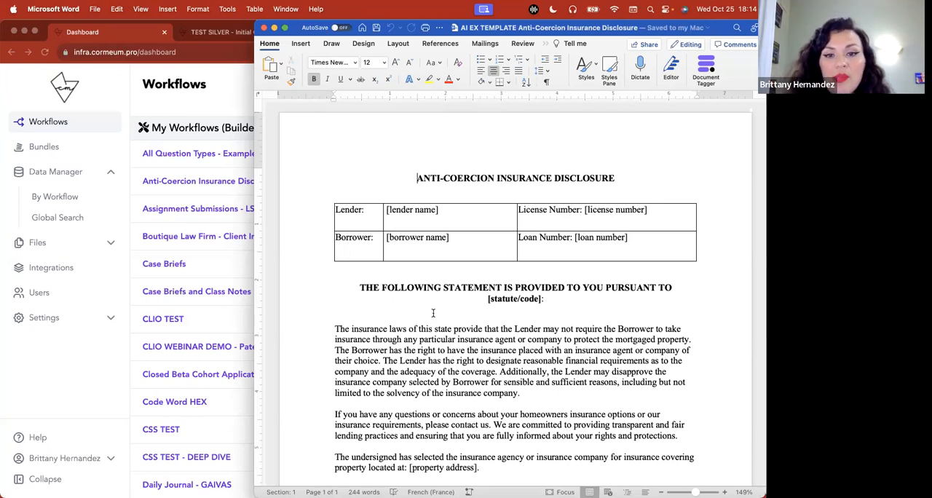
scroll(432, 313, "down", 5)
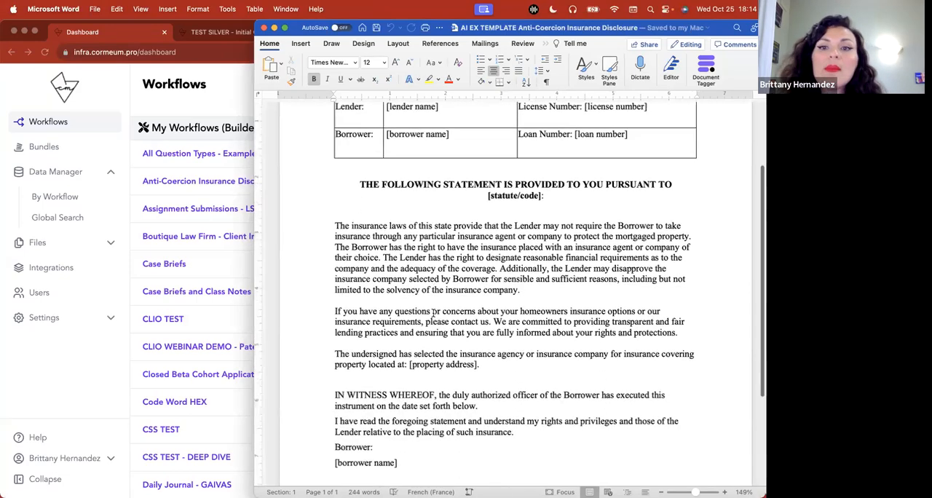
Read the rest of the Word disclosure template, and in Chrome open the Anti-Coercion Insurance Disclosure workflow for editing
scroll(433, 313, "down", 4)
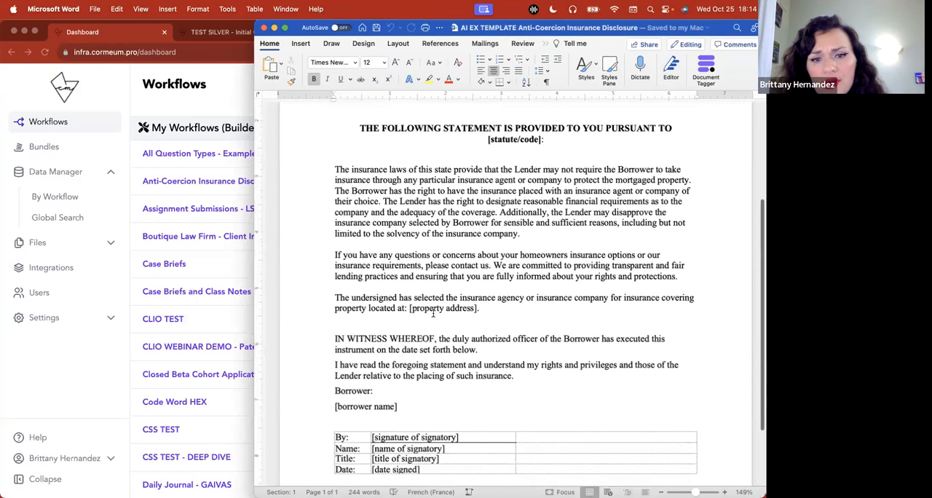
scroll(434, 313, "down", 2)
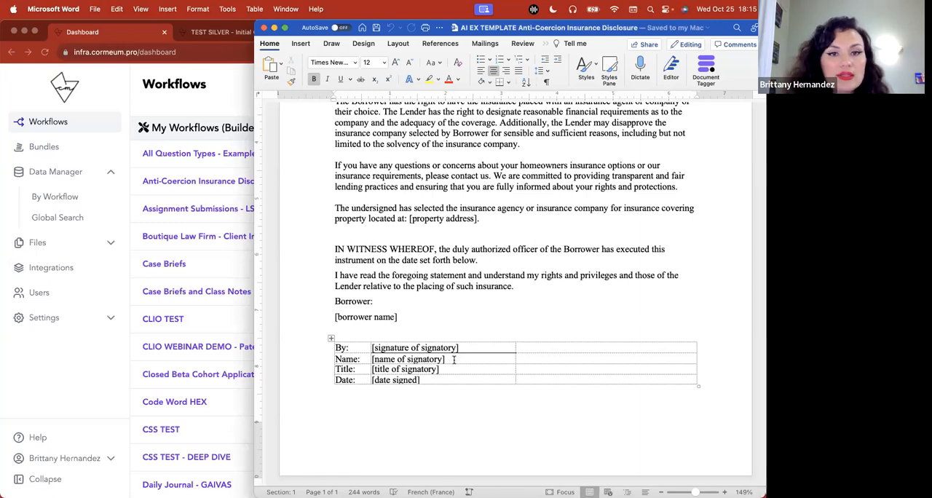
left_click(228, 197)
left_click(634, 181)
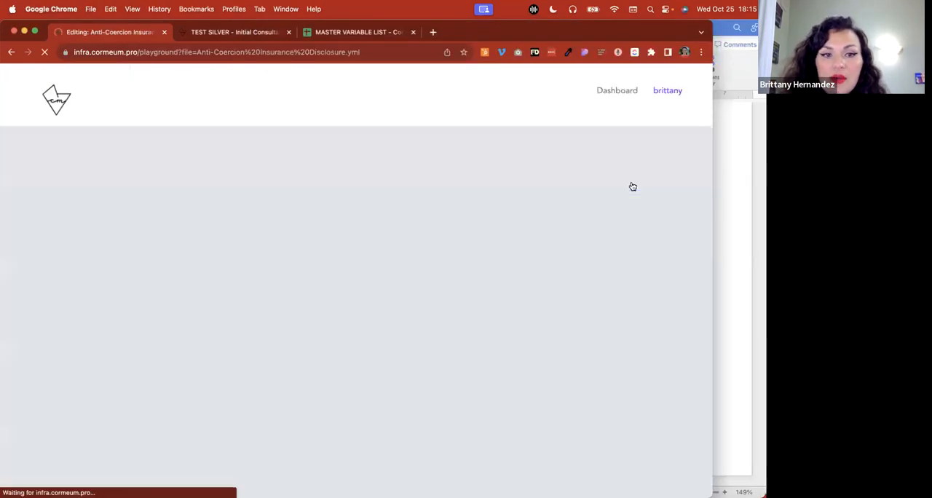
Compare the questions on the workflow's first page with the bracketed placeholders in the Word disclosure template
scroll(378, 256, "down", 5)
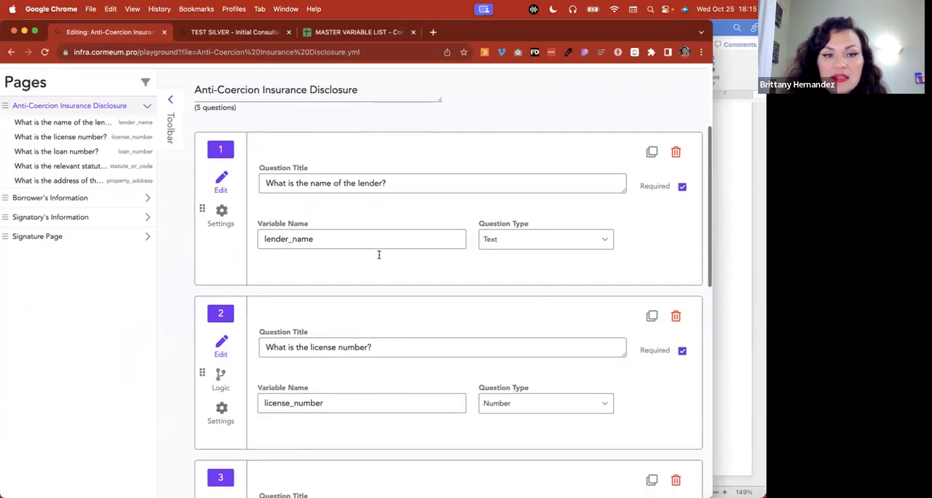
scroll(378, 258, "down", 8)
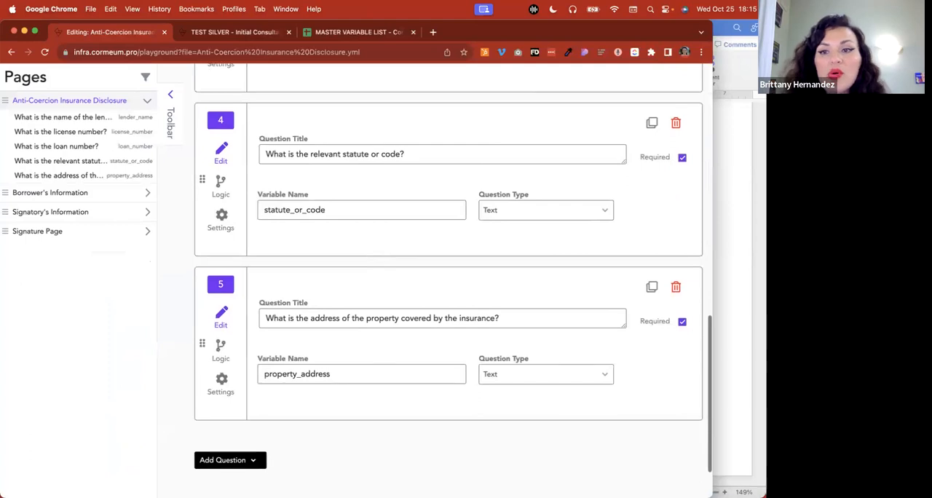
key("super+Tab")
scroll(448, 254, "up", 2)
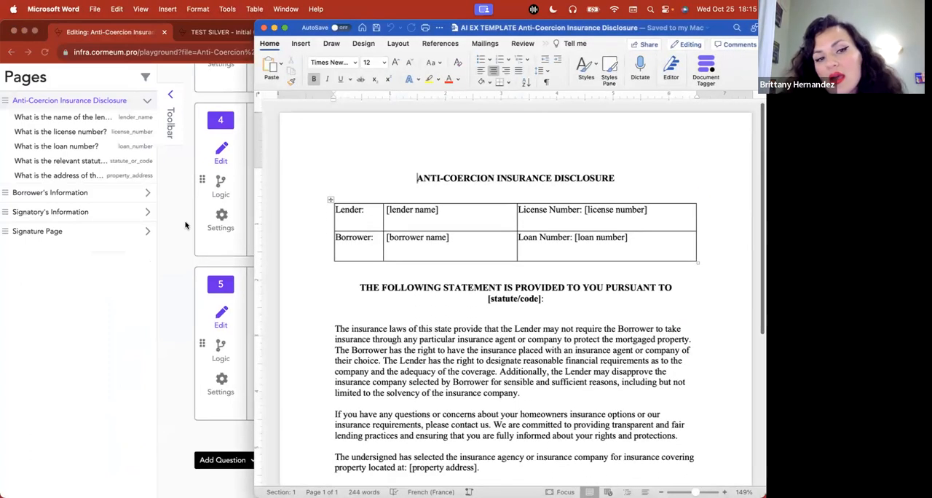
left_click(183, 226)
scroll(183, 226, "up", 10)
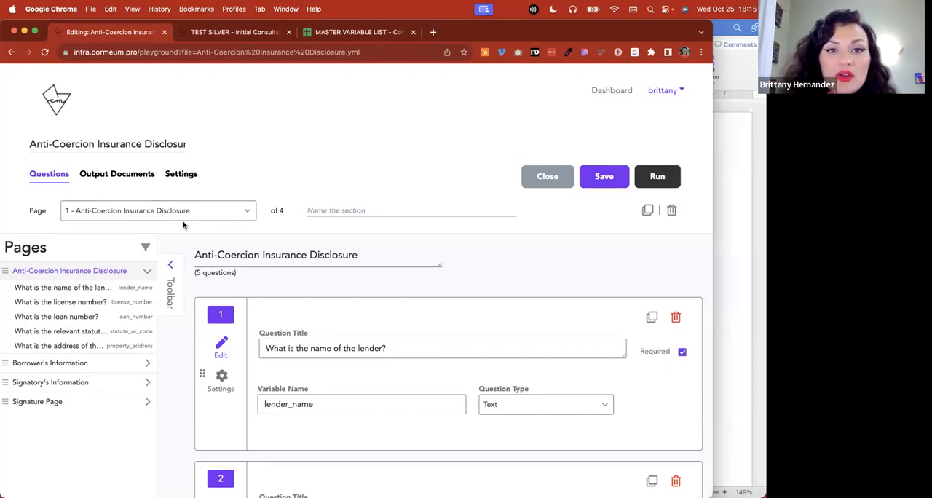
Examine the lender_name variable on the Anti-Coercion Insurance Disclosure page and the borrower_name variable on the Borrower's Information page
left_click(47, 363)
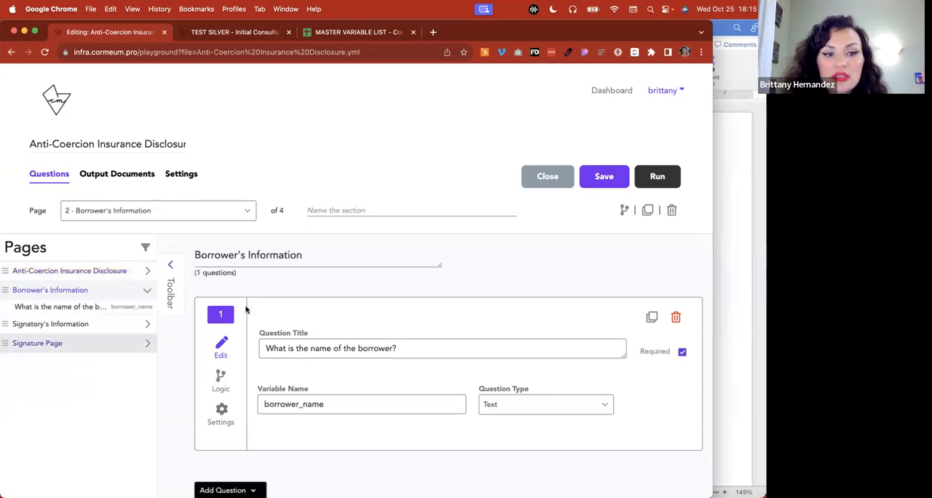
scroll(388, 290, "down", 2)
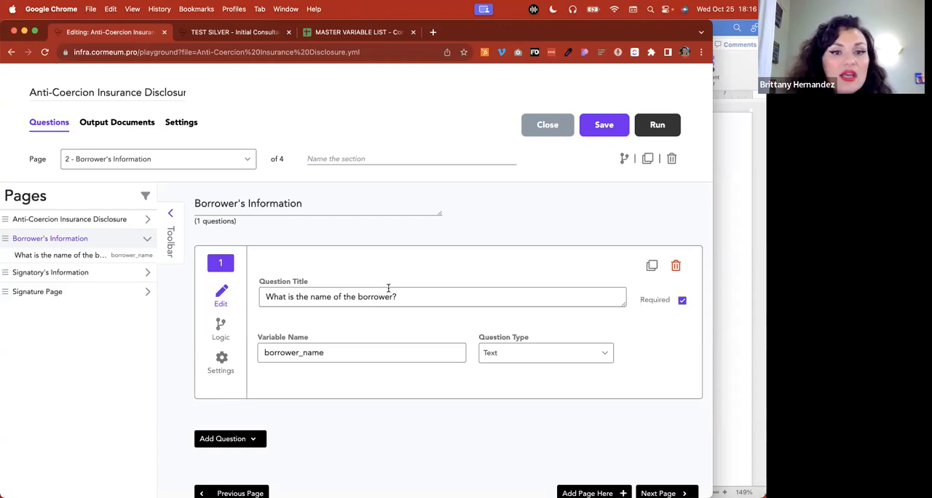
left_click(116, 219)
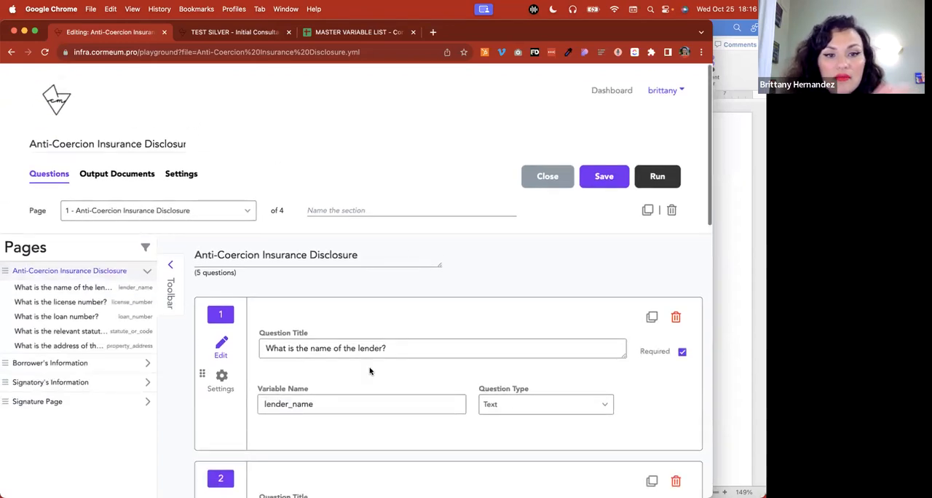
scroll(369, 370, "down", 2)
scroll(369, 371, "down", 1)
double_click(342, 309)
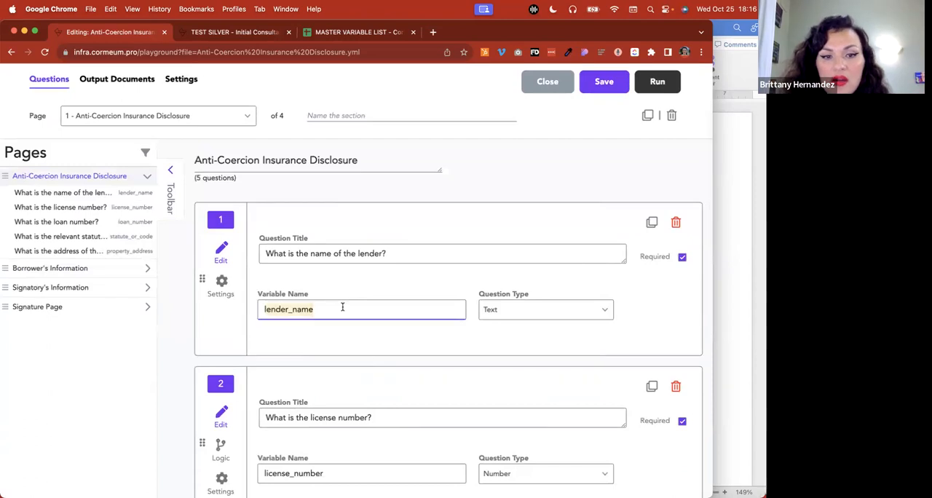
left_click(62, 269)
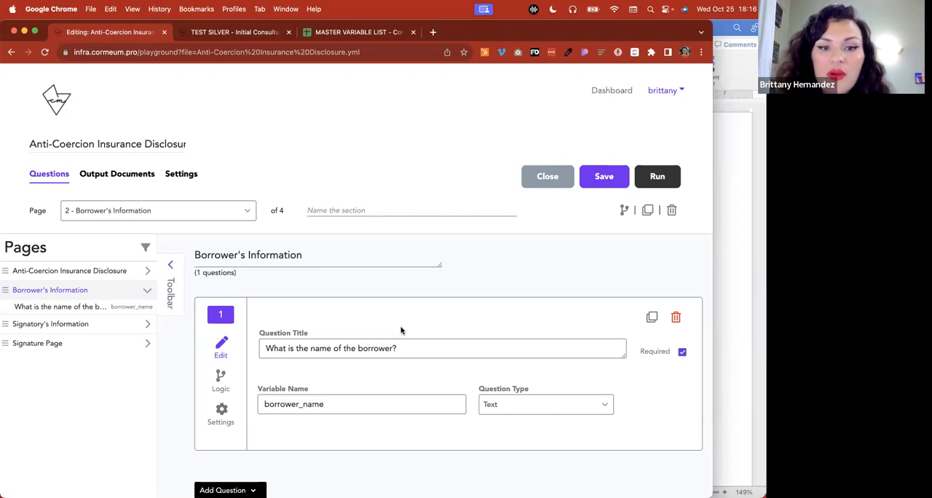
double_click(337, 404)
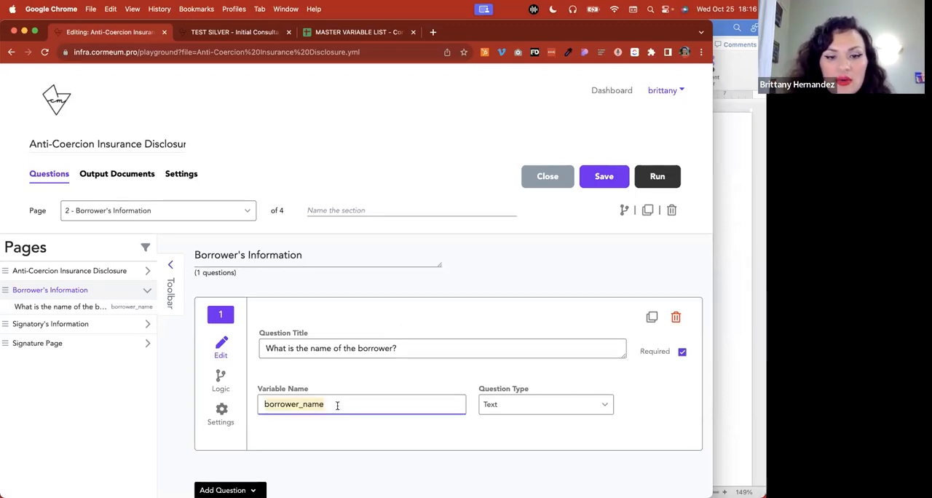
View the contact variables in the master variable list, and open the Workflows dashboard in a new browser tab
left_click(356, 32)
scroll(248, 412, "down", 1)
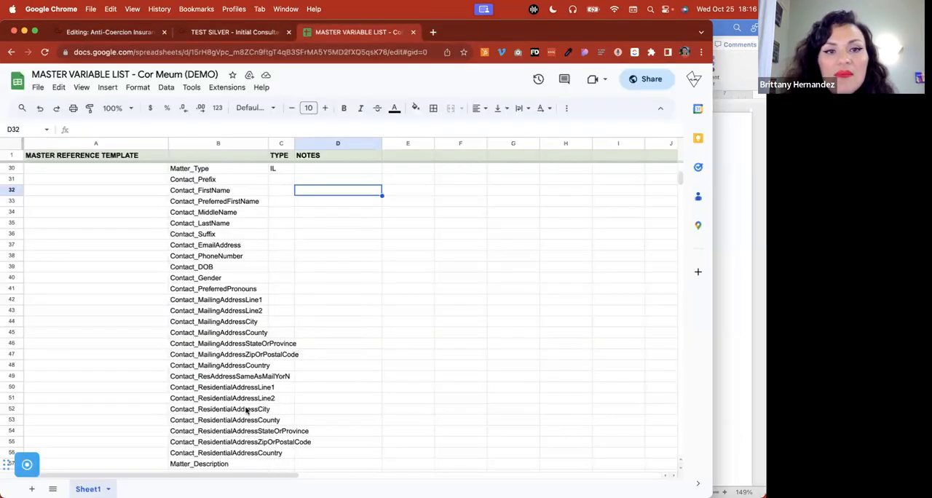
left_click(433, 32)
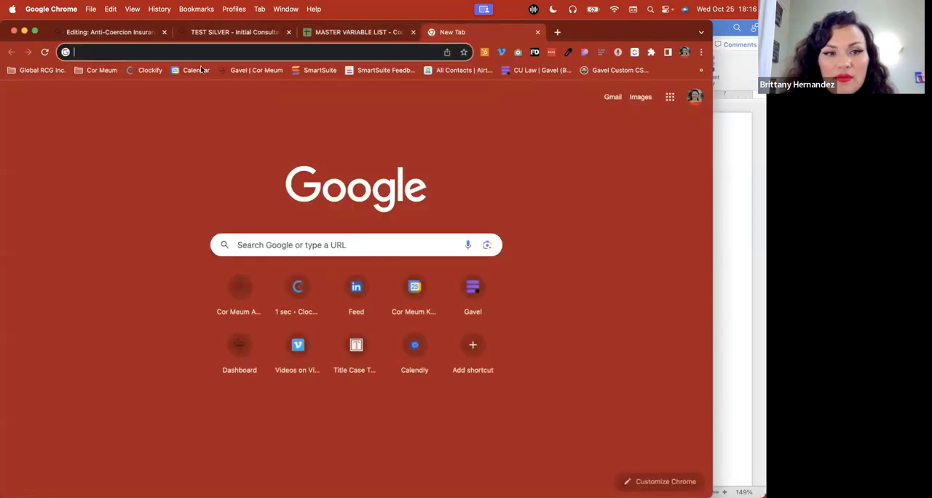
left_click(243, 68)
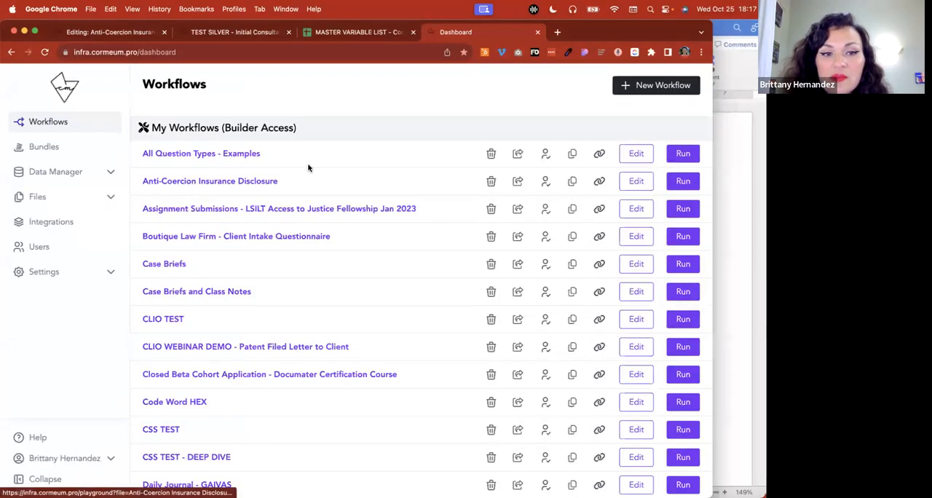
Search the Workflows dashboard for "silver" and open the TEST SILVER - Initial Consultation Questionnaire for editing
scroll(309, 167, "down", 5)
scroll(310, 168, "down", 15)
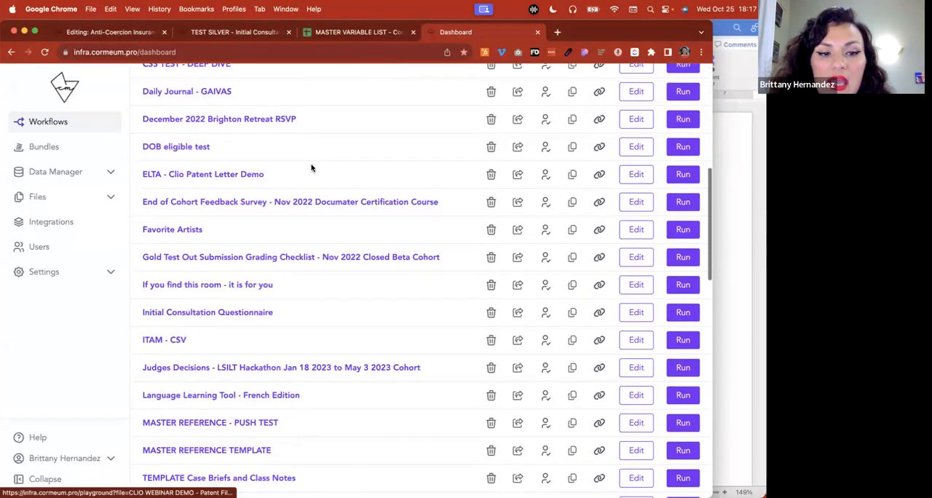
scroll(310, 168, "down", 5)
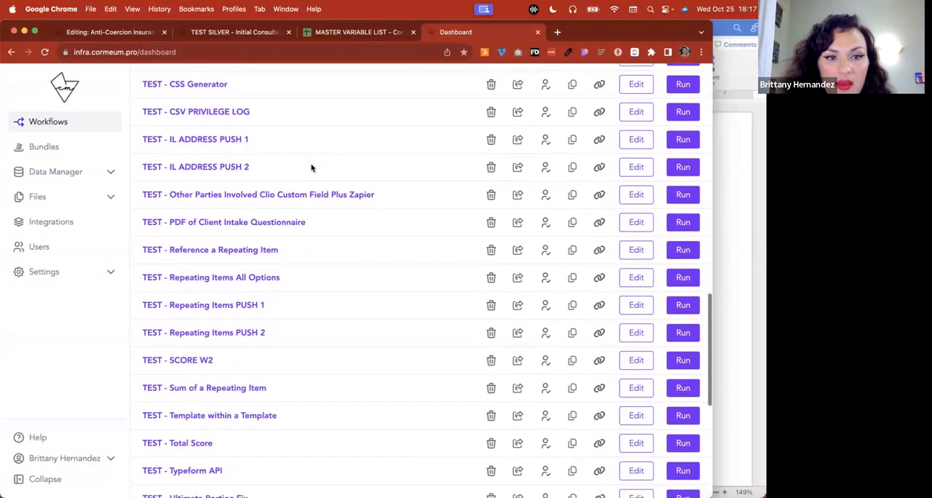
scroll(311, 168, "down", 2)
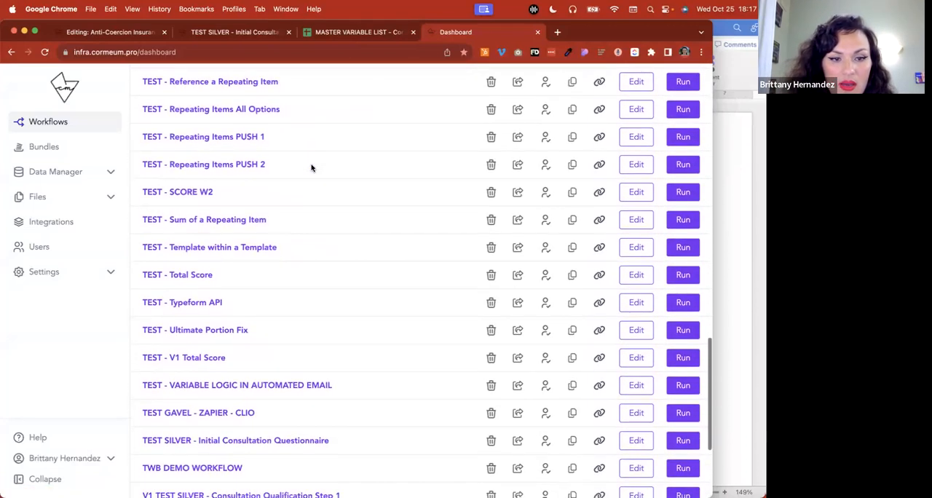
scroll(311, 168, "down", 1)
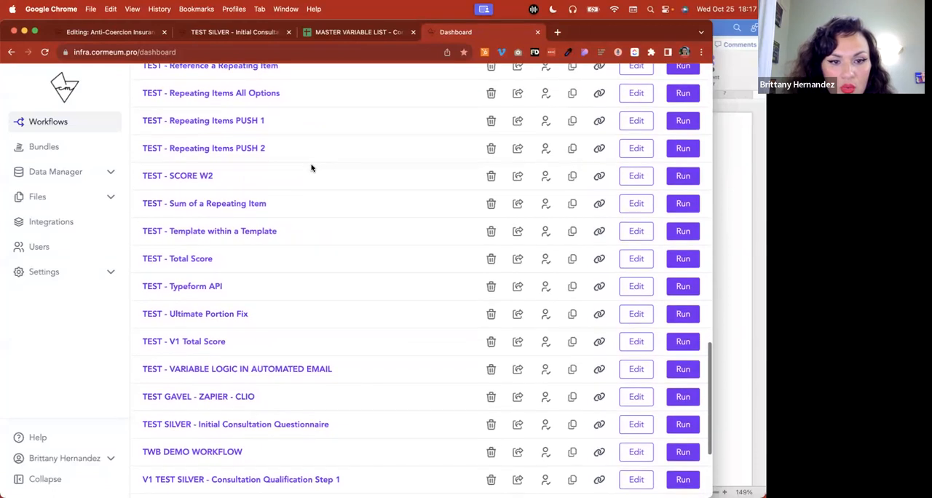
key("super+f")
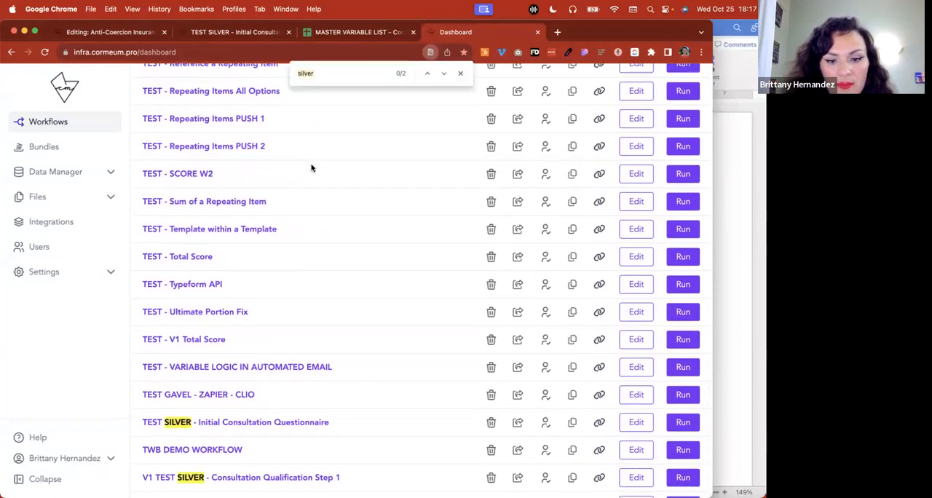
key("Return")
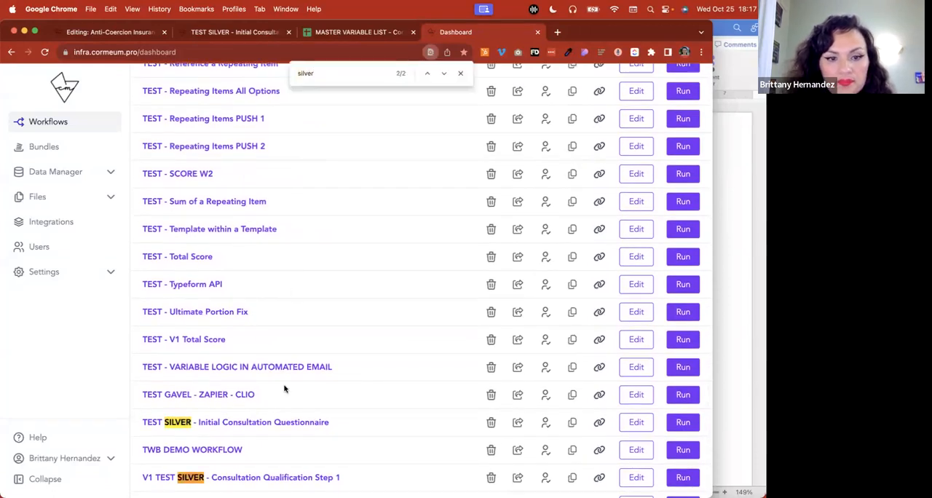
left_click(636, 422)
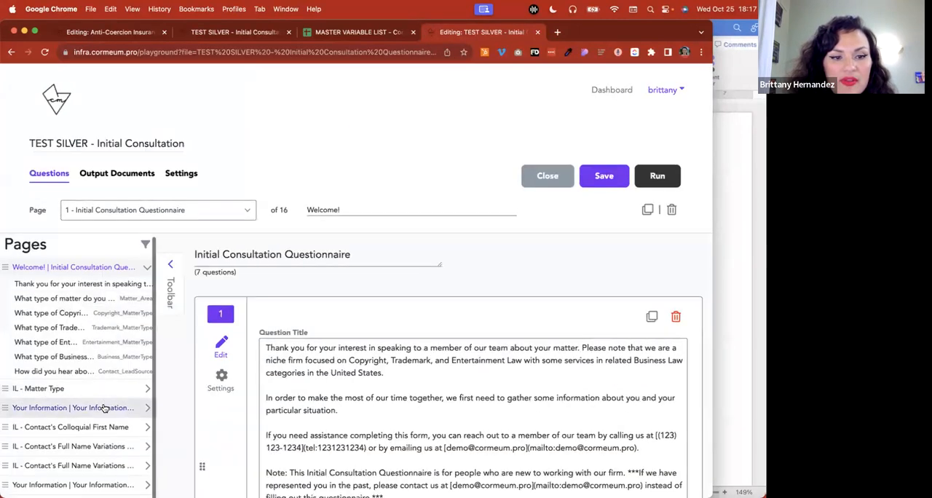
Examine the full variable names and their values on the IL - Contact's Full Name Variations (no Suffix) page
left_click(61, 445)
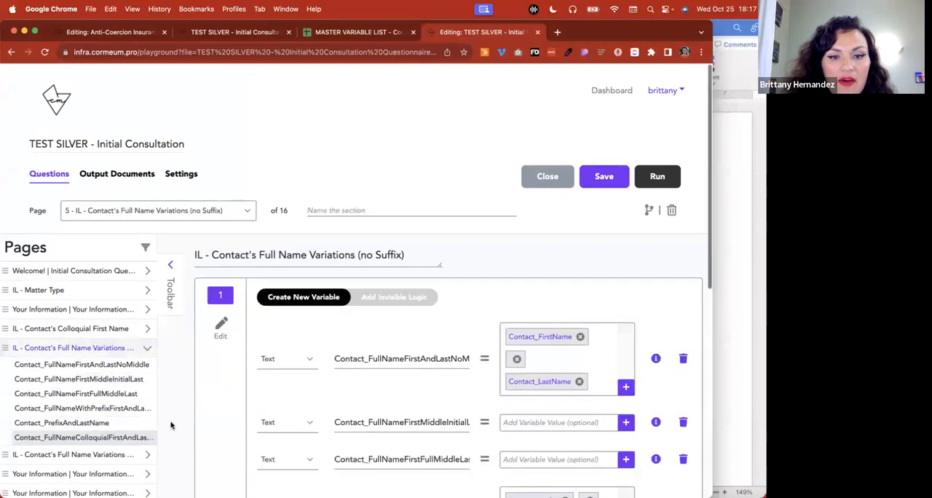
scroll(439, 401, "down", 2)
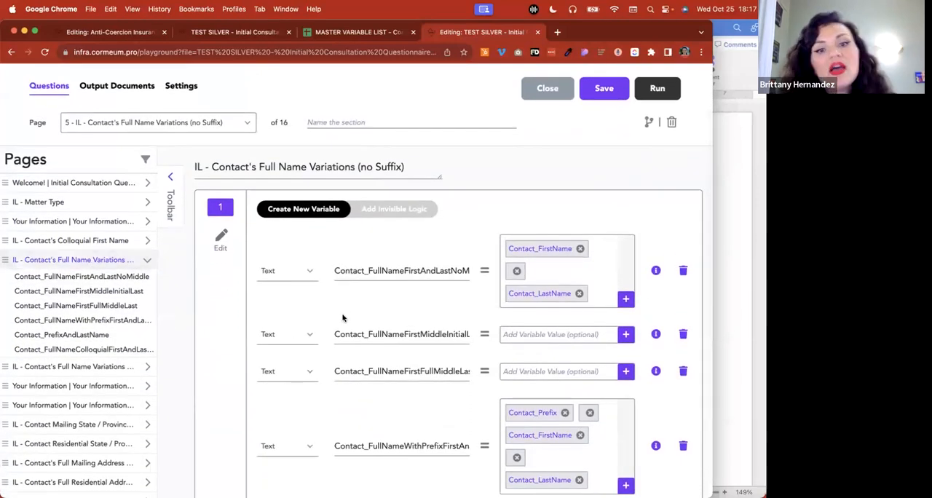
left_click(385, 271)
key("super+Right")
left_click(394, 333)
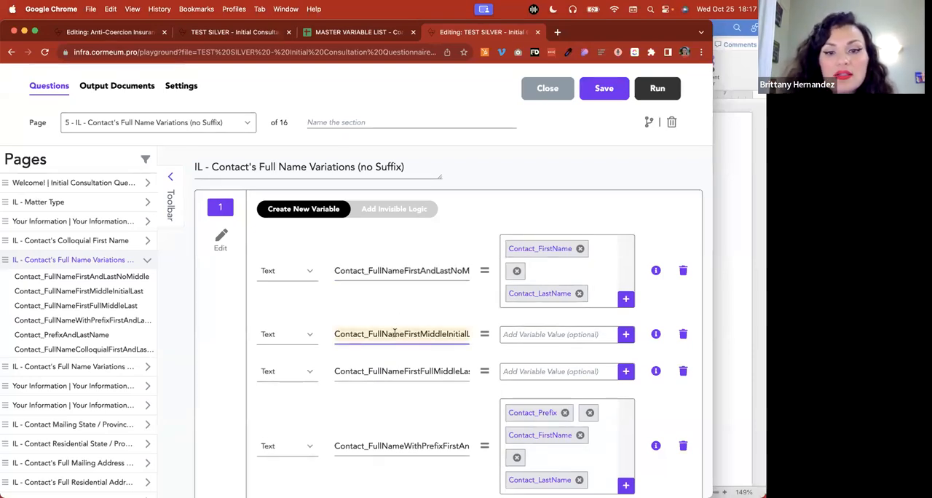
key("super+Right")
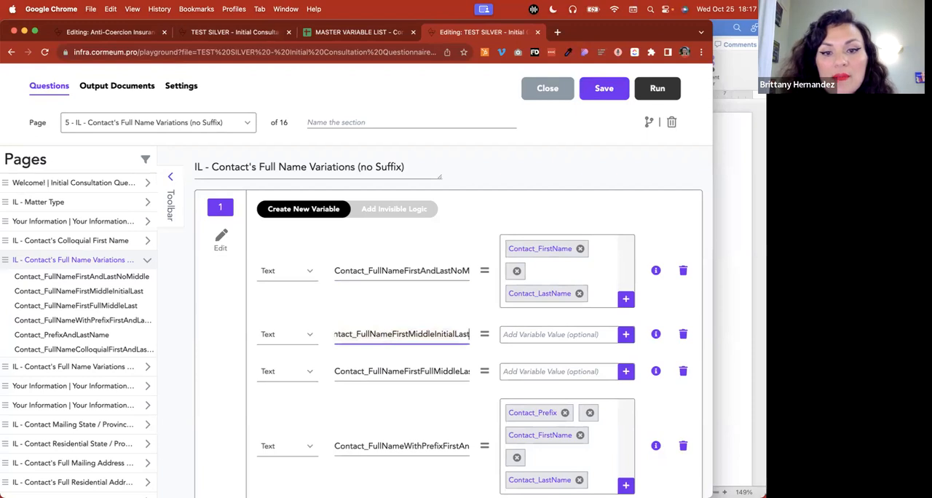
left_click(397, 371)
key("super+Right")
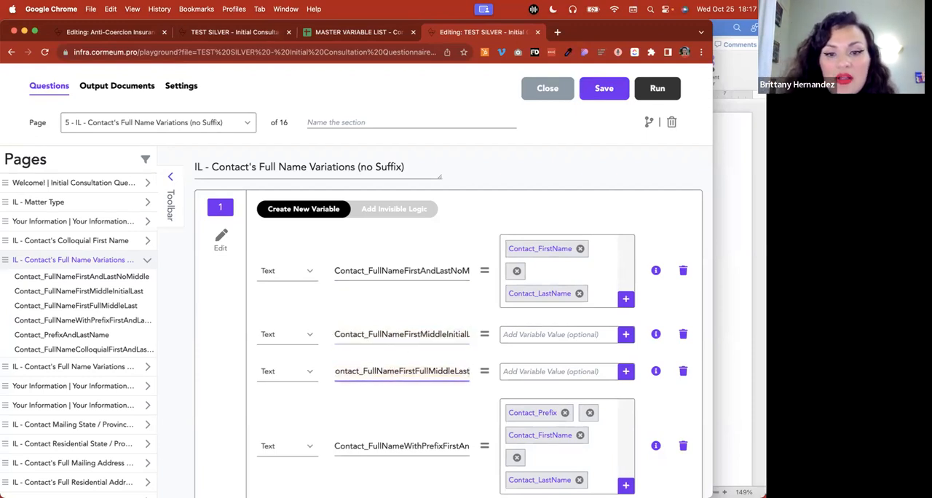
scroll(414, 380, "down", 1)
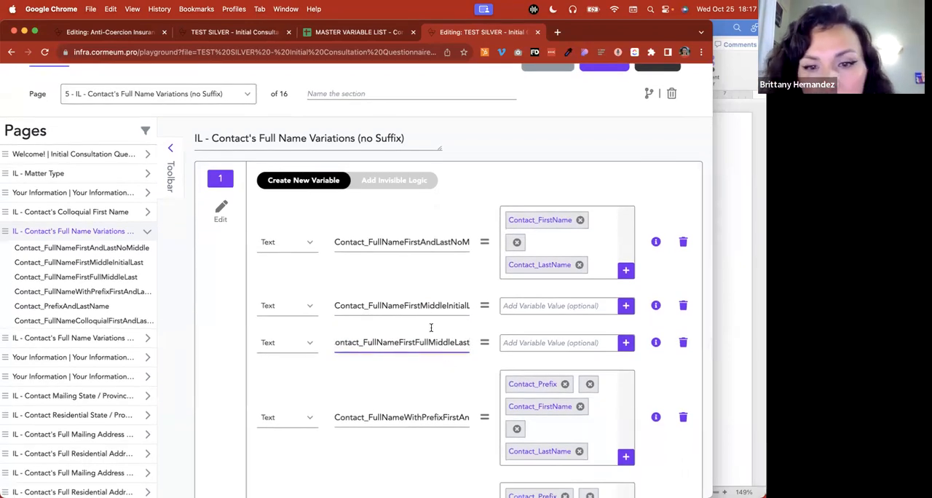
double_click(437, 305)
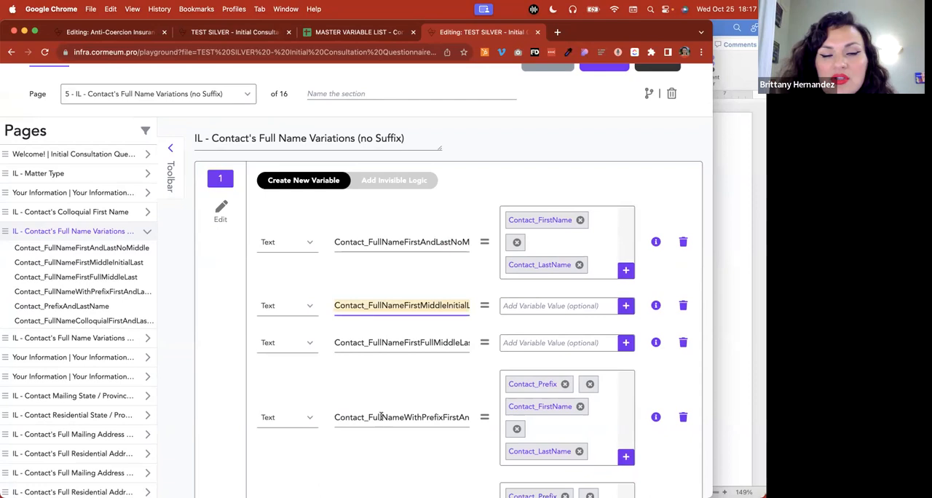
scroll(377, 439, "down", 3)
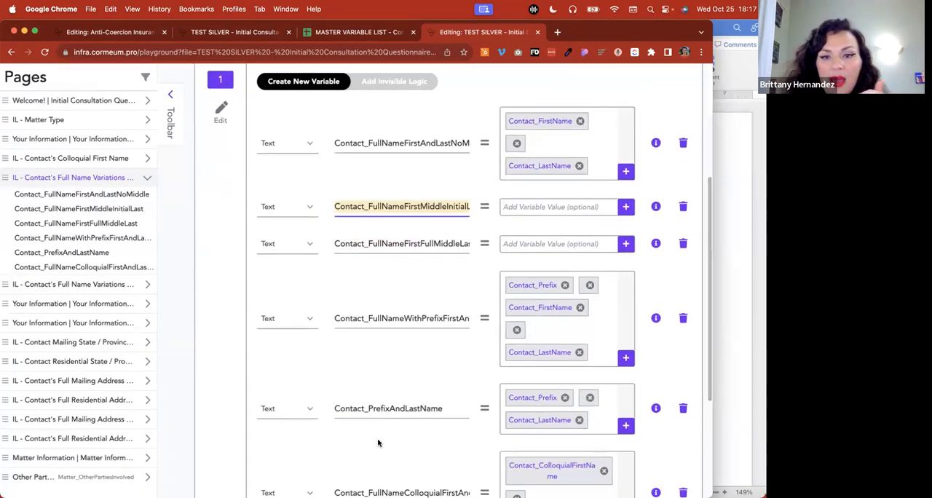
Review the invisible logic that builds the contact's full name variations depending on Contact_MiddleName
left_click(420, 83)
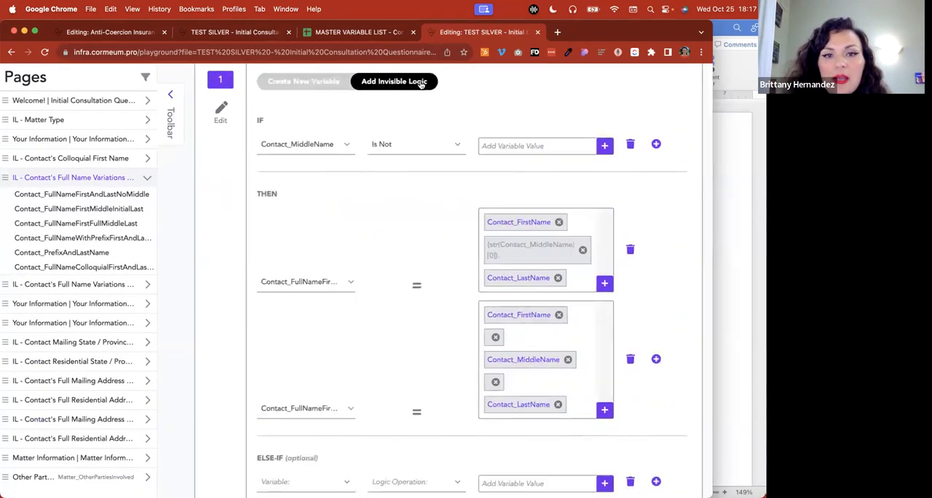
scroll(406, 224, "down", 1)
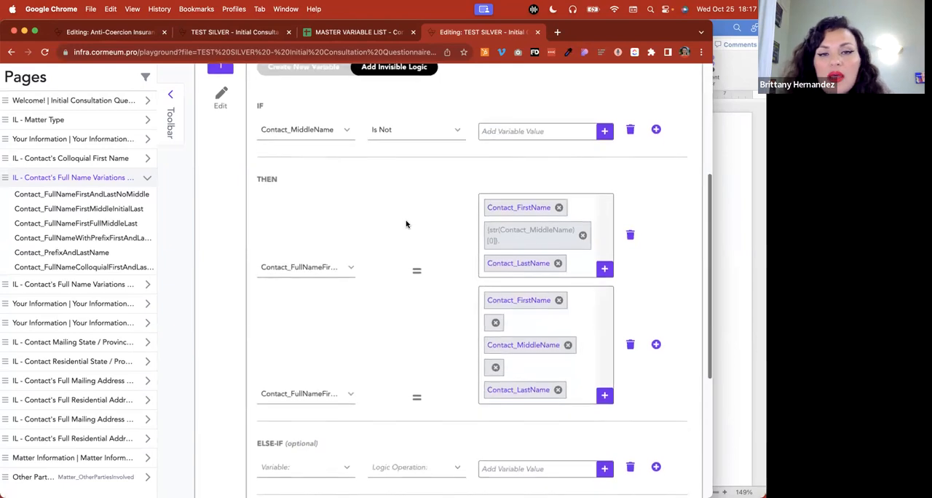
scroll(405, 222, "down", 2)
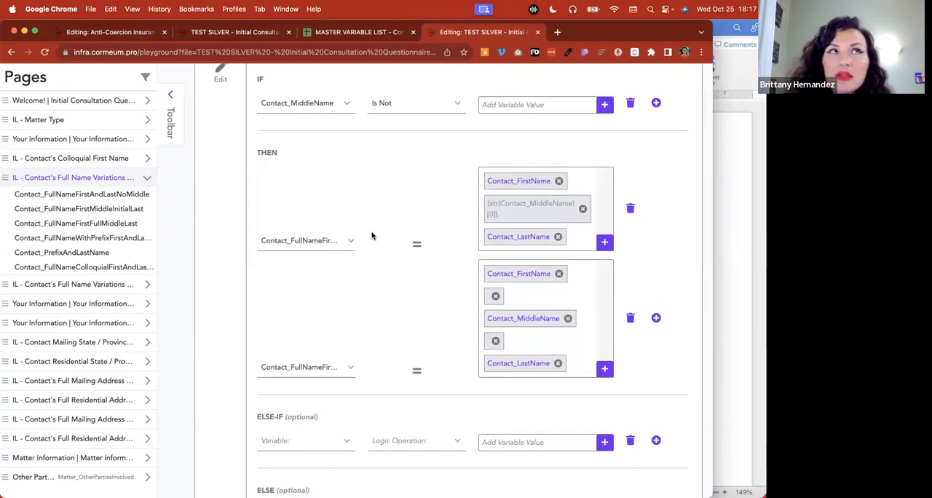
scroll(372, 235, "up", 5)
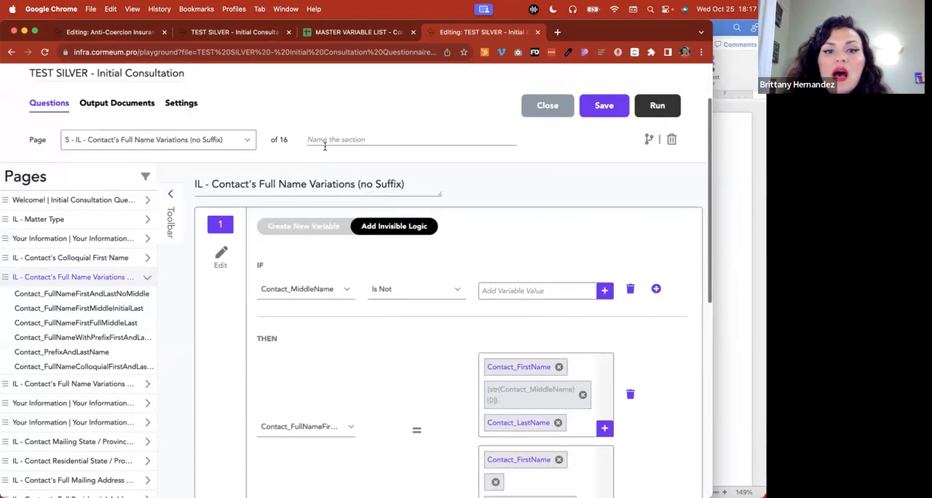
Examine the contact questions and their variable names on the Your Information - General page of the TEST SILVER questionnaire
left_click(298, 229)
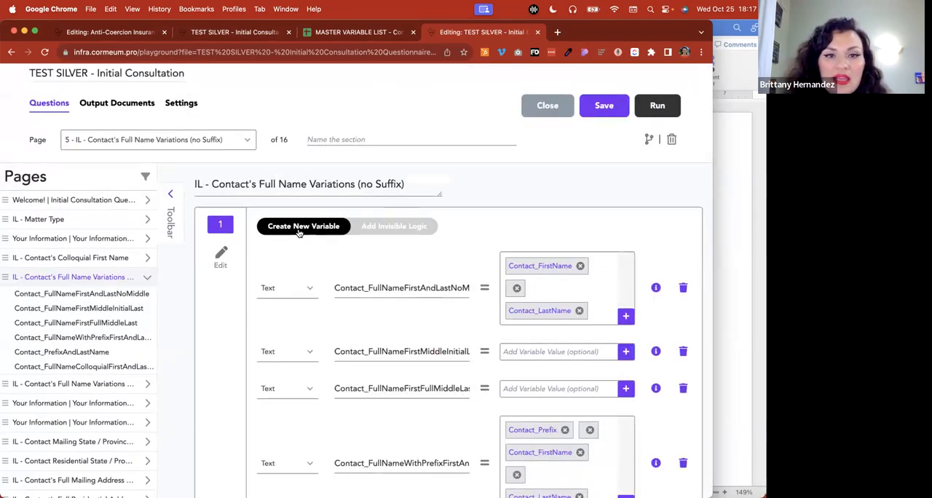
left_click(94, 240)
scroll(543, 393, "down", 10)
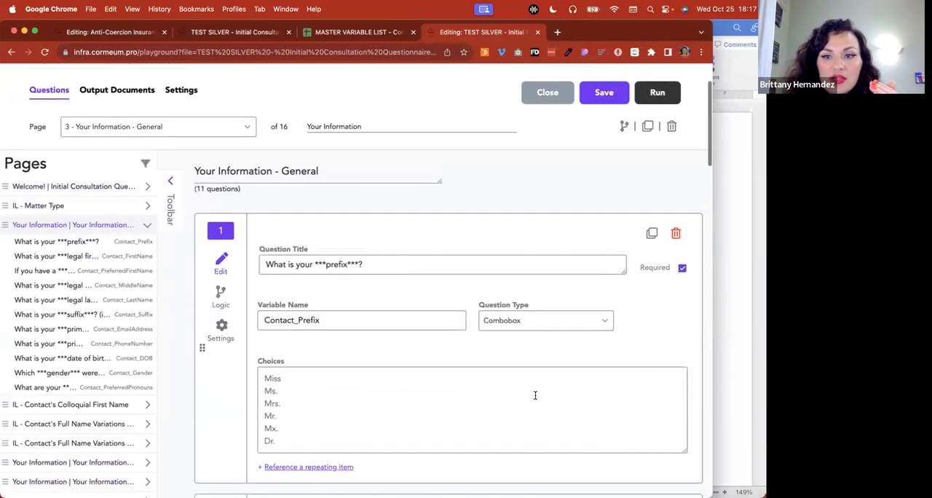
scroll(535, 399, "down", 10)
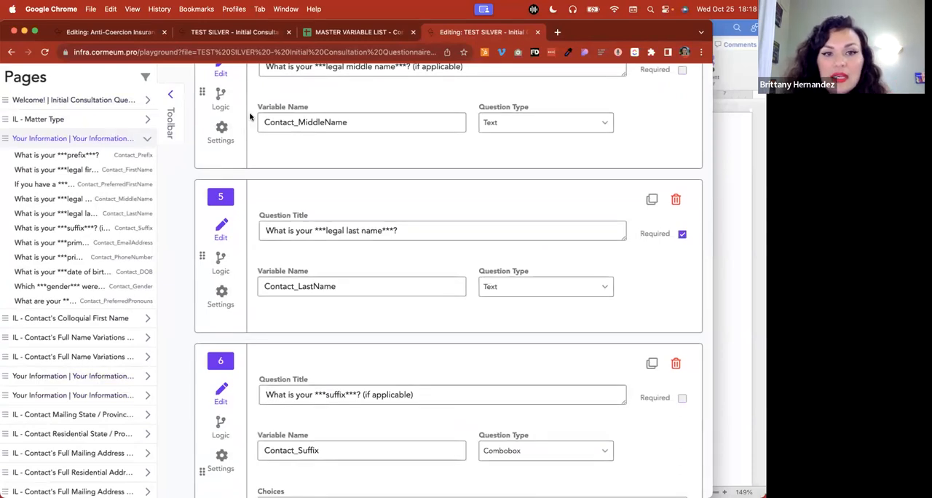
Browse the Initial Consultation Questionnaire variables in the master variable list, and return to the Anti-Coercion Insurance Disclosure workflow
left_click(113, 34)
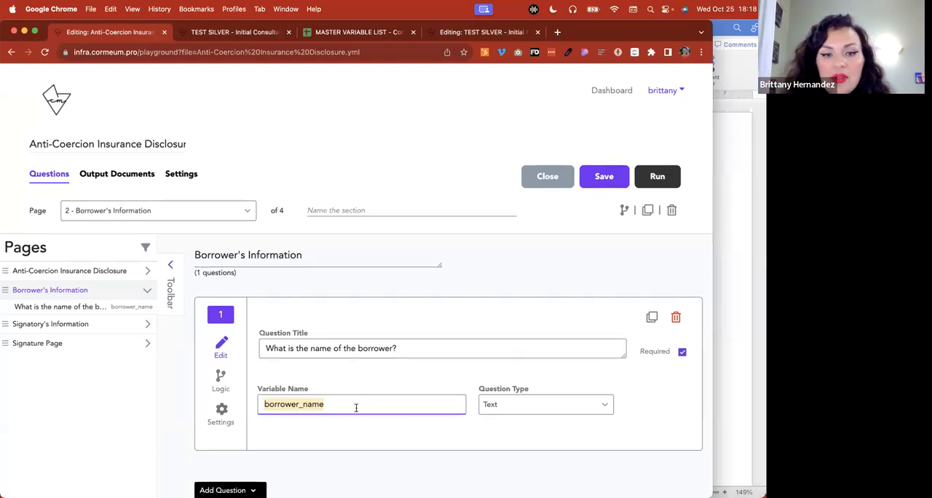
left_click(348, 33)
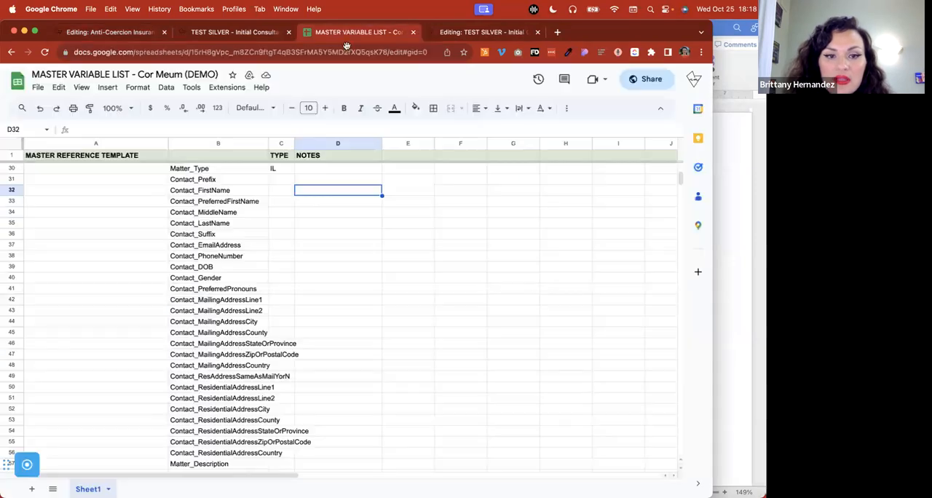
scroll(237, 352, "down", 3)
scroll(237, 351, "up", 4)
scroll(236, 351, "down", 5)
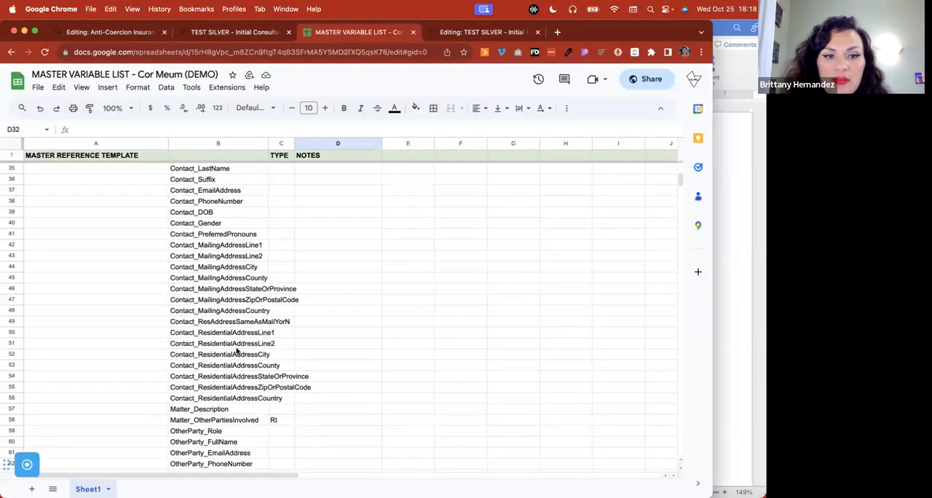
scroll(237, 351, "up", 2)
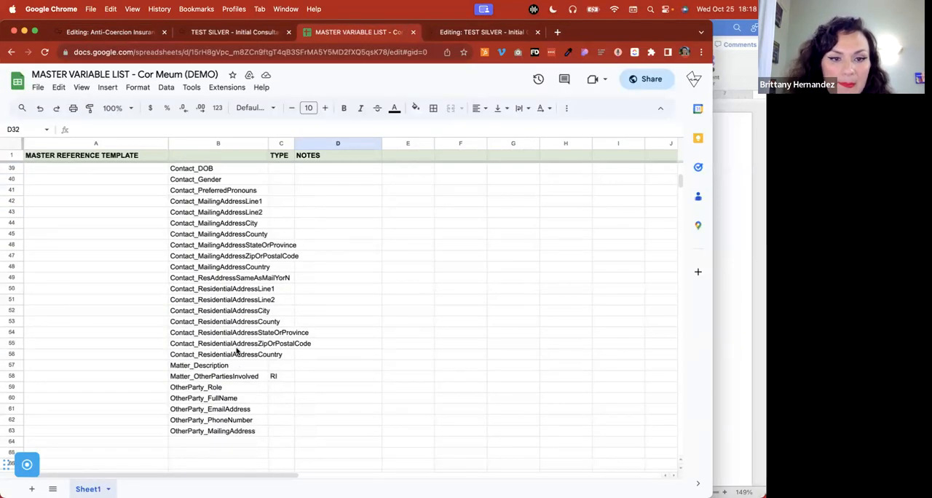
scroll(237, 351, "up", 6)
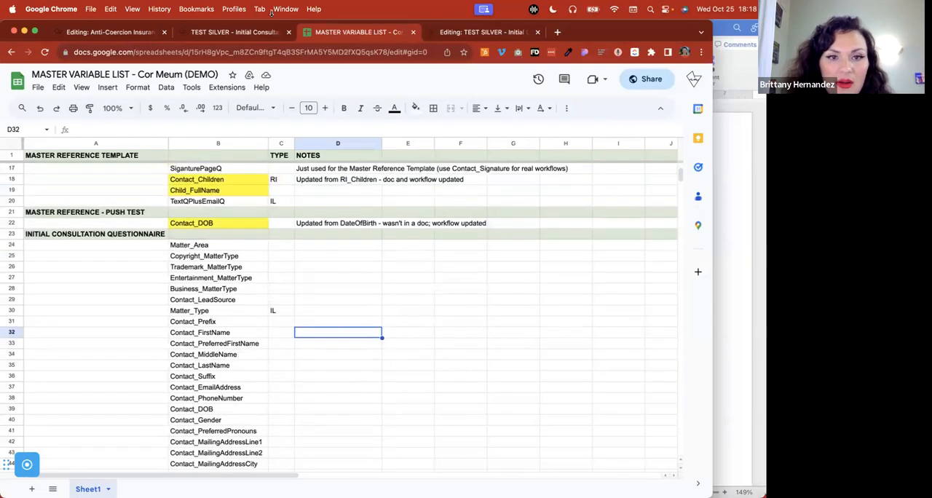
left_click(244, 32)
left_click(123, 38)
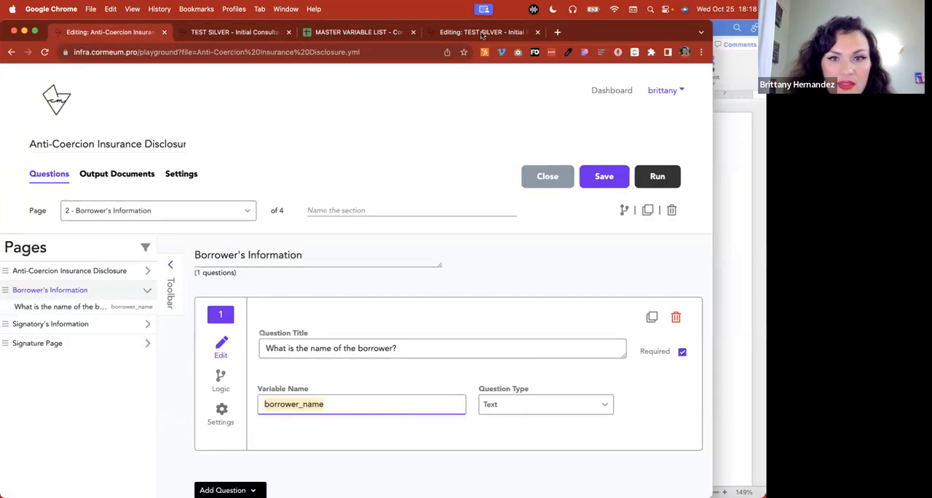
Review the name variables on the TEST SILVER questionnaire's IL - Contact's Full Name Variations (no Suffix) page, including the first, full middle and last name variable
left_click(483, 33)
left_click(93, 336)
scroll(383, 390, "down", 4)
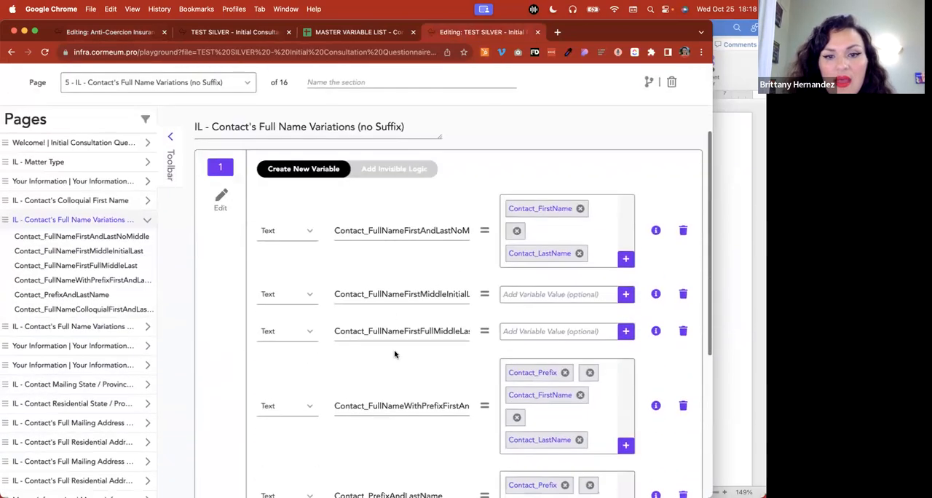
left_click(407, 330)
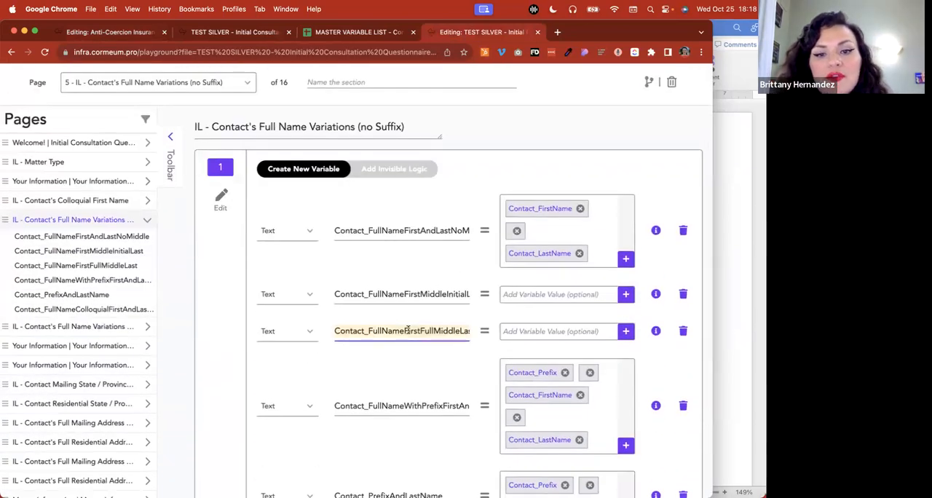
key("Right")
left_click(235, 257)
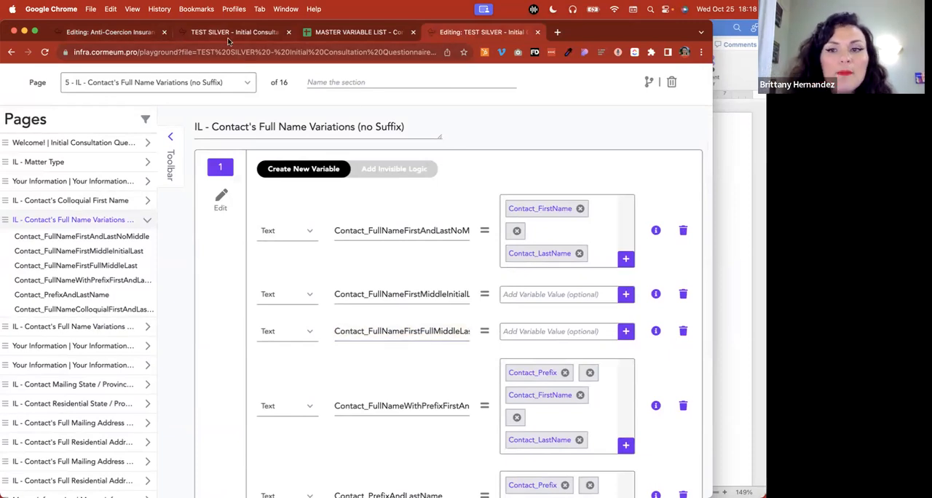
View the Word template and the running TEST SILVER questionnaire, and return to the full name variations page
left_click(731, 266)
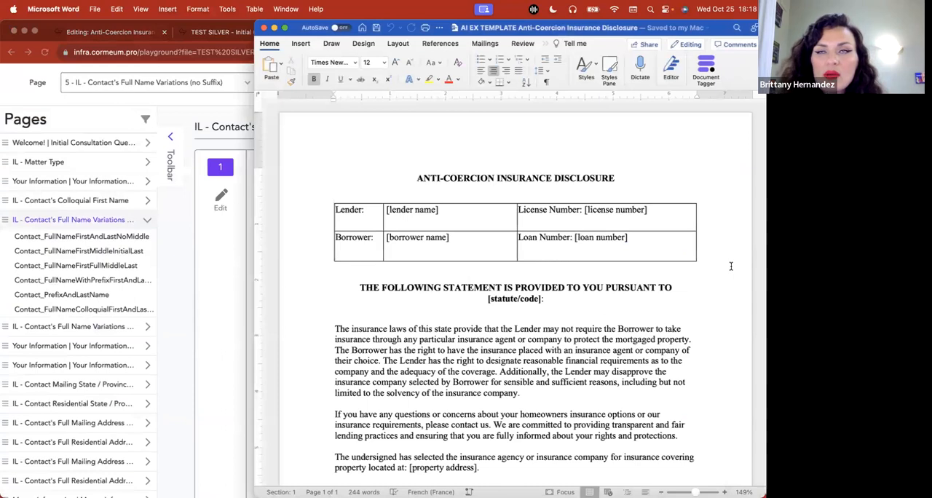
left_click(191, 277)
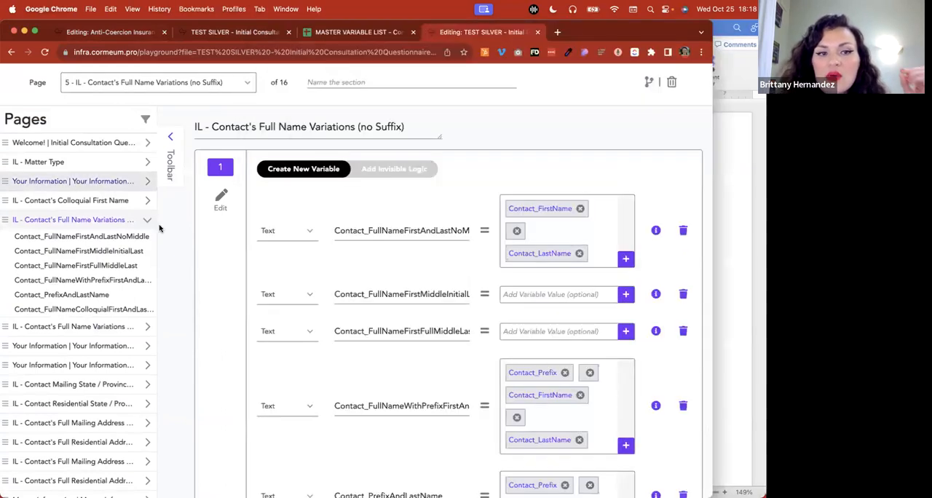
left_click(249, 34)
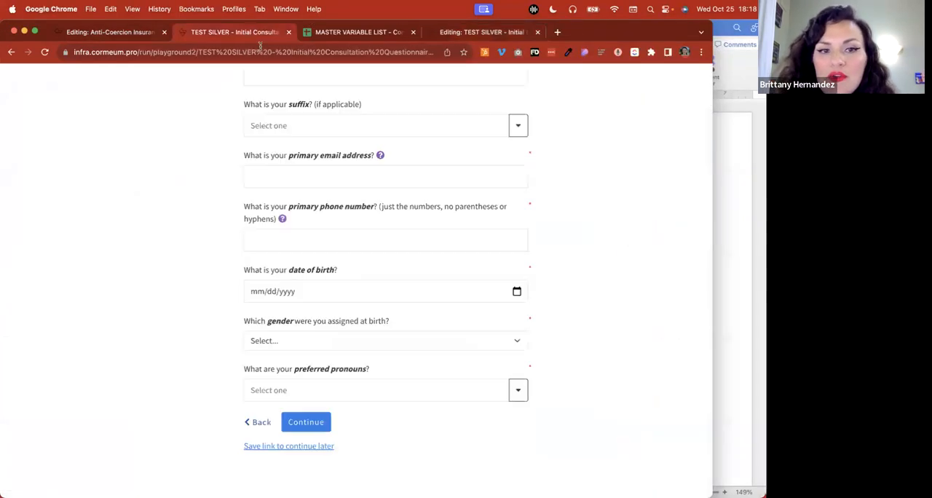
left_click(441, 33)
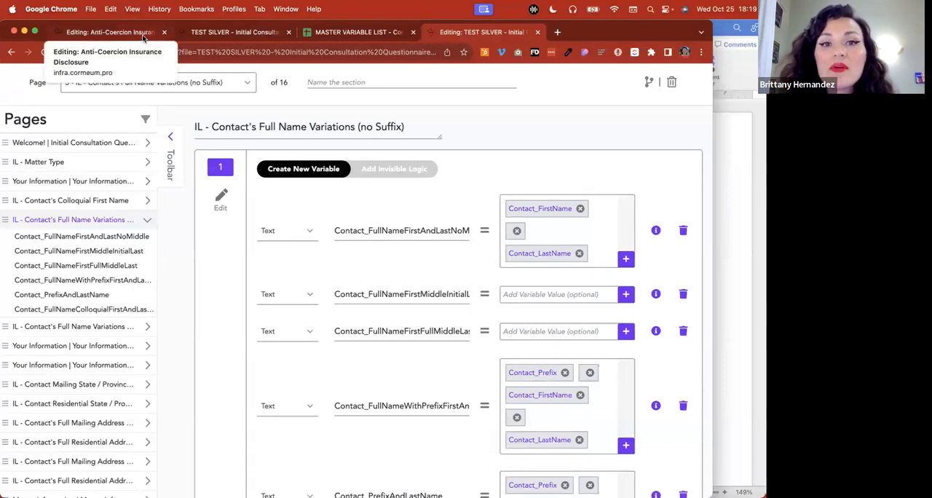
Compare the borrower_name variable on the Anti-Coercion workflow's Borrower's Information page with the master variable list
left_click(109, 32)
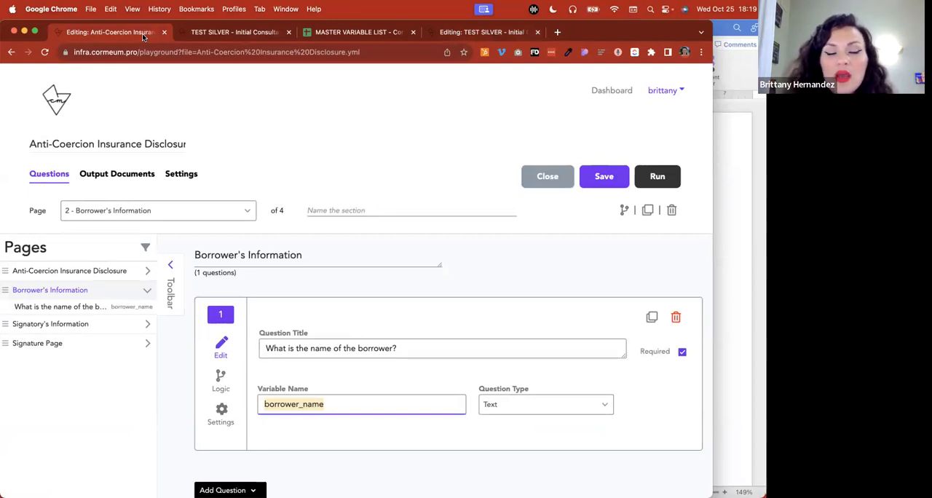
left_click(504, 195)
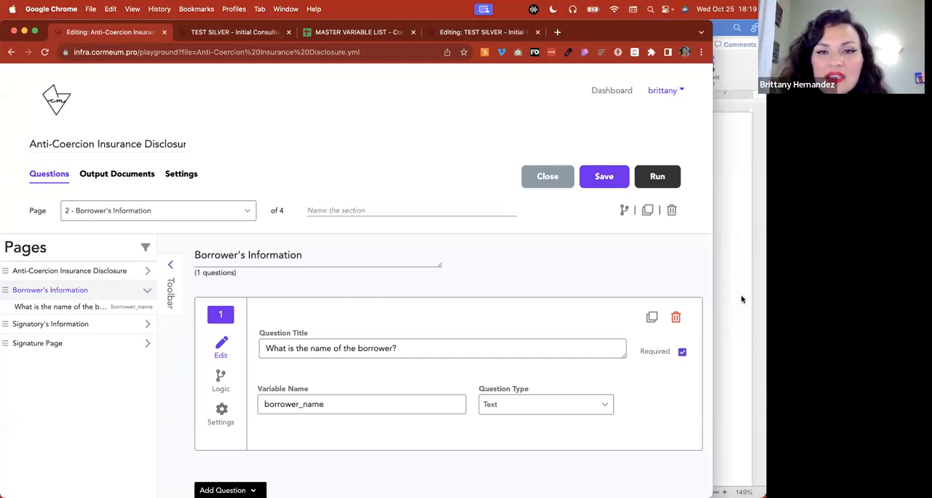
left_click(364, 33)
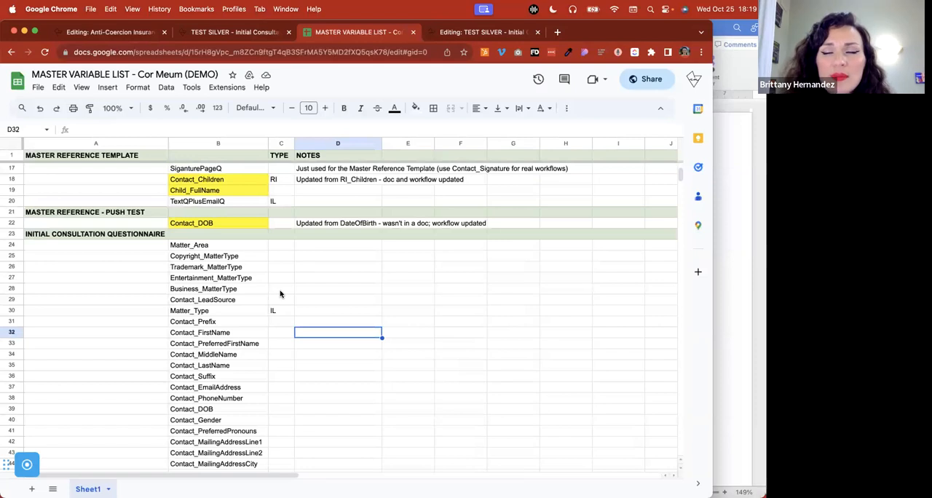
left_click(120, 33)
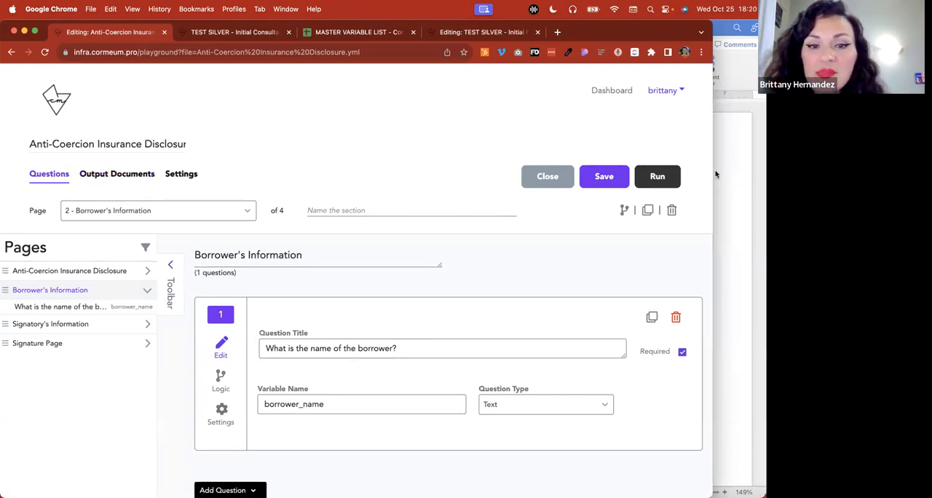
left_click(336, 408)
key("super+a")
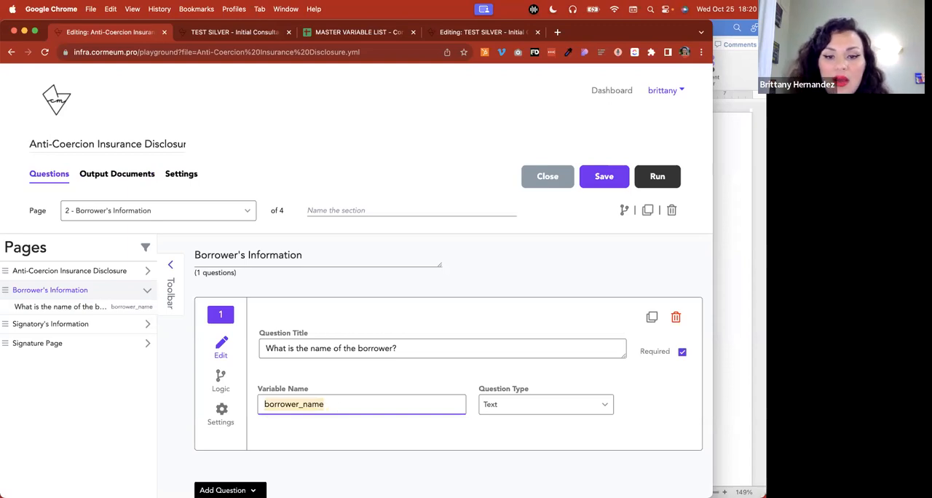
Check the Variable & User Role Build Strategy title slide in Canva, and return to the master variable list in Chrome
left_click(547, 484)
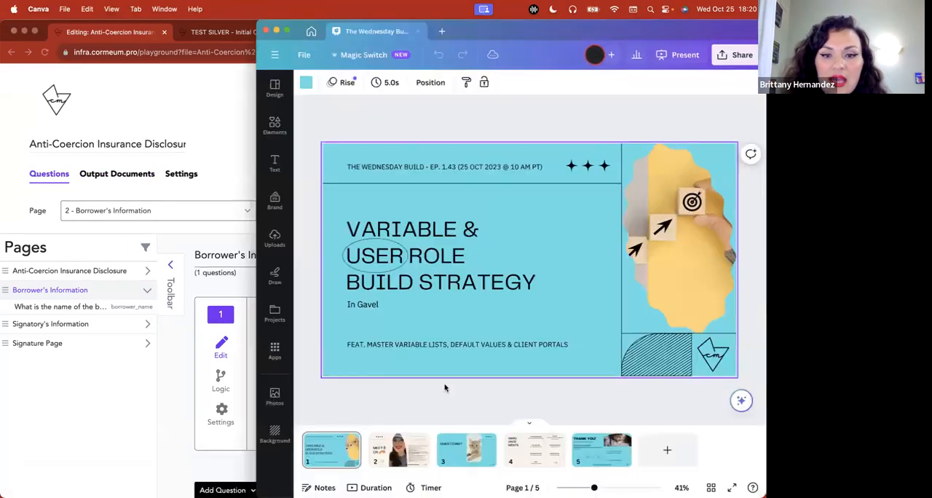
left_click(222, 105)
left_click(345, 34)
key("super+Tab")
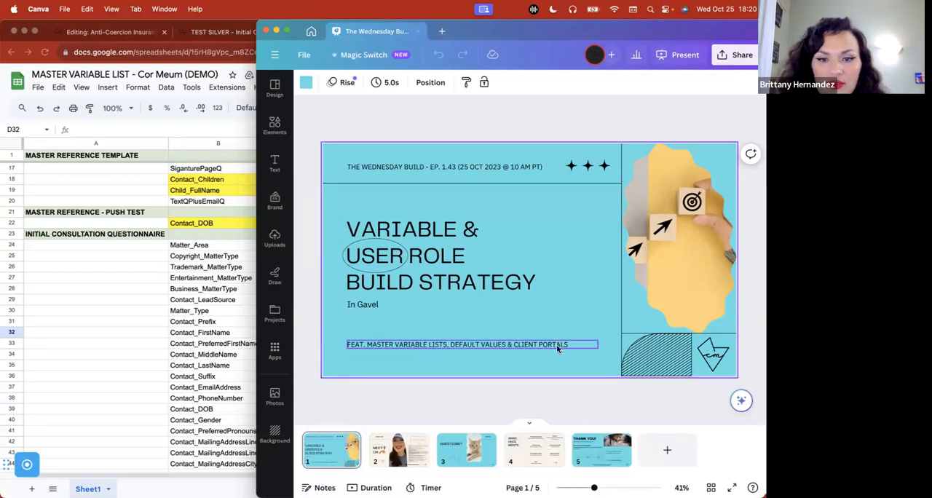
left_click(117, 308)
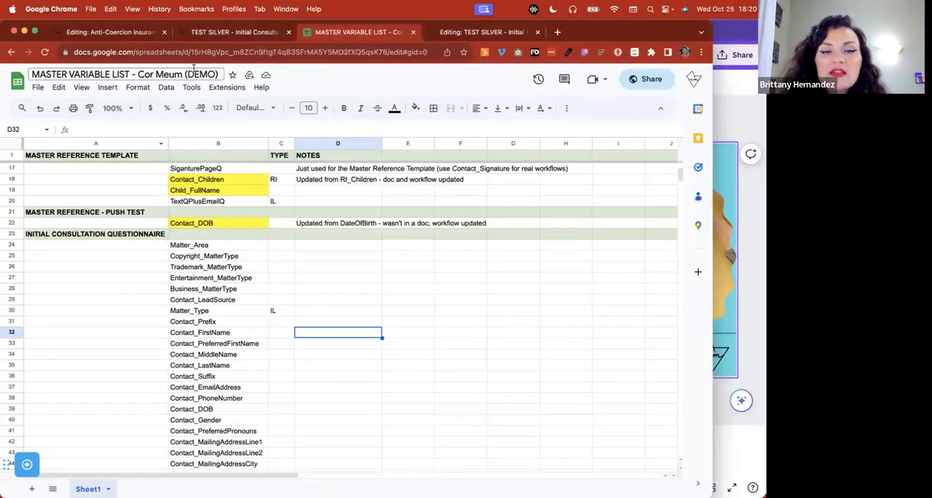
Close the TEST SILVER questionnaire's run and editing browser tabs
left_click(234, 33)
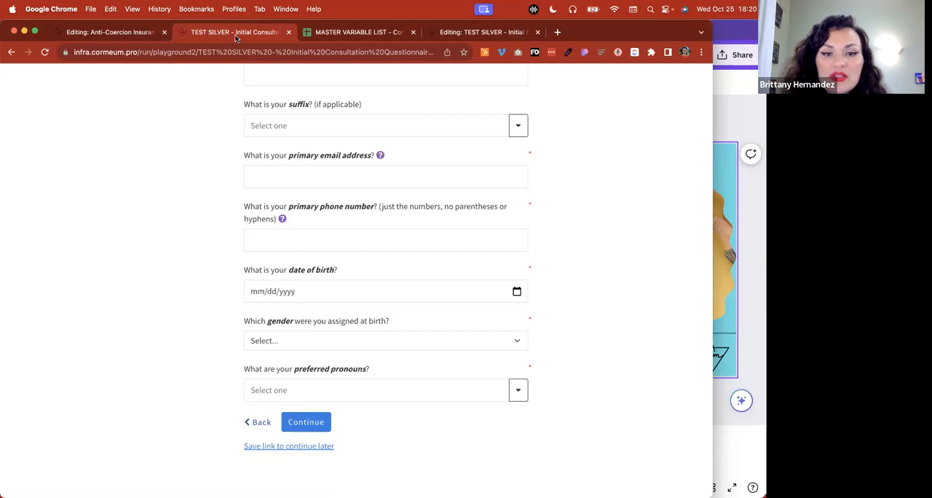
left_click(288, 32)
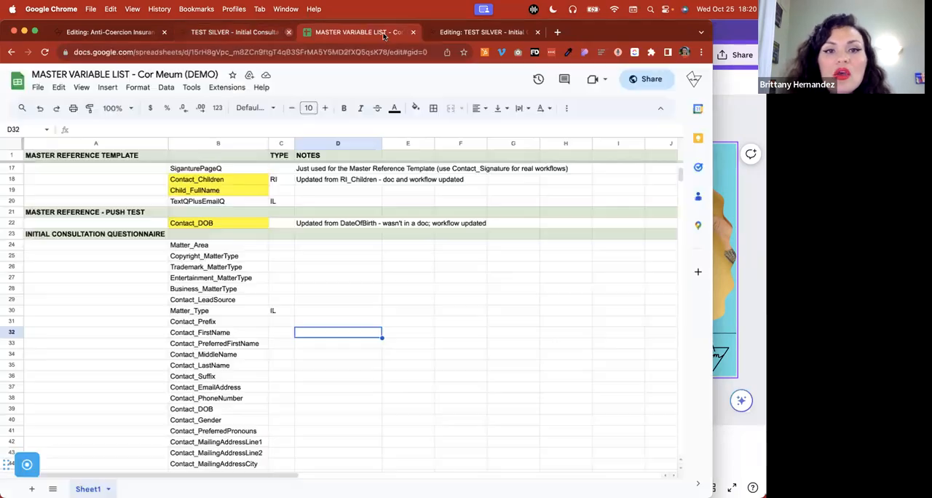
left_click(396, 32)
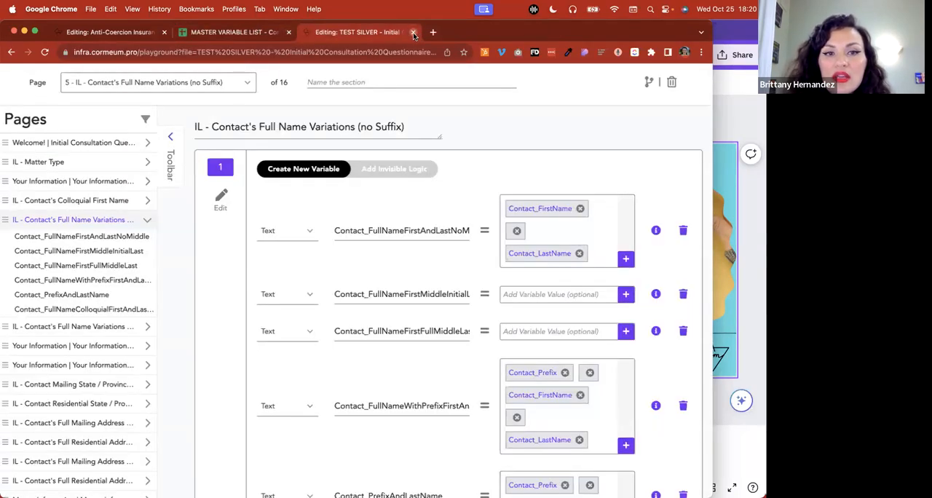
left_click(413, 32)
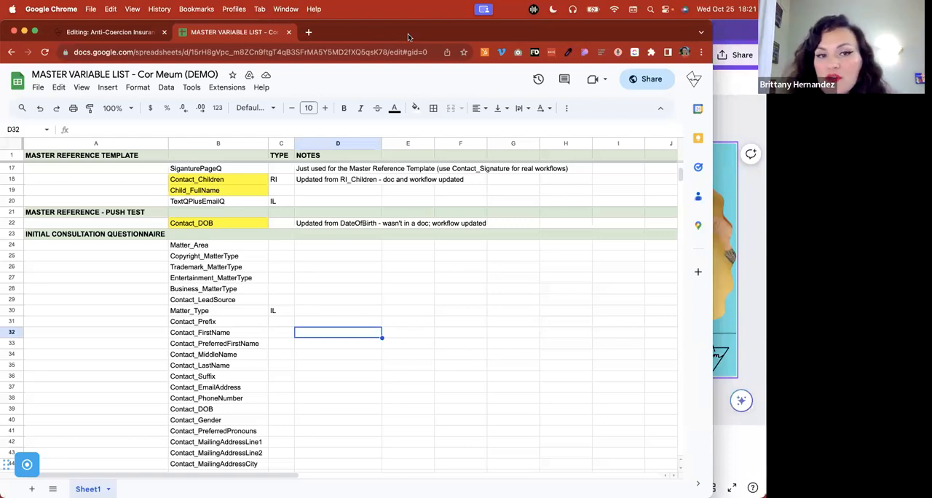
Examine the questions and variable names on the Anti-Coercion Insurance Disclosure page of the Anti-Coercion workflow
left_click(135, 32)
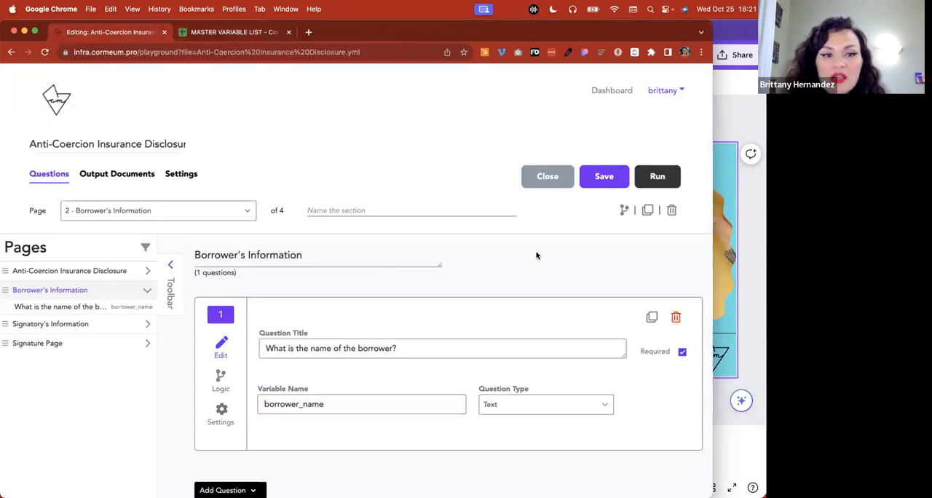
left_click(124, 272)
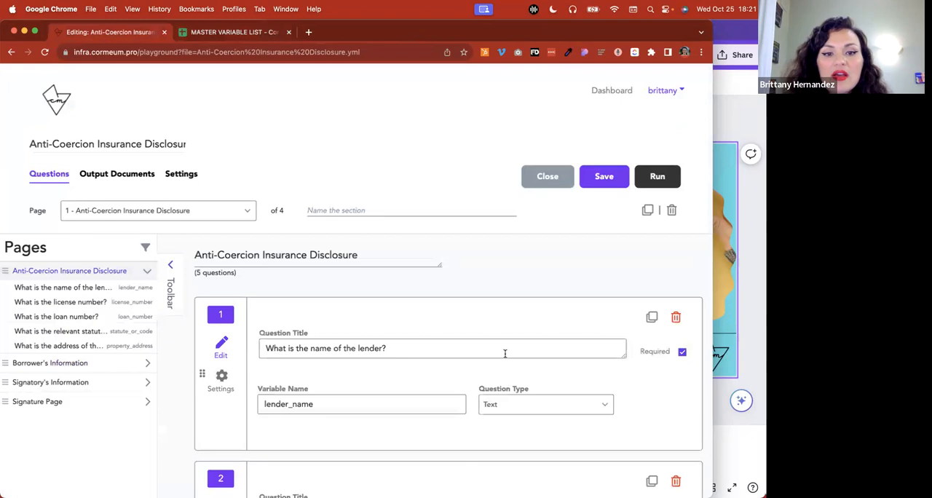
scroll(504, 354, "down", 5)
scroll(505, 356, "down", 12)
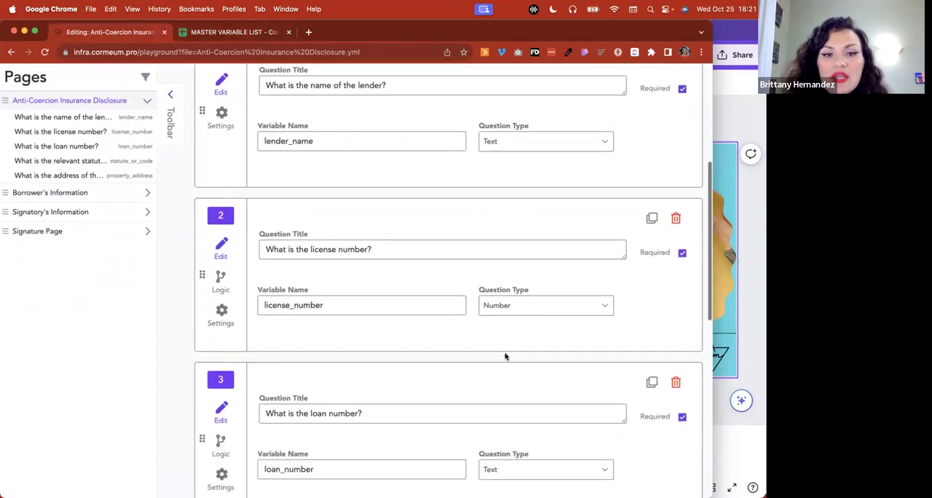
scroll(505, 356, "down", 4)
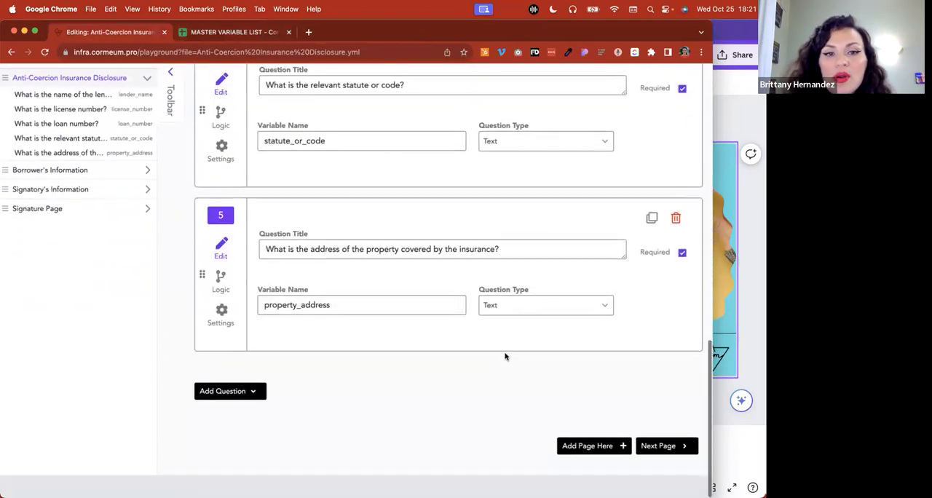
Open the settings of the borrower name question on the Borrower's Information page
left_click(75, 170)
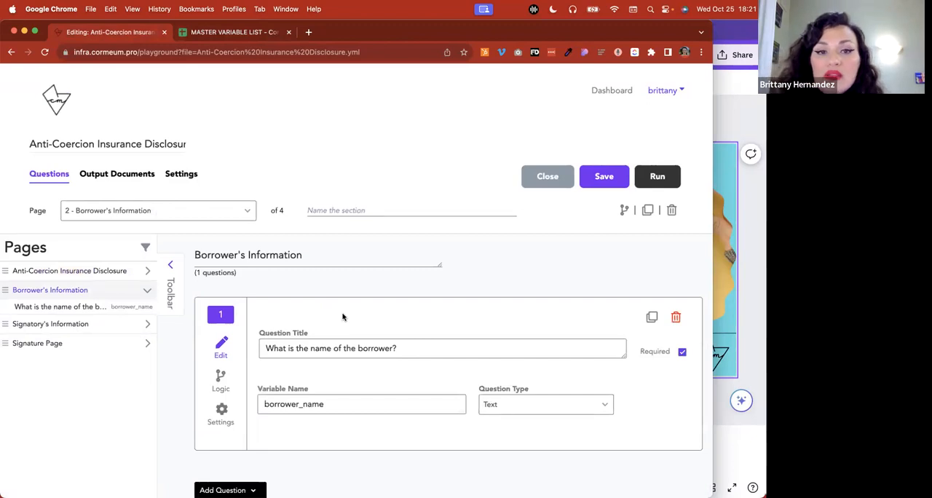
scroll(342, 317, "down", 3)
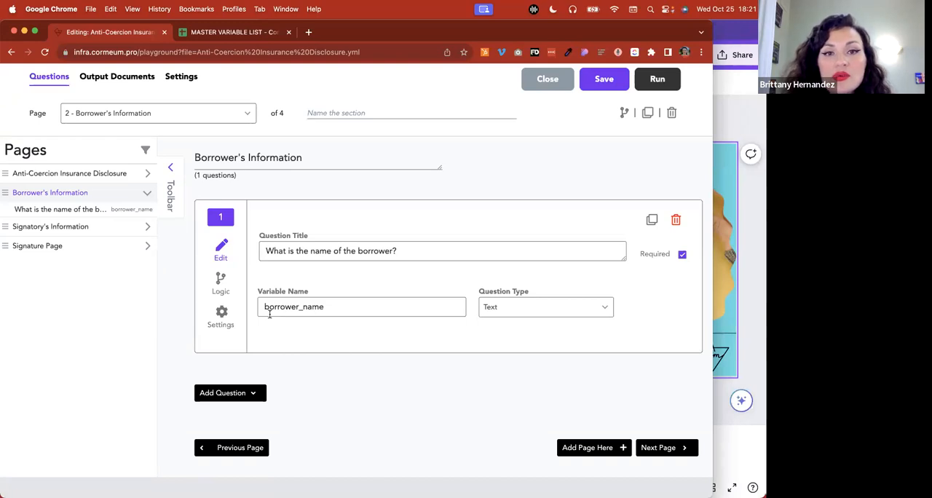
left_click(221, 312)
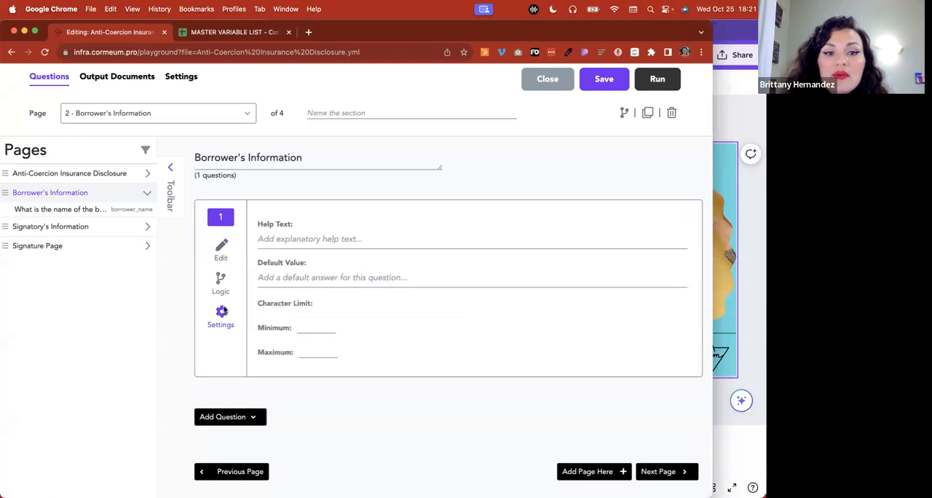
Enter the empty variable expression ${} as the default value of the borrower name question
left_click(265, 277)
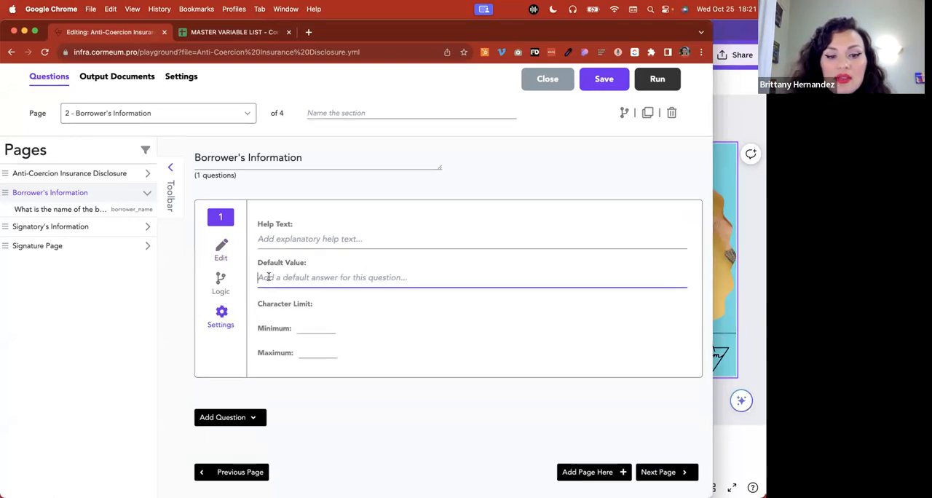
type("${}")
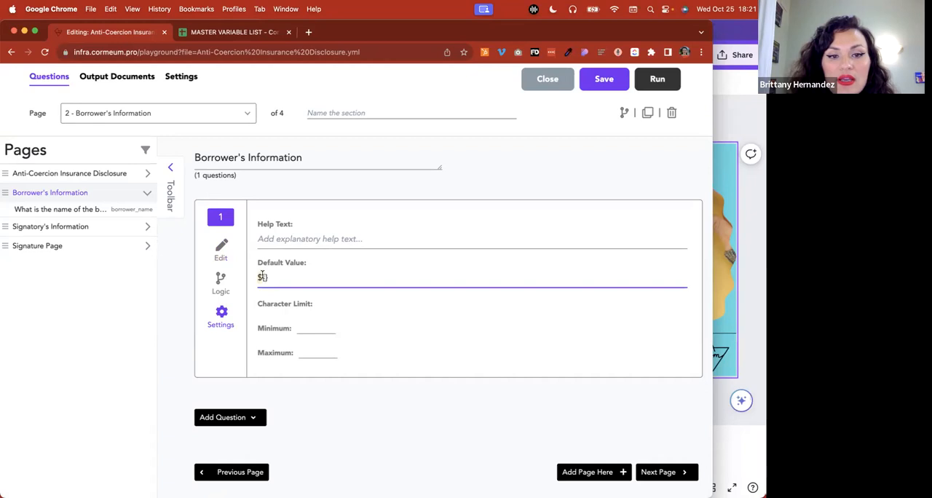
type("asf")
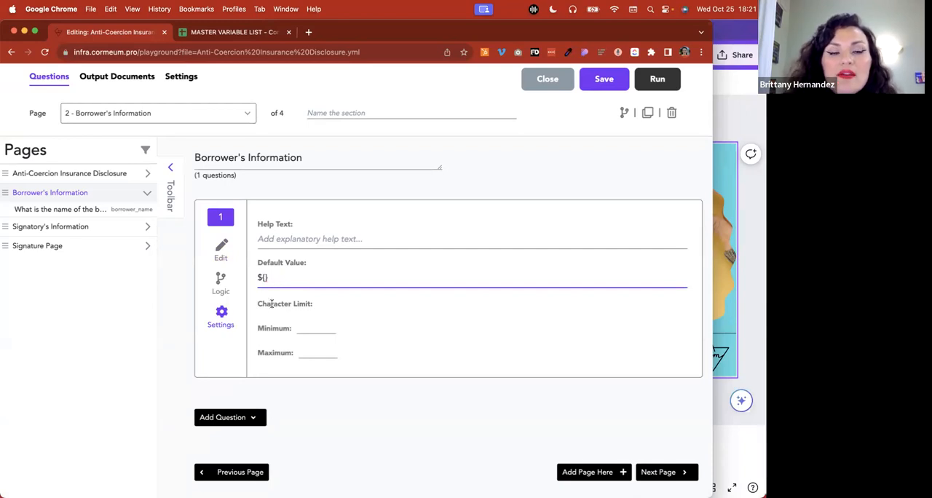
Open the Gavel dashboard in a new first browser tab and show the TEST SILVER - Initial Consultation Questionnaire data in the Data Manager
left_click(308, 32)
left_click(230, 69)
left_click_drag(333, 37, 124, 37)
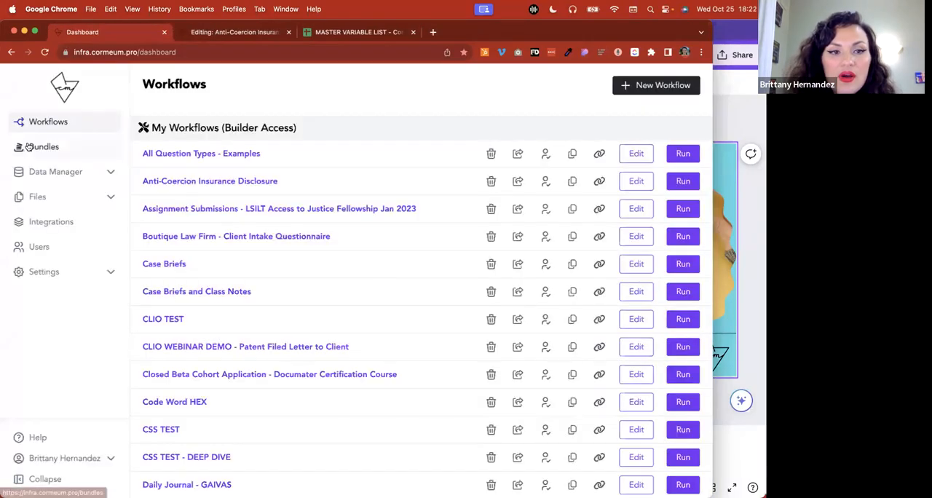
left_click(44, 172)
left_click(73, 196)
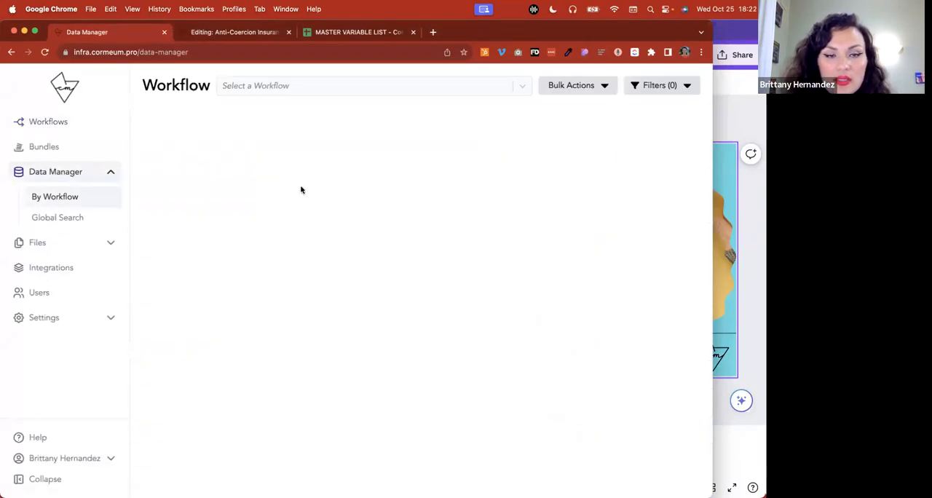
left_click(312, 86)
left_click(303, 106)
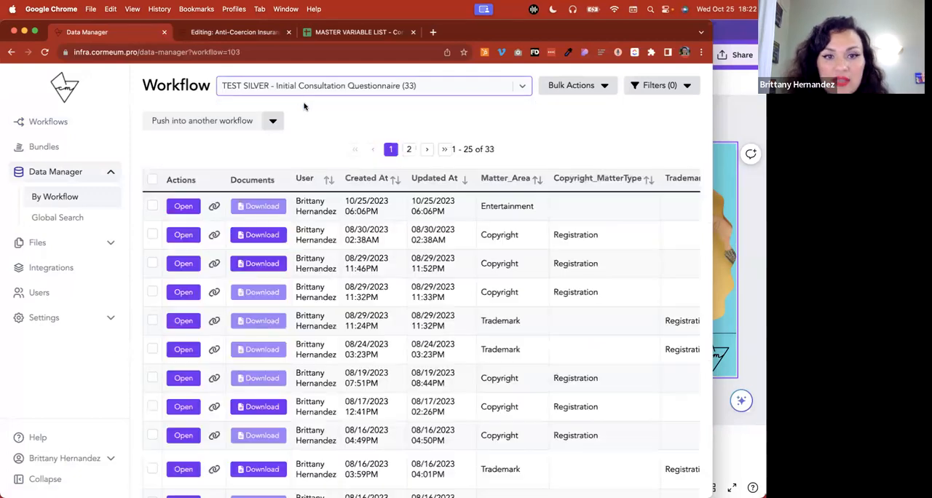
Look through the questionnaire's submissions and select the Trademark record created 08/16/2023 03:59PM
scroll(440, 340, "down", 5)
scroll(440, 340, "down", 1)
scroll(442, 353, "right", 10)
scroll(446, 356, "right", 15)
scroll(447, 356, "right", 10)
scroll(447, 356, "left", 10)
scroll(446, 356, "right", 15)
scroll(446, 356, "right", 20)
scroll(444, 356, "left", 20)
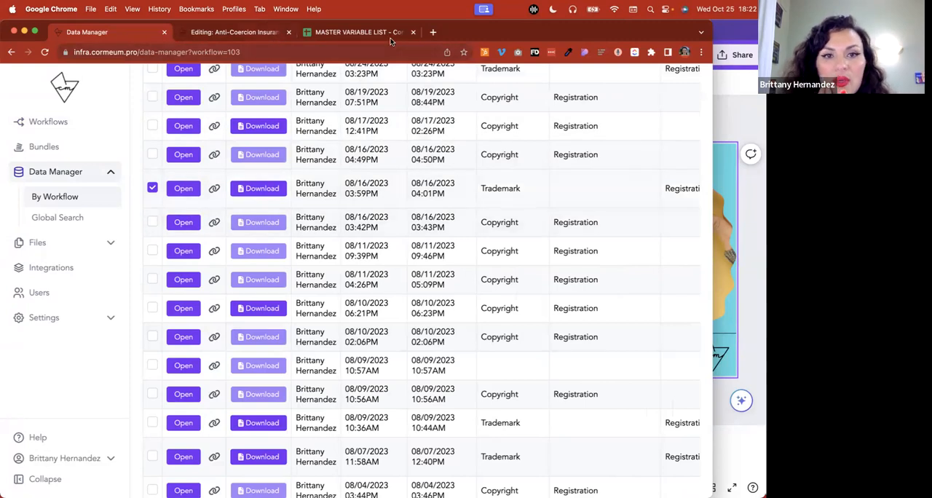
Find TEST SILVER - Initial Consultation Questionnaire on the dashboard in a new browser tab and open it for editing
left_click(433, 32)
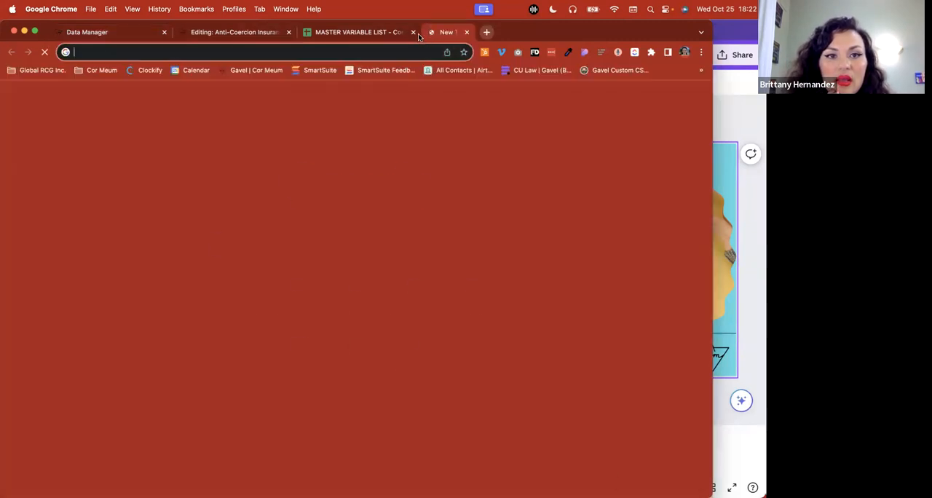
left_click(256, 71)
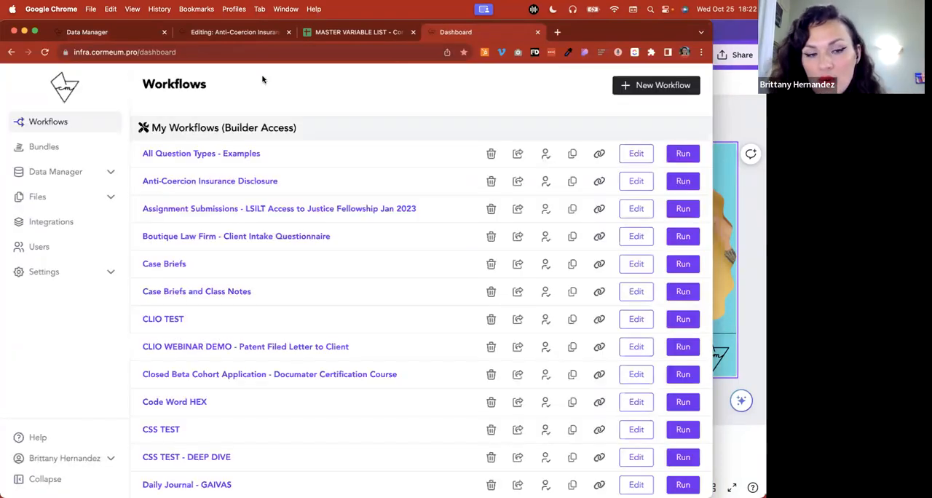
scroll(328, 320, "down", 4)
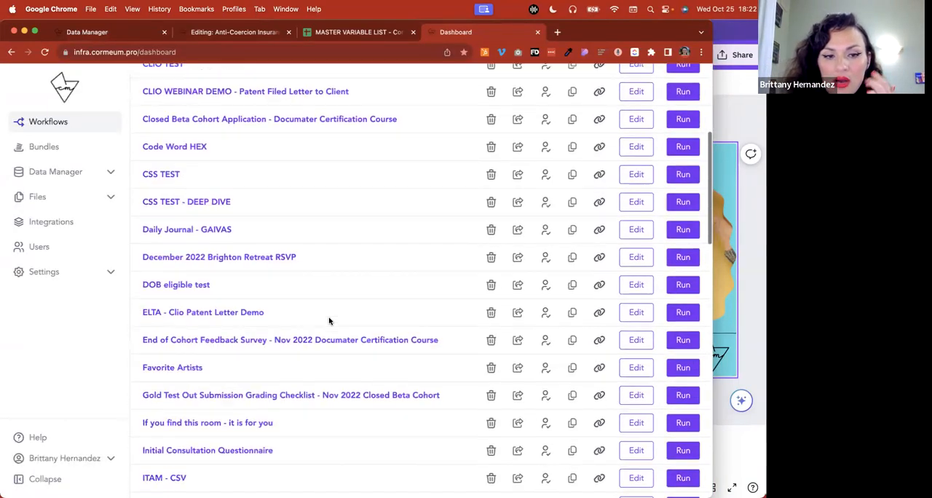
scroll(328, 321, "down", 10)
scroll(328, 320, "down", 1)
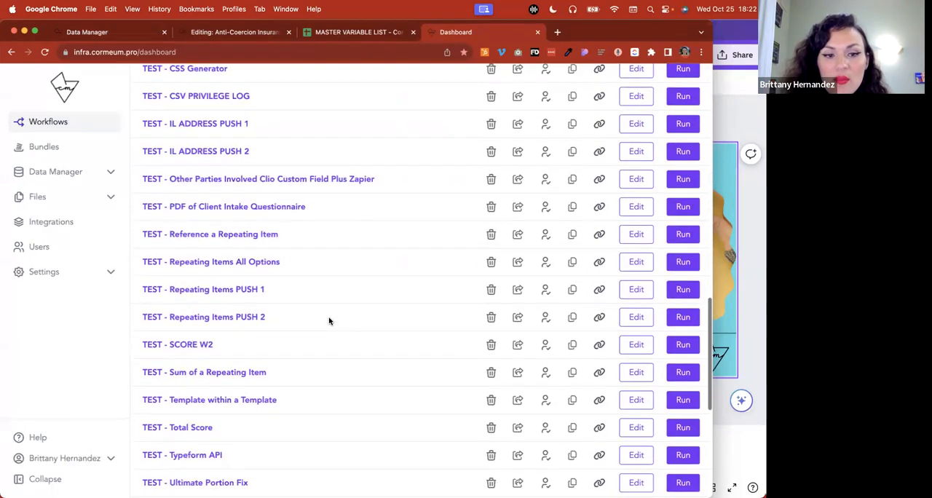
scroll(328, 320, "down", 2)
scroll(329, 320, "down", 1)
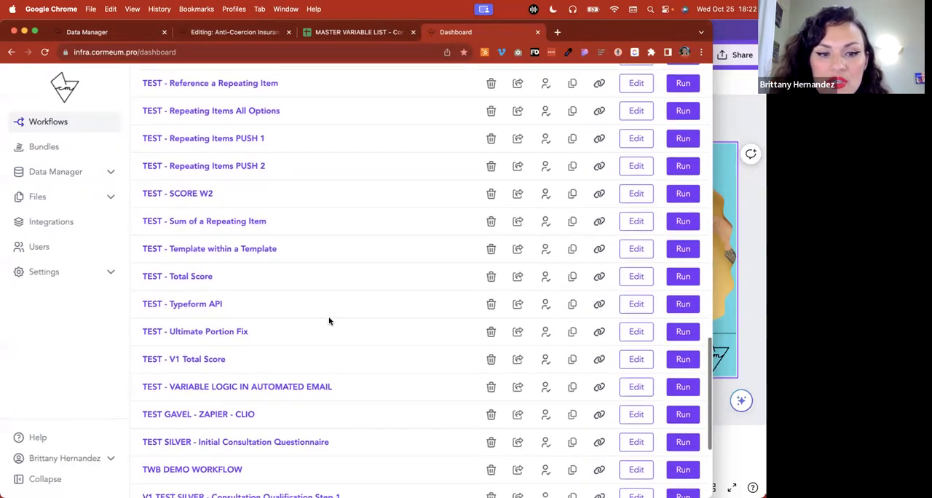
key("super+f")
type("silver")
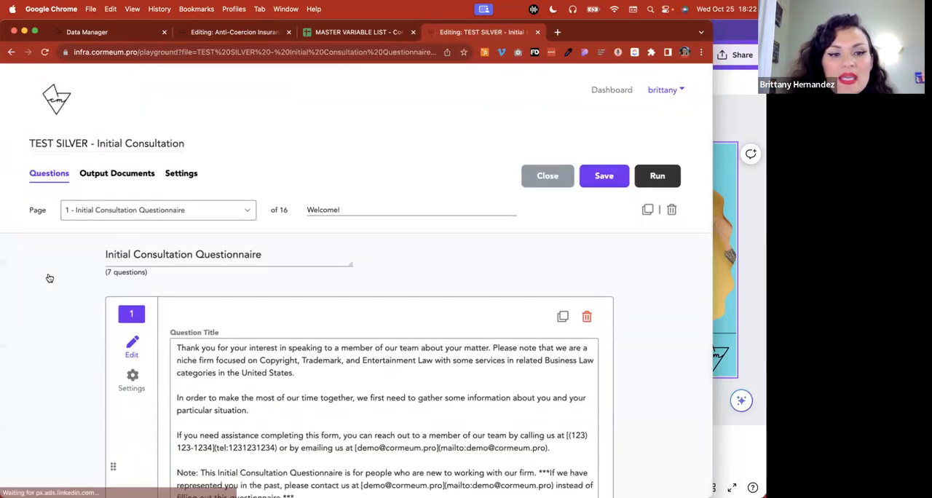
Open the first IL - Contact's Full Name Variations page, widen the browser window and copy the variable name Contact_FullNameFirstFullMiddleLast
scroll(64, 367, "down", 3)
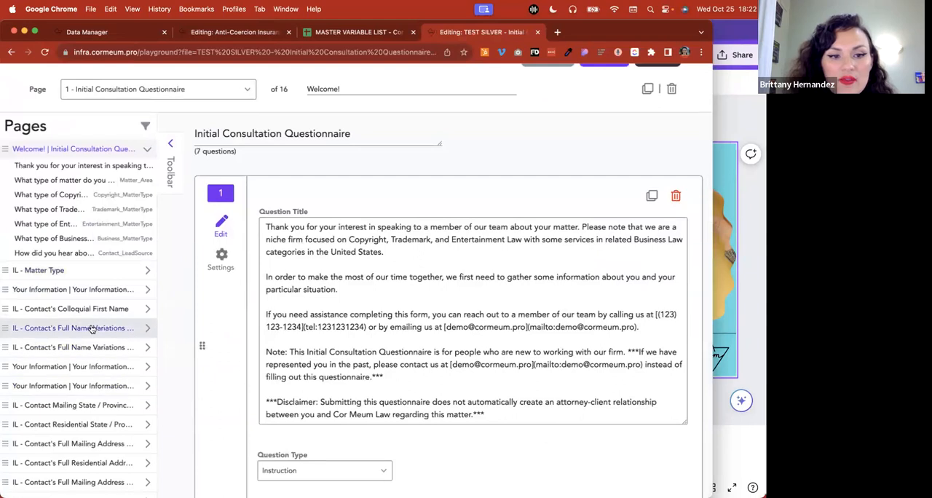
left_click(90, 327)
scroll(432, 394, "down", 3)
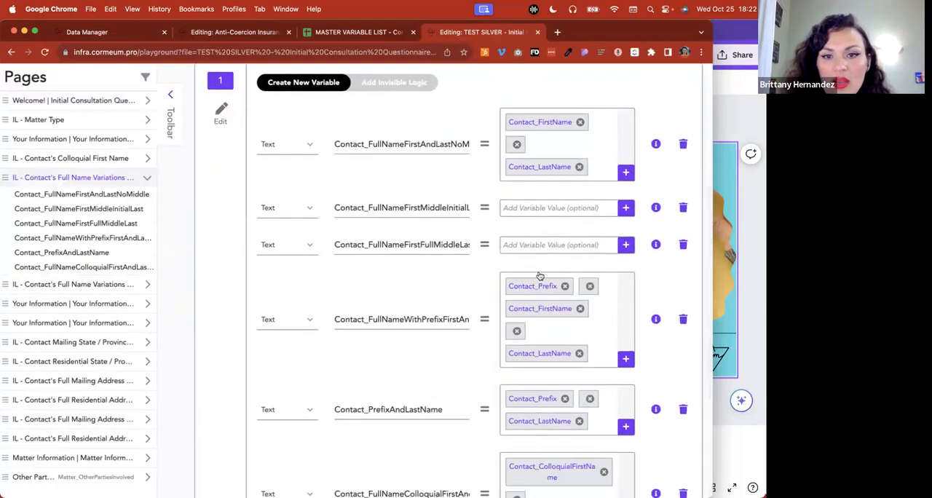
left_click_drag(713, 281, 765, 281)
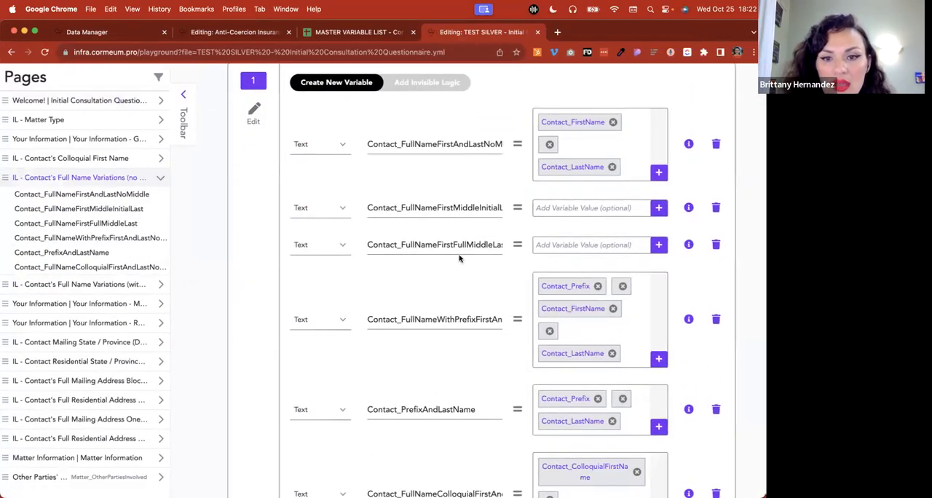
left_click(427, 245)
key("Right")
left_click(428, 268)
left_click(446, 247)
key("super+c")
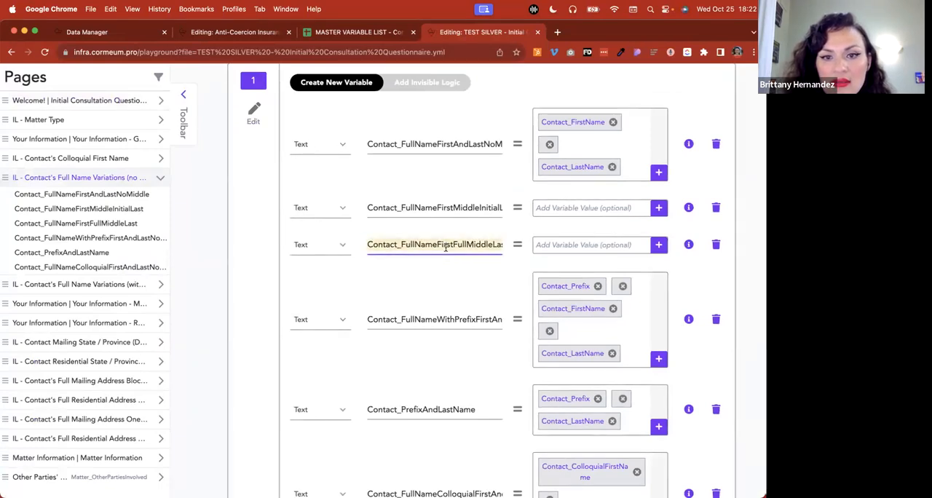
Complete the borrower name default value as ${Contact_FullNameFirstFullMiddleLast} in the Anti-Coercion workflow and save the workflow
left_click(217, 41)
key("super+v")
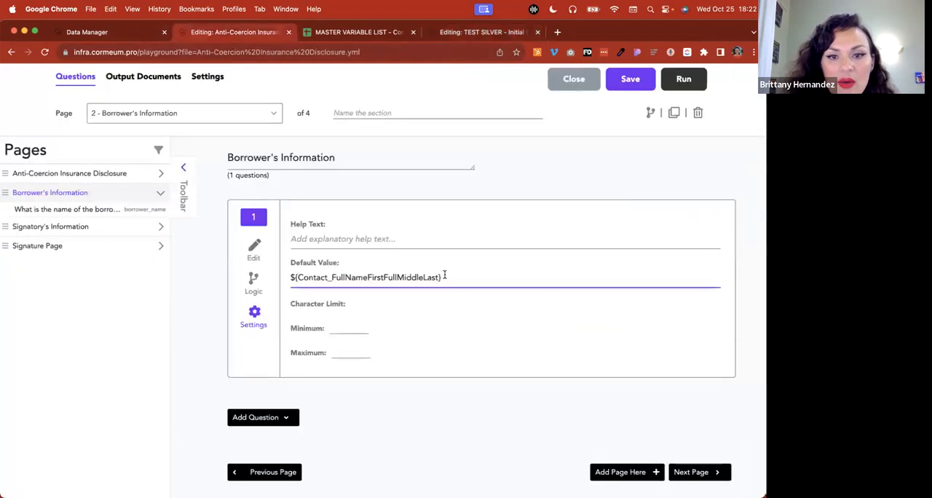
left_click(254, 250)
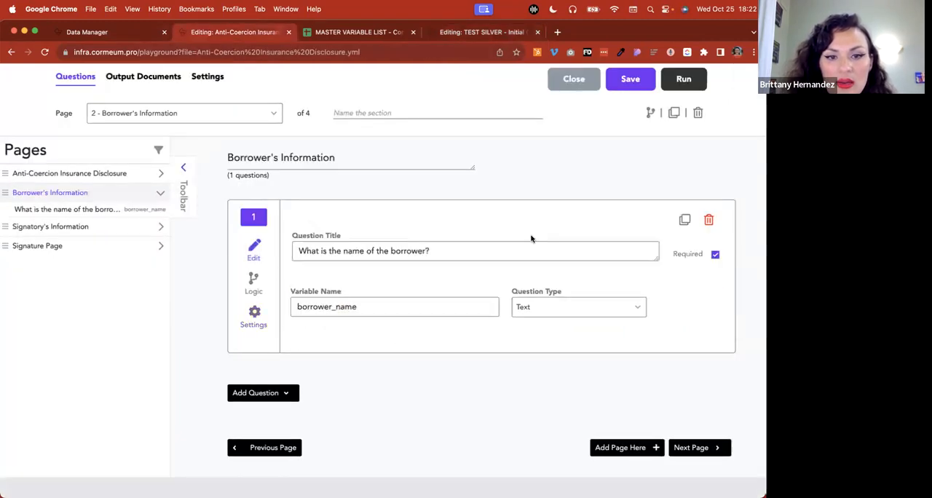
scroll(639, 212, "up", 2)
left_click(631, 180)
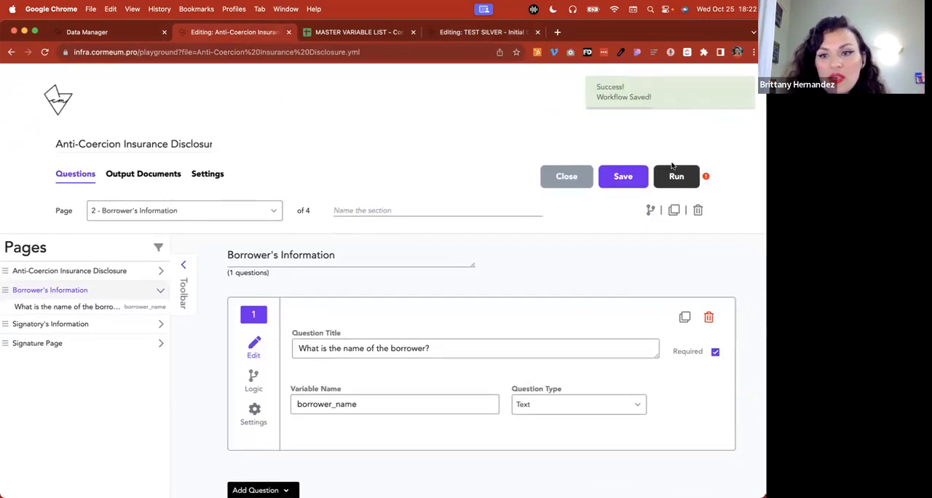
Review the saved workflow's warning details, dismiss them and run the Anti-Coercion Insurance Disclosure workflow
left_click(705, 176)
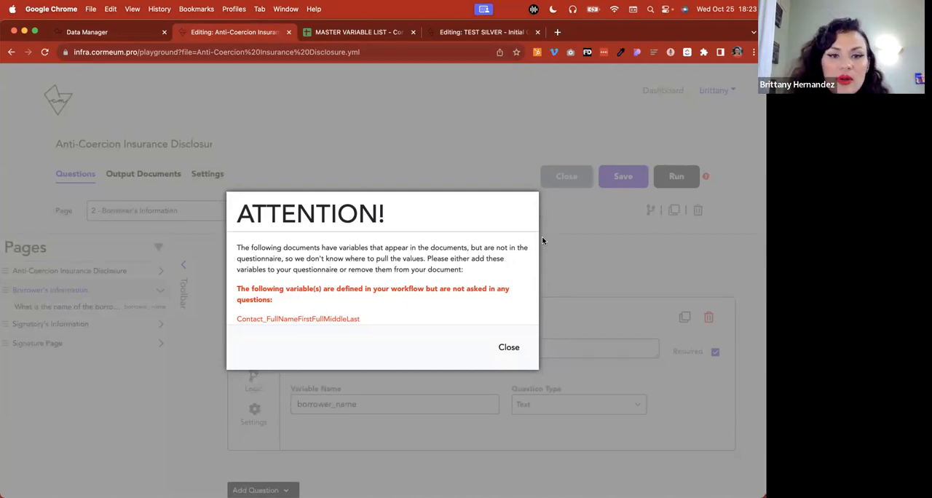
left_click(509, 349)
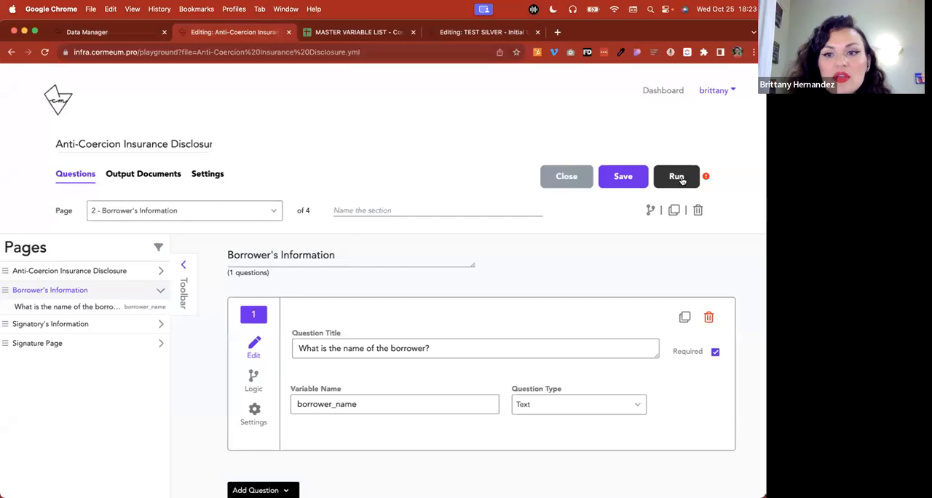
left_click(677, 176)
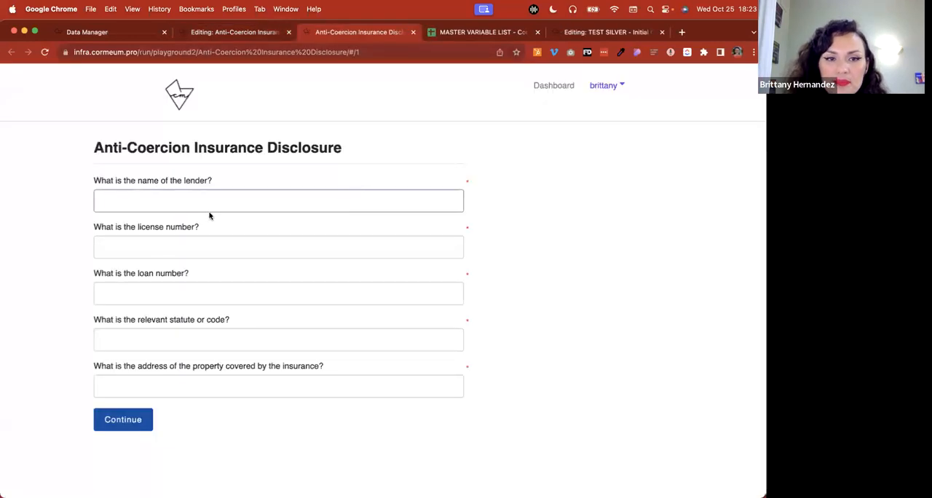
Answer the lender, license number, loan number, statute and property address questions with sample text and continue to the Borrower's Information page
type("tret")
left_click(169, 246)
type("232")
left_click(170, 292)
type("234")
left_click(168, 346)
type("sdfg")
left_click(173, 377)
type("sdgf")
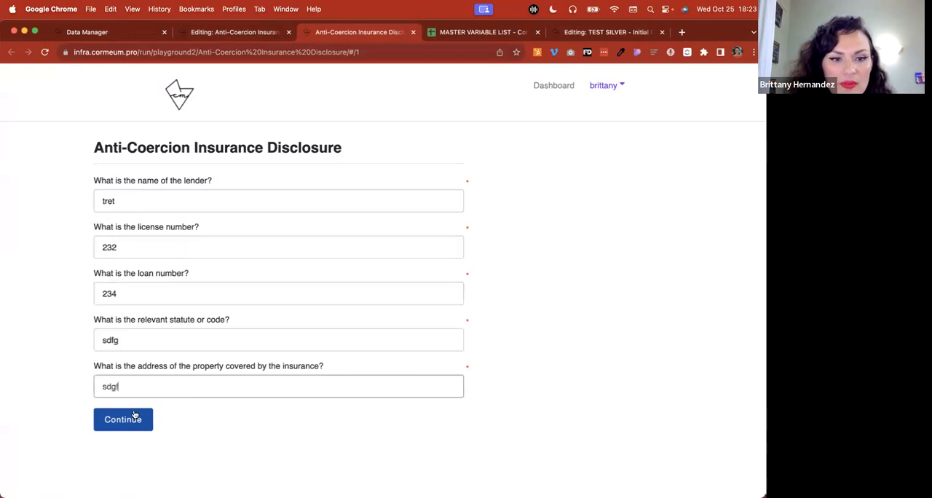
left_click(134, 415)
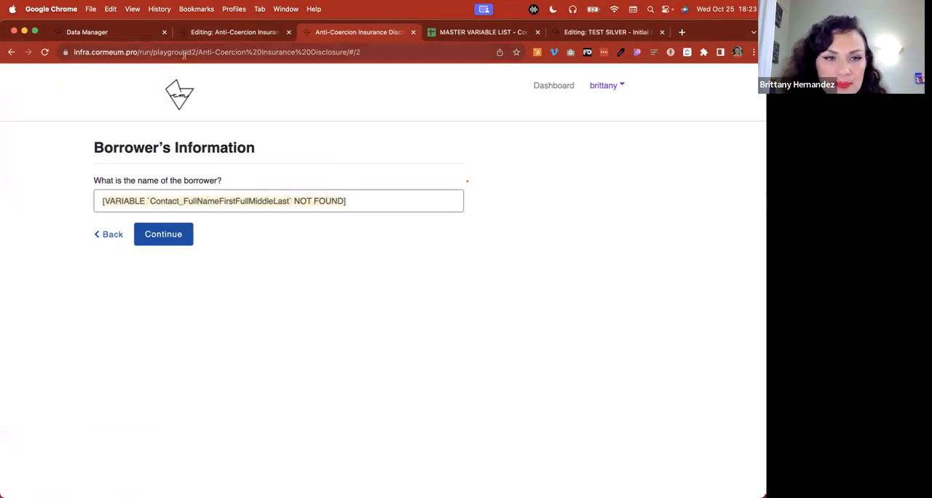
Push the selected TEST SILVER record from the Data Manager into the Anti-Coercion Insurance Disclosure workflow
left_click(86, 33)
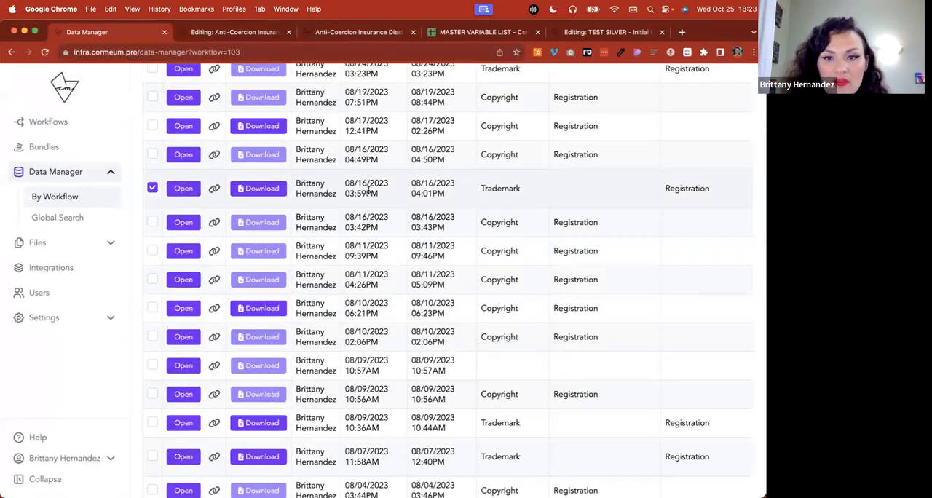
scroll(371, 226, "up", 5)
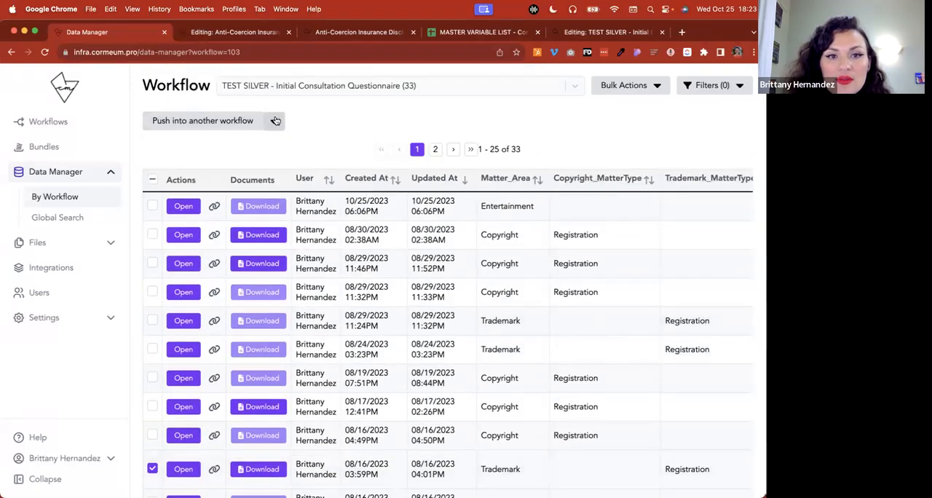
left_click(274, 119)
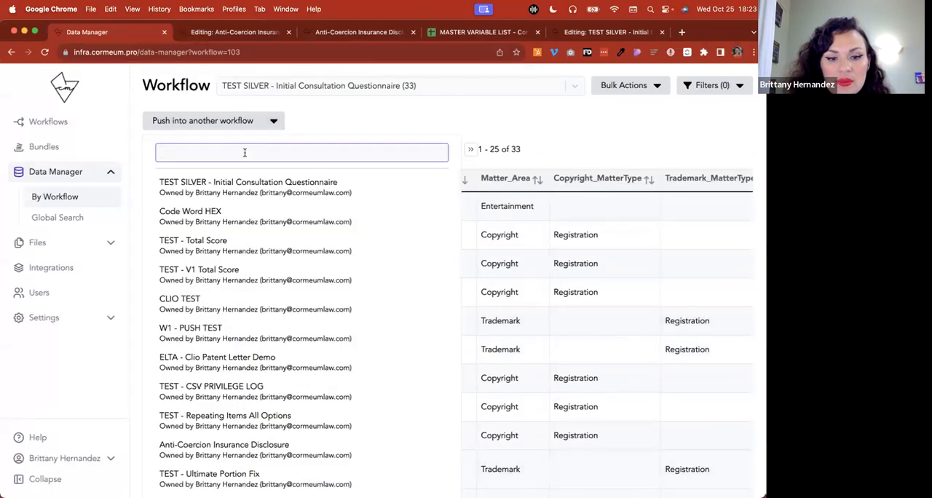
type("silver")
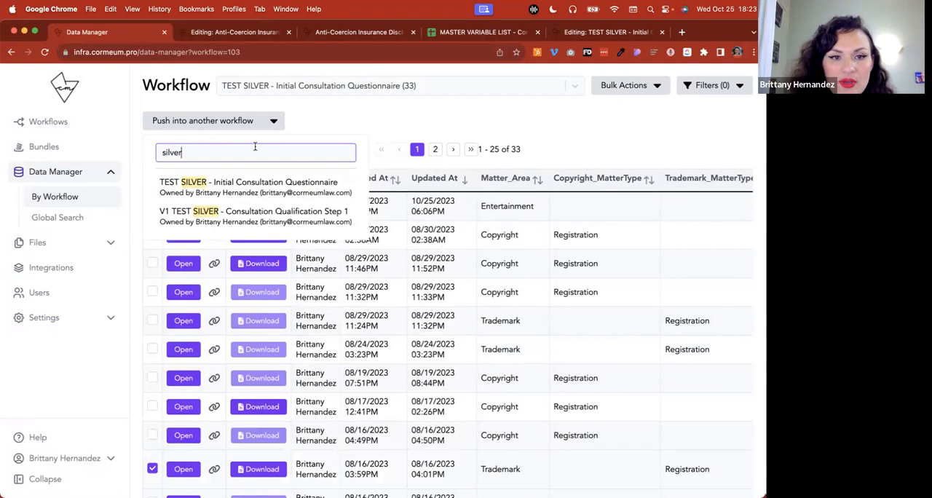
key("BackSpace")
key("BackSpace")
key("BackSpace")
key("BackSpace")
key("BackSpace")
key("BackSpace")
type("anit")
key("BackSpace")
key("BackSpace")
type("ti")
left_click(278, 182)
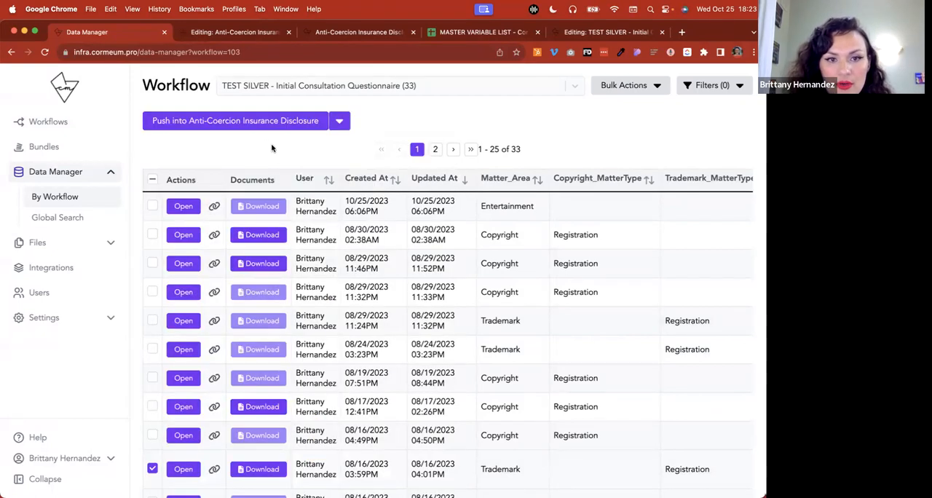
left_click(265, 127)
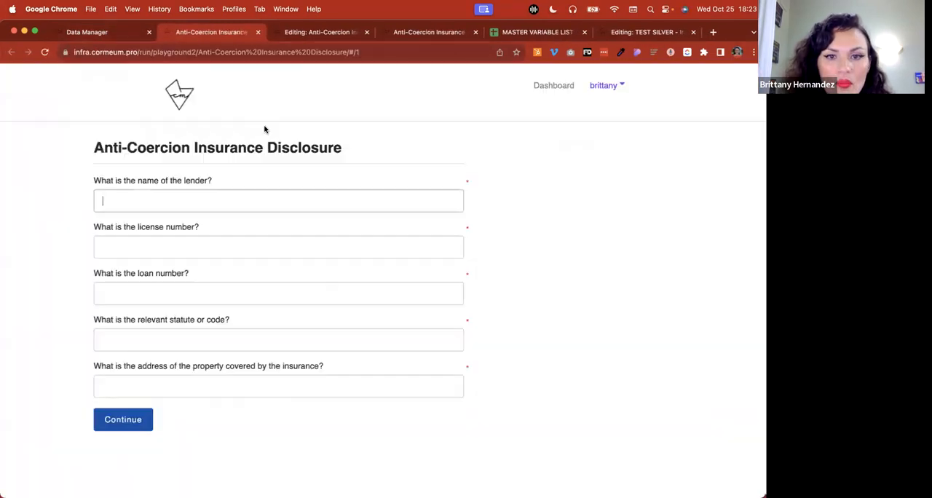
Fill the first page of the pushed Anti-Coercion run with sample answers and continue to its borrower name question
type("Tre")
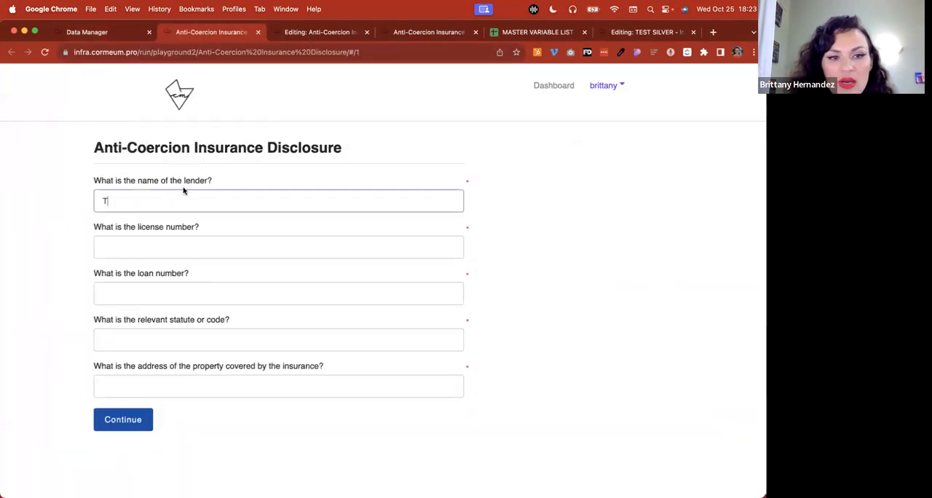
left_click(162, 237)
type("1")
left_click(147, 288)
type("123")
left_click(130, 338)
type("ergsdf")
left_click(111, 380)
type("dfg")
left_click(121, 422)
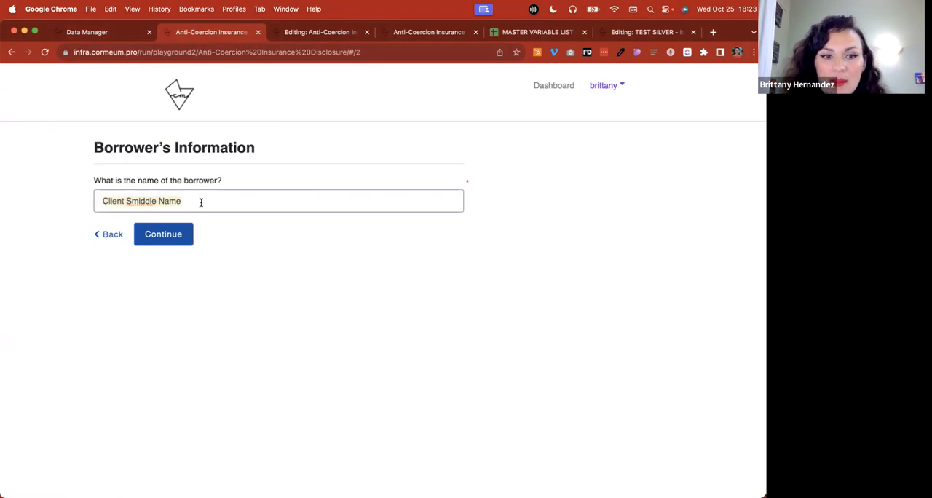
Review the TEST SILVER questionnaire records and their contact name columns in the Data Manager, and return to the pushed Anti-Coercion run
left_click(113, 34)
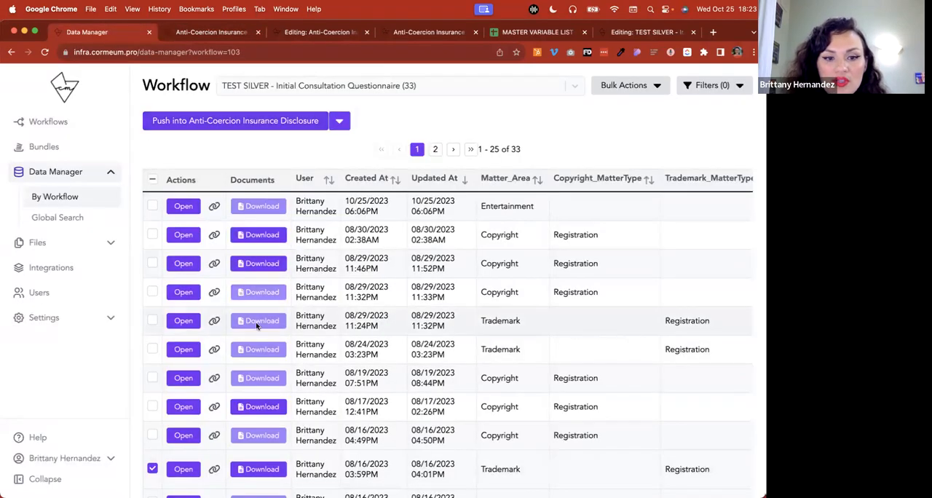
scroll(473, 356, "down", 3)
scroll(474, 356, "right", 10)
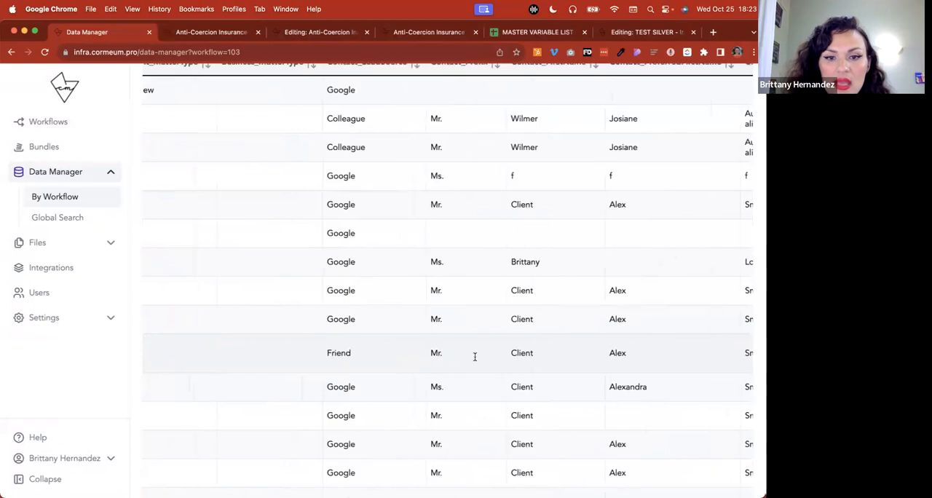
scroll(495, 358, "left", 10)
scroll(495, 359, "left", 5)
scroll(498, 357, "down", 5)
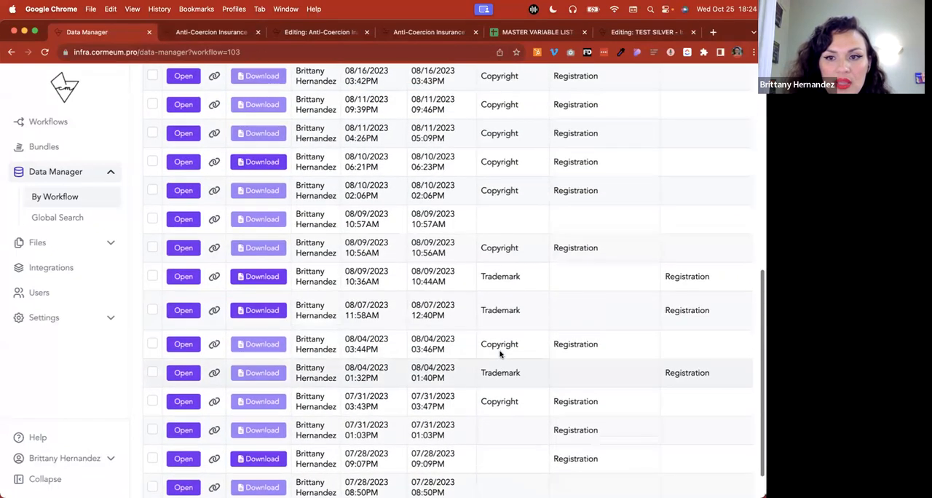
scroll(499, 354, "up", 2)
left_click(213, 32)
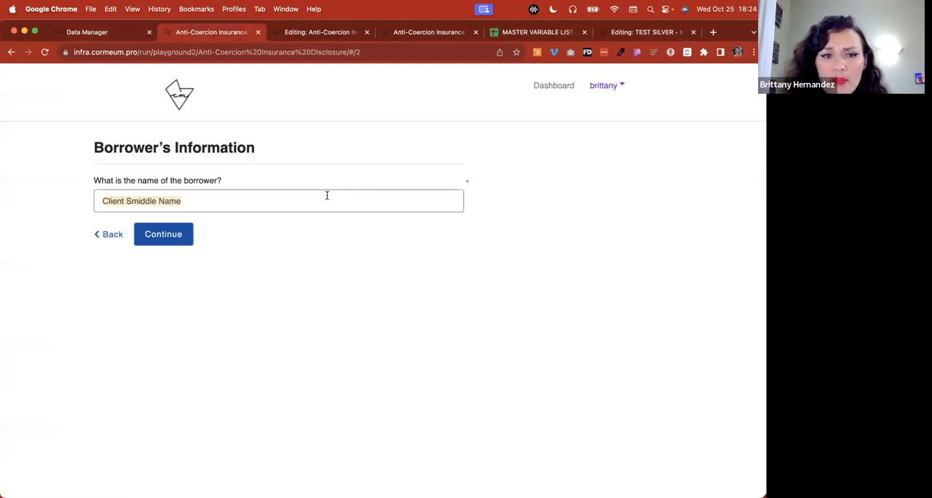
Copy the borrower_name variable name from the Borrower's Information page in the Anti-Coercion workflow editor
left_click(321, 32)
scroll(297, 291, "down", 2)
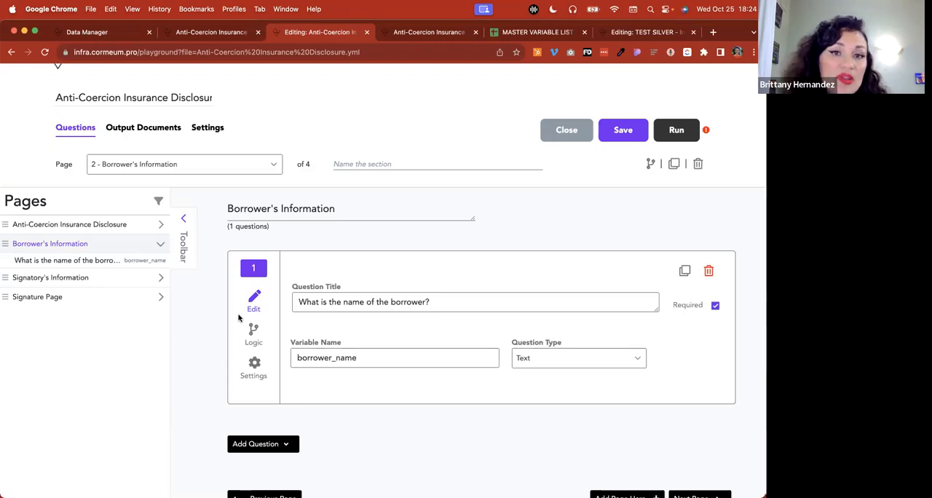
double_click(364, 358)
key("cmd+c")
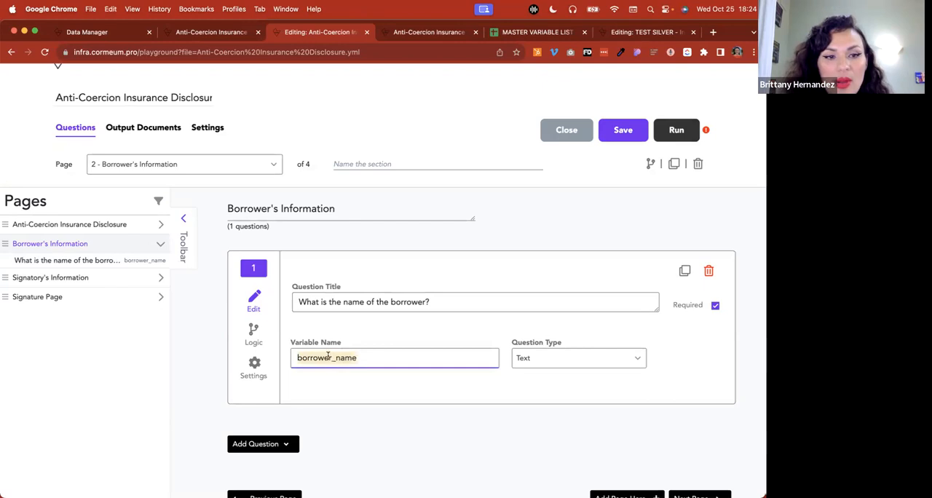
Set the default value of the signatory name question on the Signatory's Information page to ${borrower_name}
left_click(104, 277)
scroll(367, 357, "down", 5)
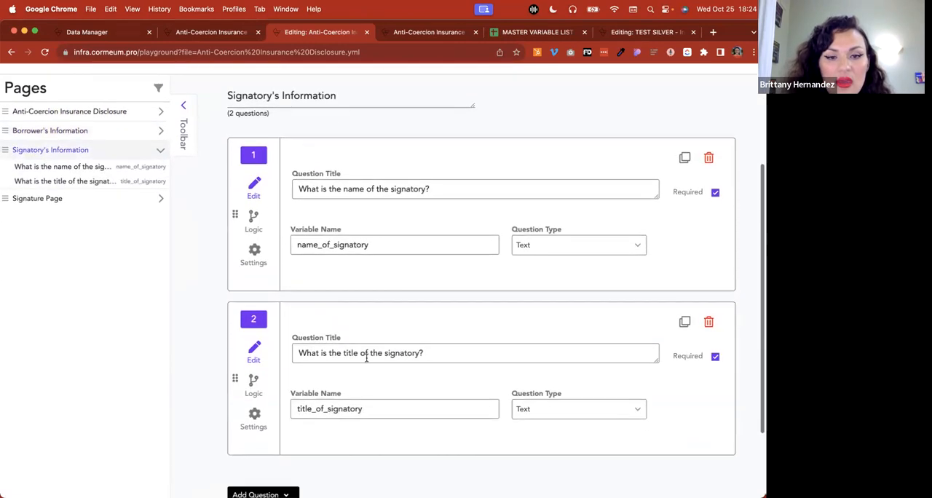
left_click(255, 251)
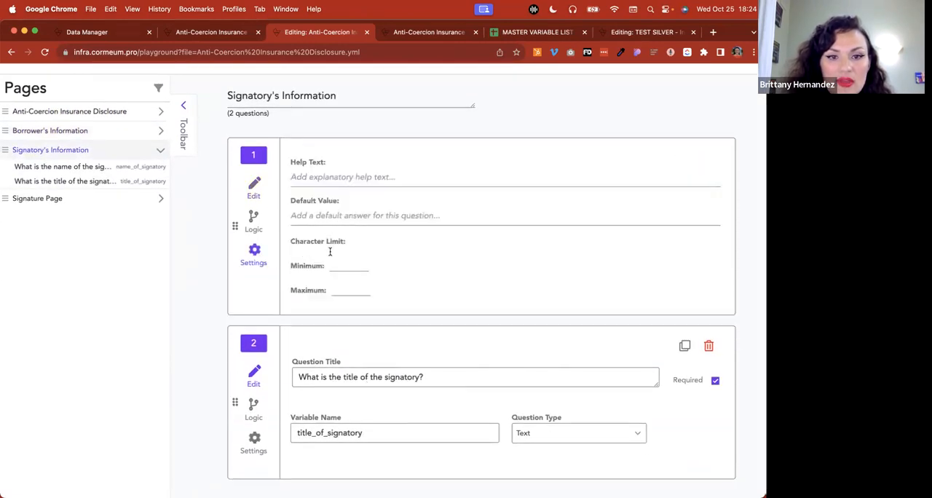
left_click(320, 222)
key("cmd+v")
left_click(291, 217)
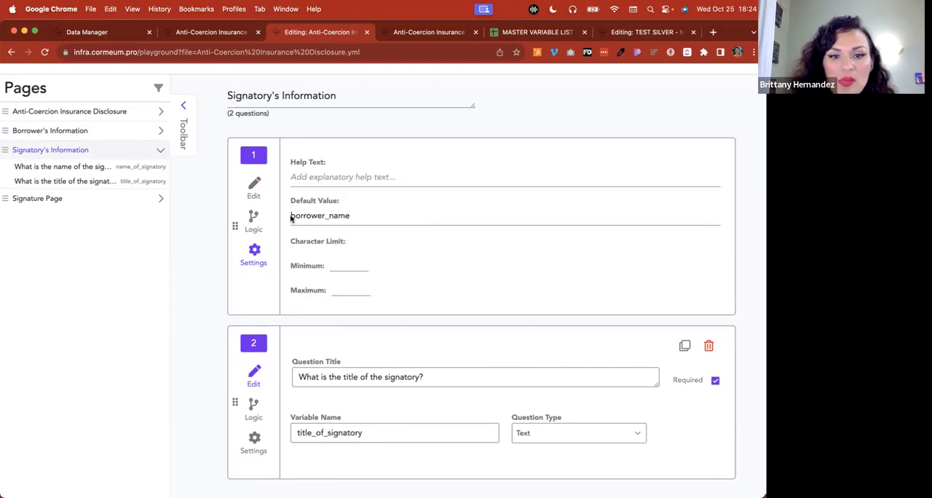
left_click(292, 216)
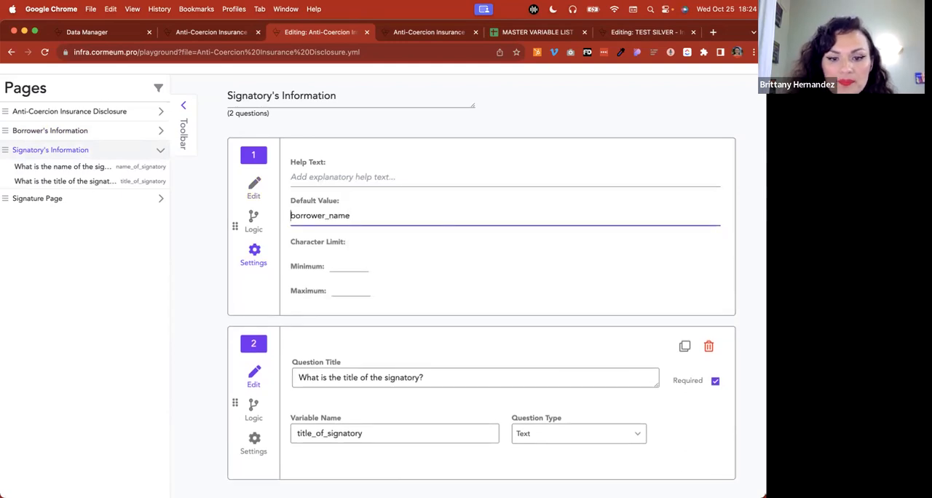
type("${")
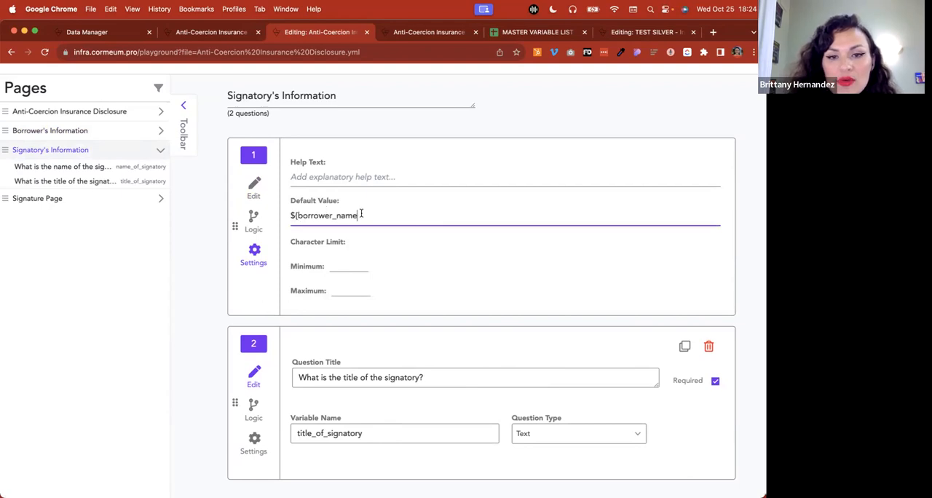
type("}")
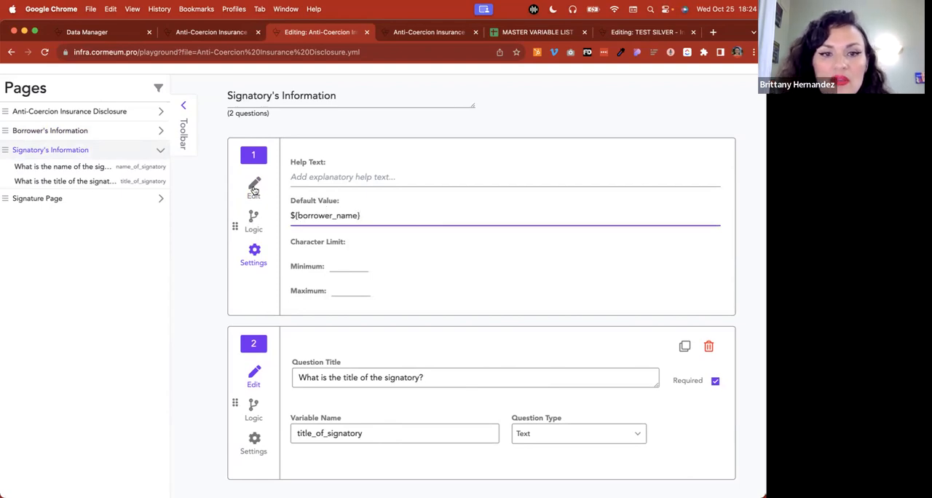
Return the signatory name question to its edit view, check its variable name and save the workflow
left_click(254, 190)
double_click(386, 248)
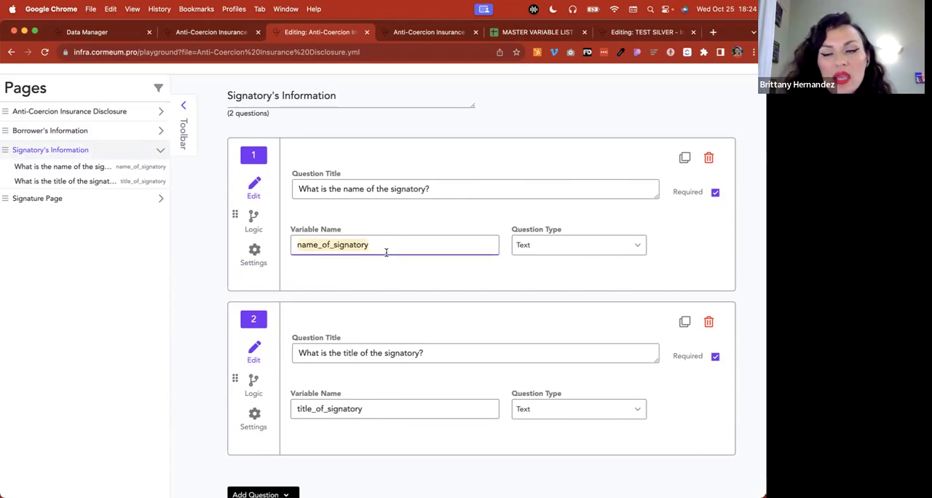
left_click(509, 135)
scroll(509, 136, "up", 4)
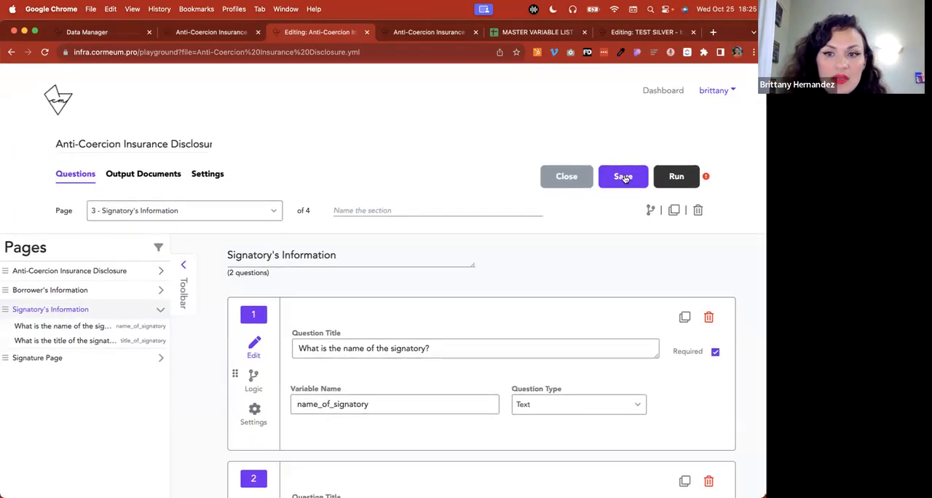
scroll(443, 284, "down", 5)
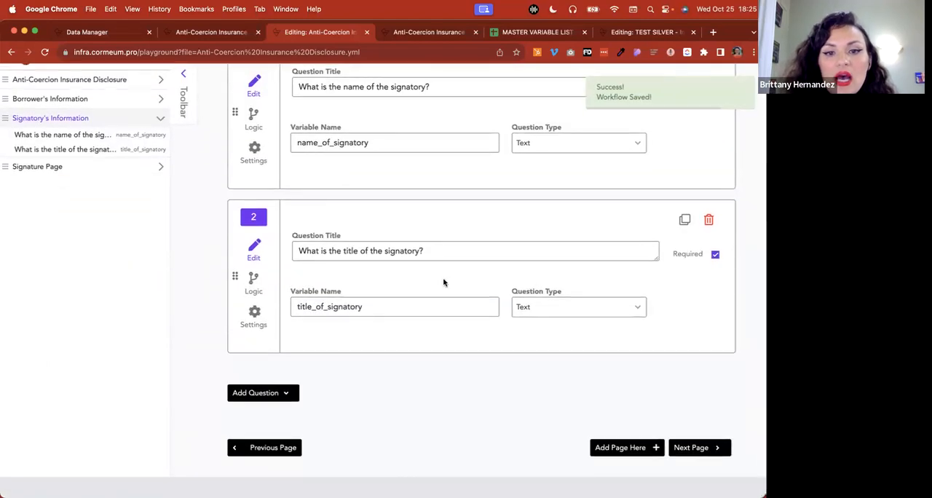
scroll(444, 282, "up", 5)
Continue the unpushed Anti-Coercion run to Signatory's Information to check the default signatory name, and close that run
left_click(671, 174)
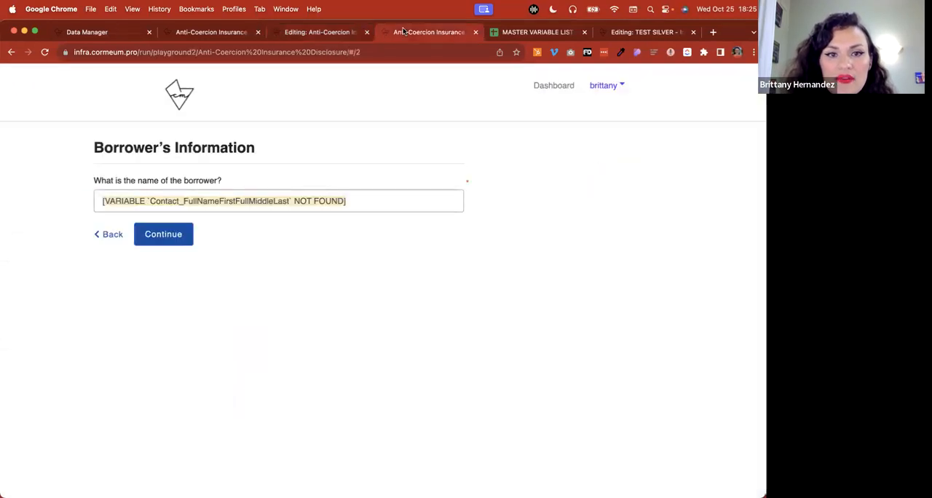
left_click(161, 232)
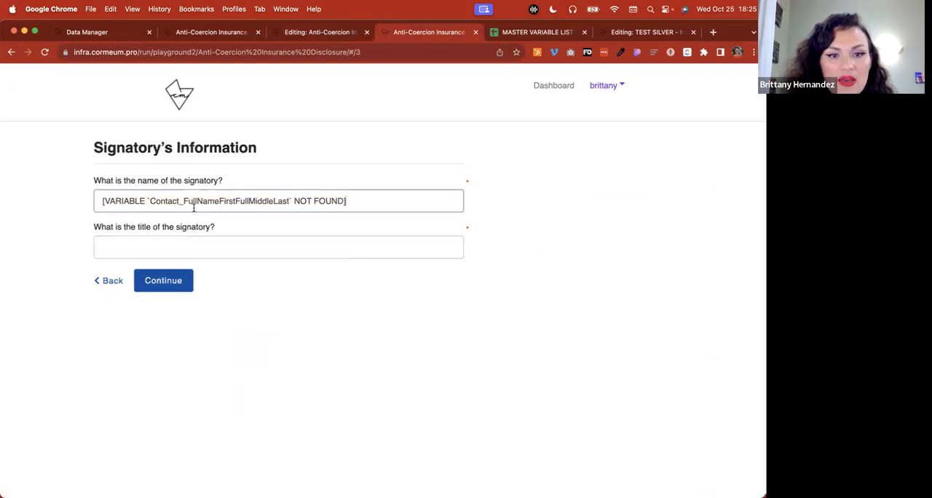
left_click(113, 281)
left_click(475, 32)
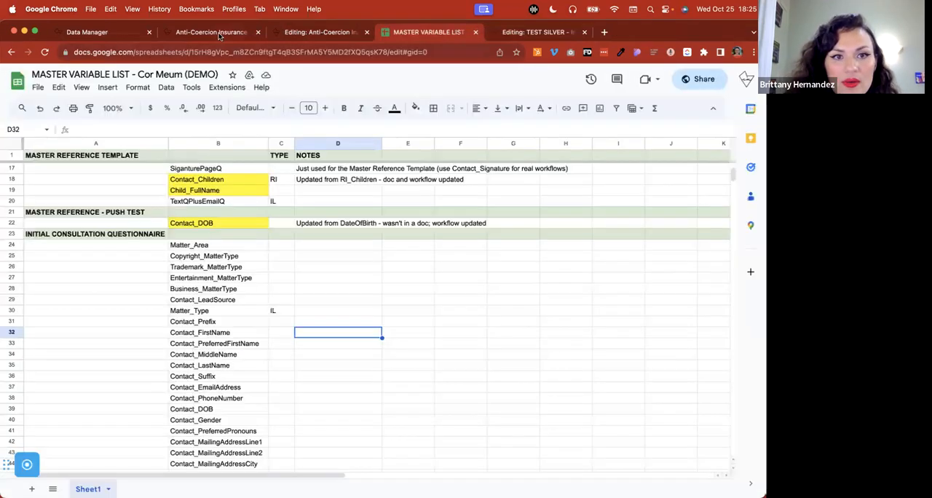
Continue the pushed Anti-Coercion run to Signatory's Information, check the prefilled signatory name and return to the workflow editor
left_click(220, 35)
left_click(163, 233)
left_click_drag(98, 180, 256, 185)
left_click(214, 199)
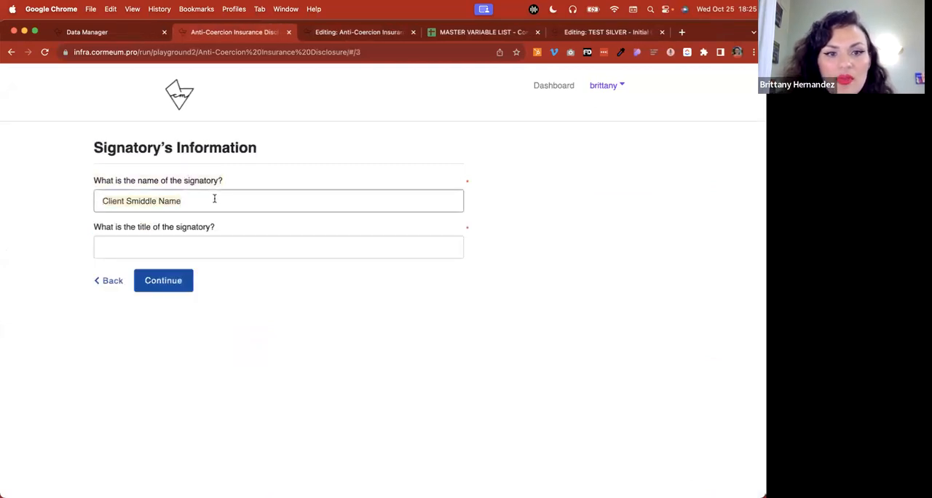
left_click(355, 32)
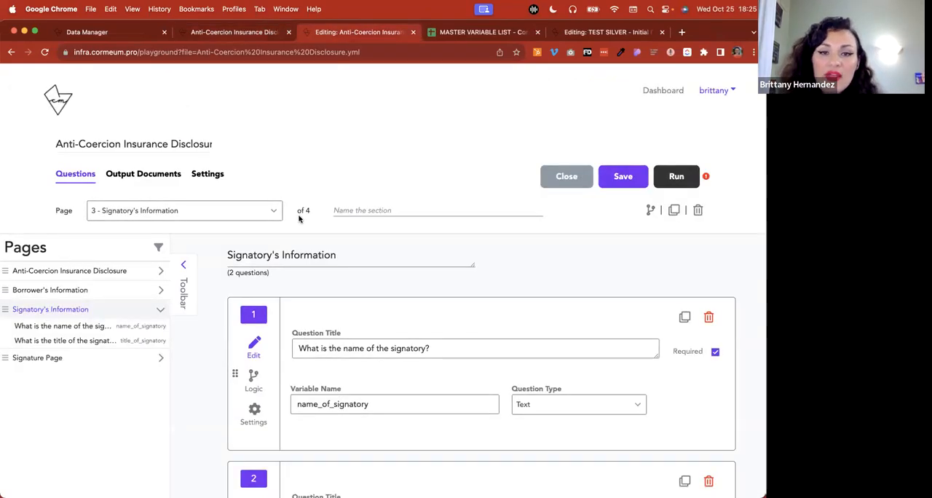
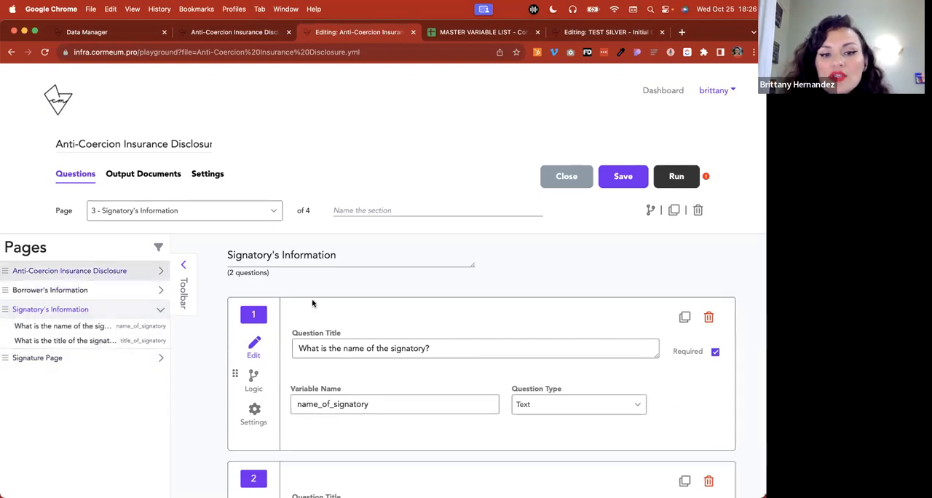
Clear the default value of the signatory name question and return it to its edit view
scroll(313, 303, "down", 5)
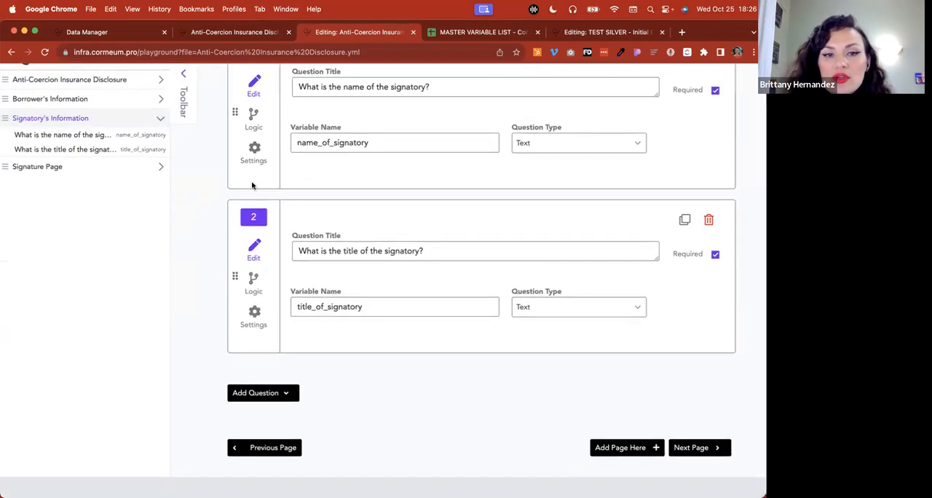
left_click(256, 162)
triple_click(357, 115)
key("BackSpace")
left_click(258, 95)
Clear the default value of the borrower name question on the Borrower's Information page and return it to edit view
left_click(94, 103)
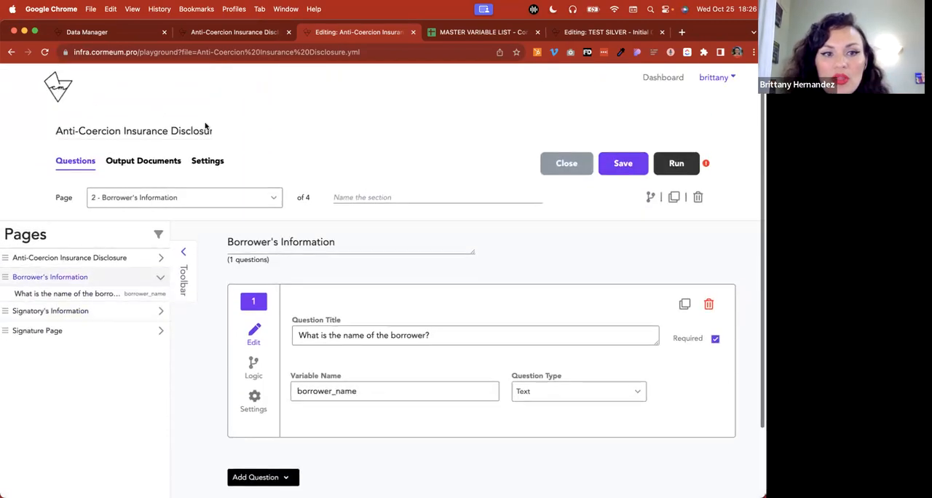
left_click(255, 393)
triple_click(339, 350)
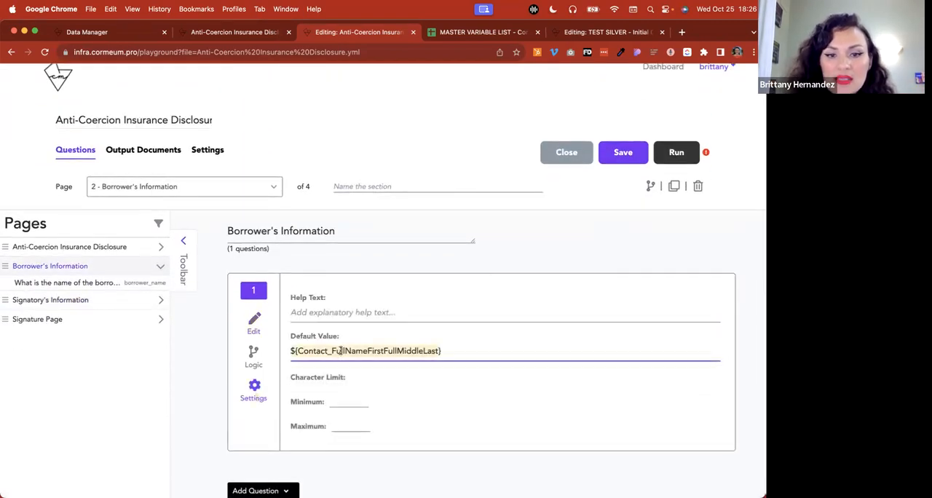
key("BackSpace")
left_click(255, 322)
Add a Single Select question below the borrower name question
scroll(263, 324, "down", 2)
left_click(263, 390)
scroll(326, 380, "down", 5)
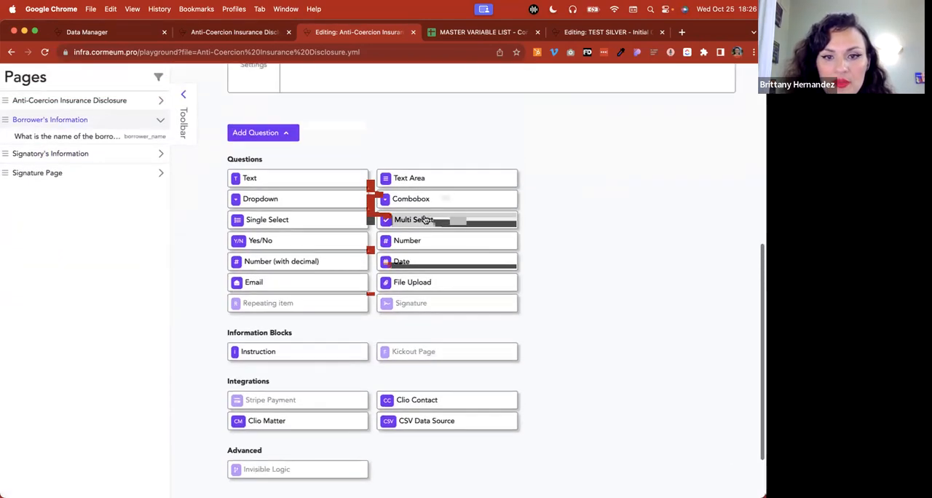
left_click(273, 216)
left_click(372, 250)
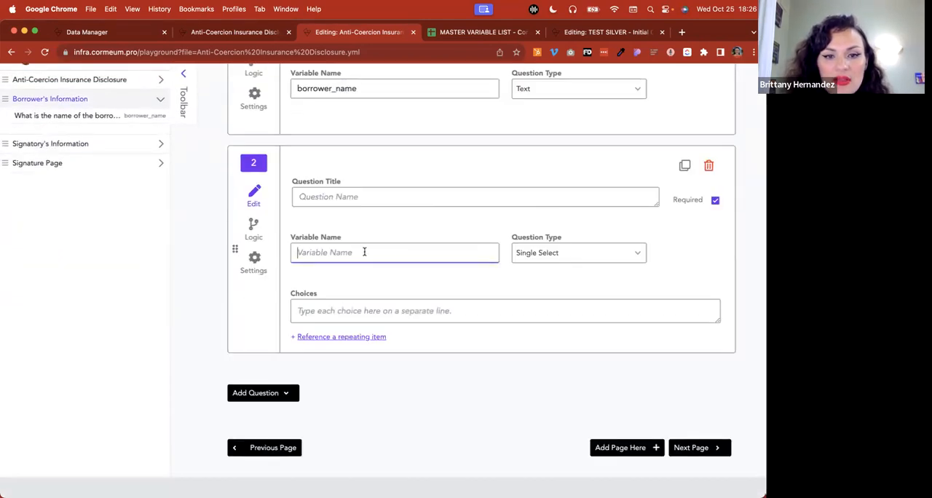
Fill in the new question with variable name fasdfg, title dsfg and the choices sdfg, dsfg and sdfg
type("fasdfg")
left_click(349, 198)
type("dsfg")
left_click(333, 309)
type("sdfg")
key("Return")
type("dsfg")
key("Return")
type("sdfg")
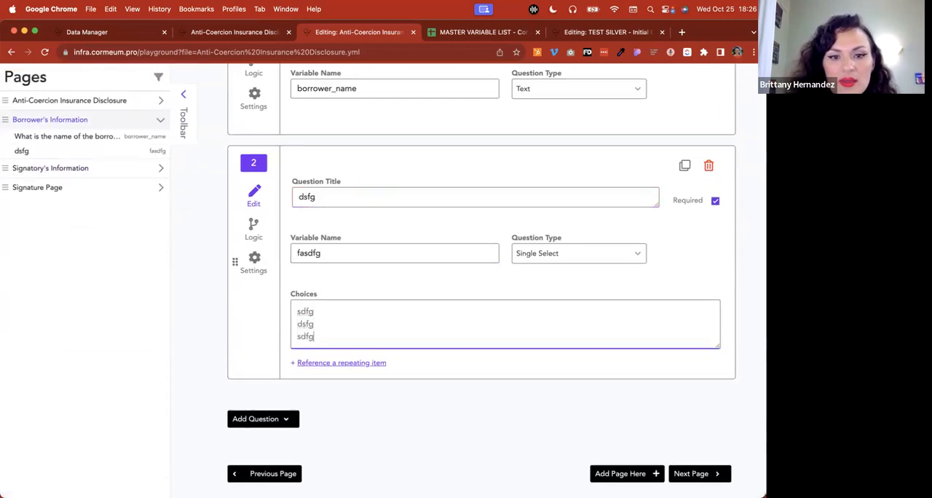
Examine which default values the single-select question offers, and return it to its edit view
left_click(247, 266)
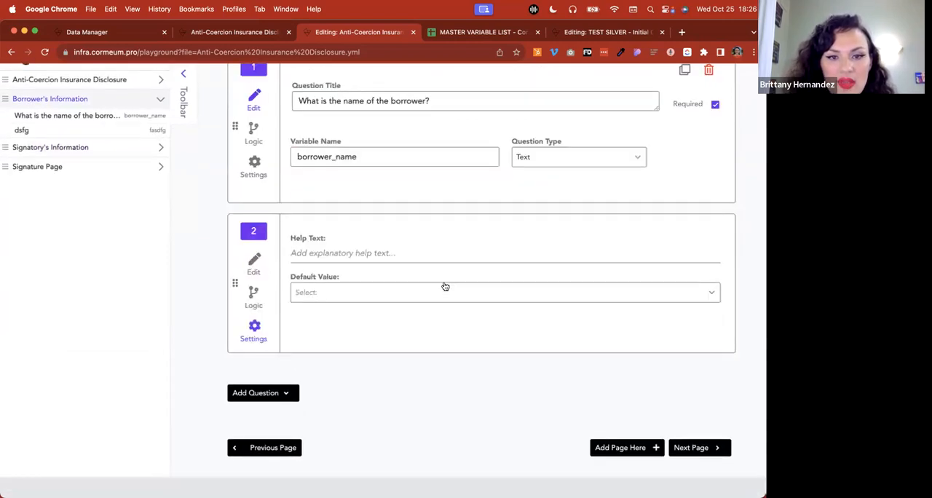
left_click(372, 294)
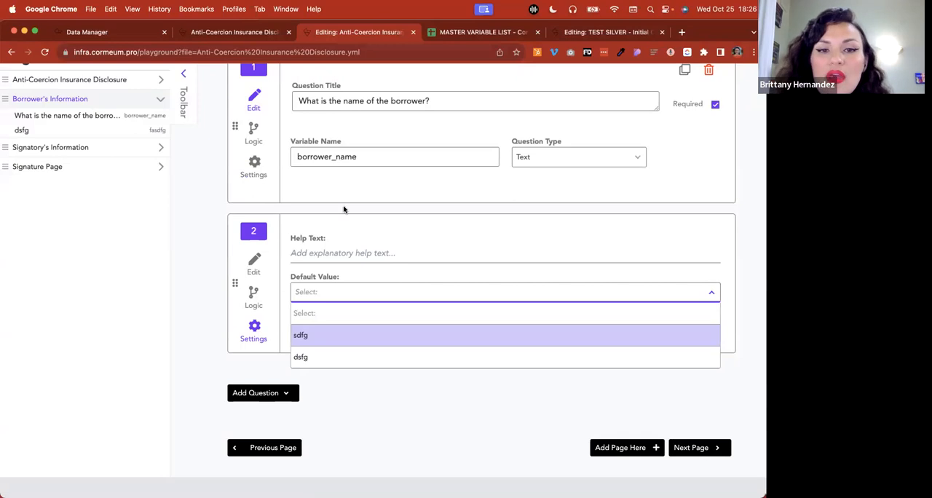
left_click(256, 262)
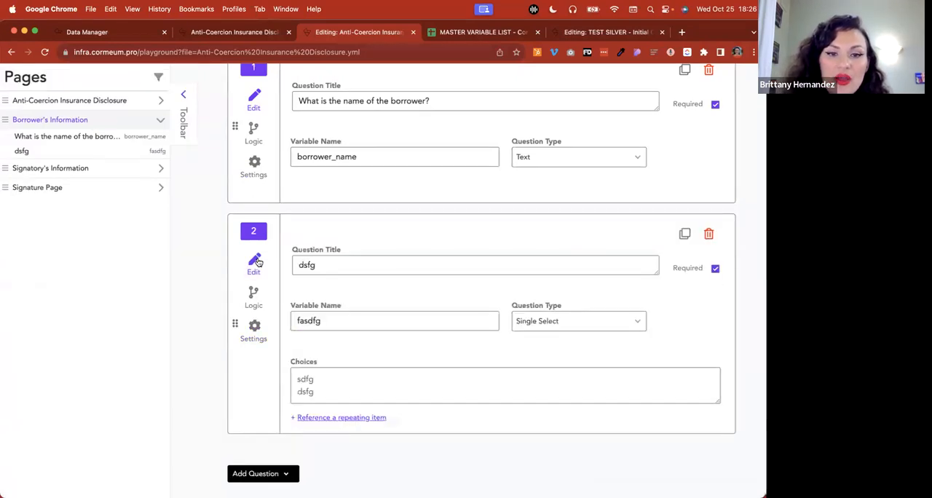
Delete the single-select question with variable fasdfg and save the workflow
left_click(708, 233)
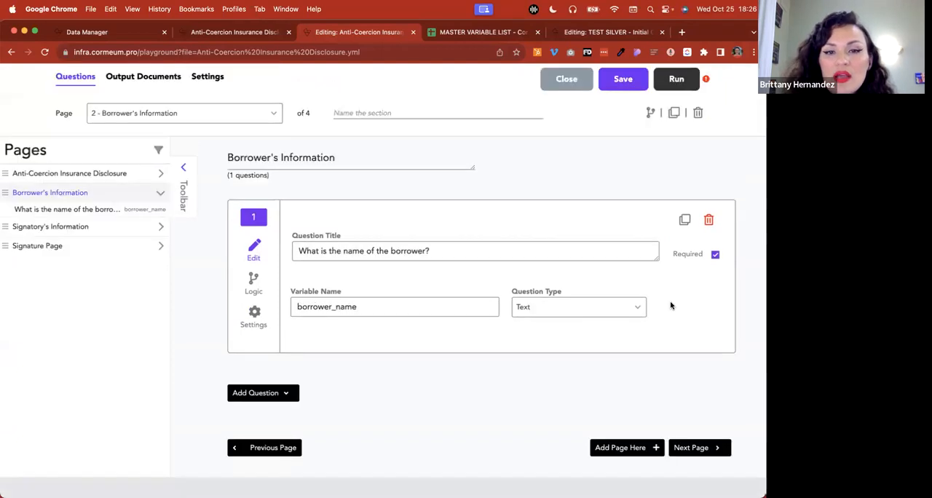
left_click(620, 180)
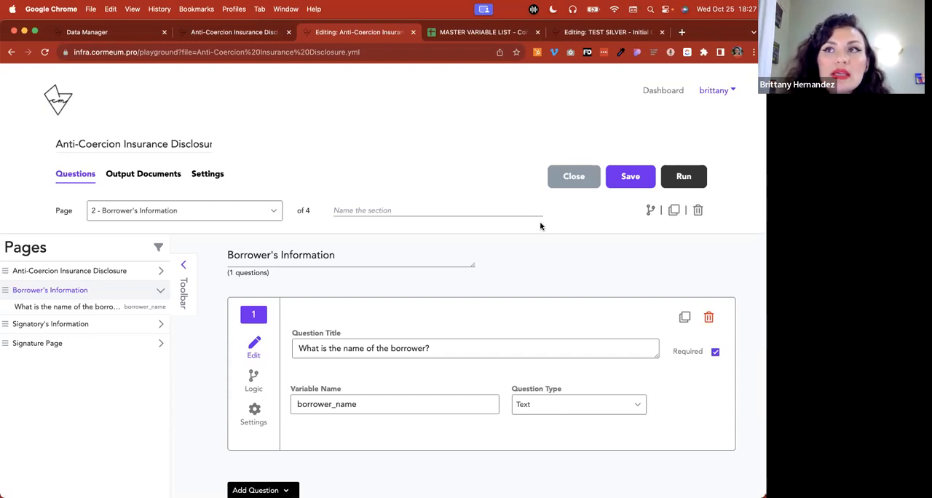
Add another Single Select question to the Borrower's Information page
scroll(540, 226, "down", 3)
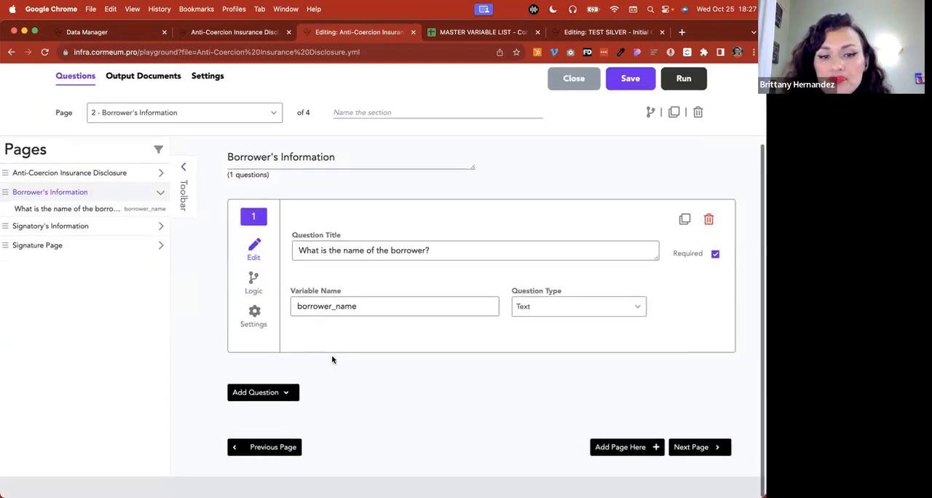
left_click(285, 389)
scroll(285, 390, "down", 2)
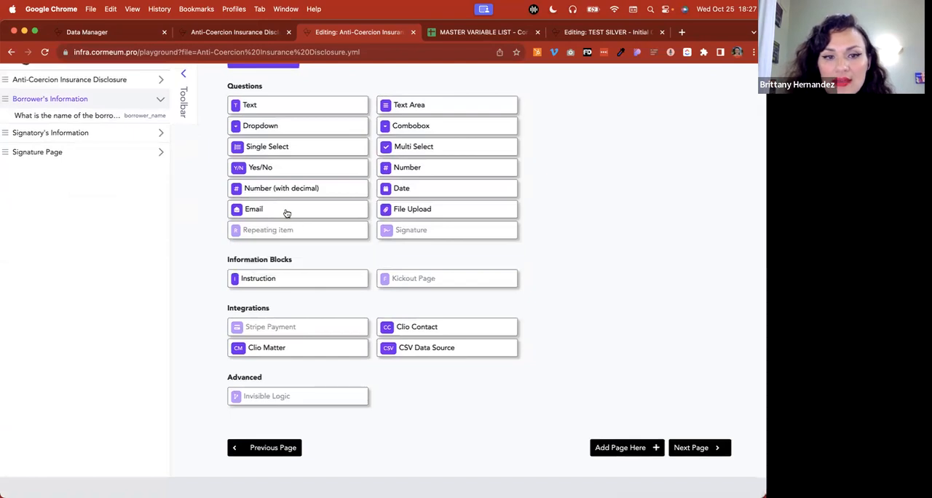
left_click(290, 147)
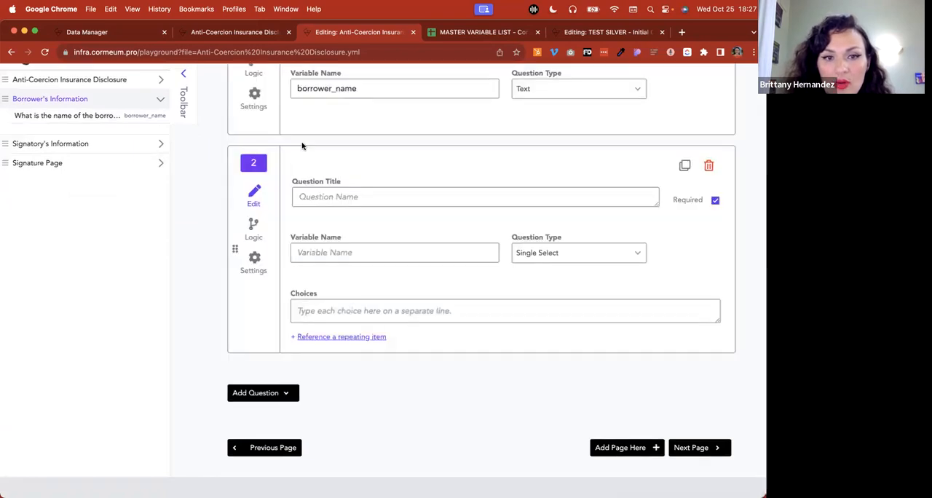
Give the second question the variable name fdg, the title dsfg and two choices, both sdfg
left_click(379, 247)
type("fdg")
left_click(357, 197)
type("dsfg")
left_click(319, 309)
type("sdfg")
key("Return")
type("sdfg")
Rename the single-select question's variable to Contact_Gender
left_click(361, 254)
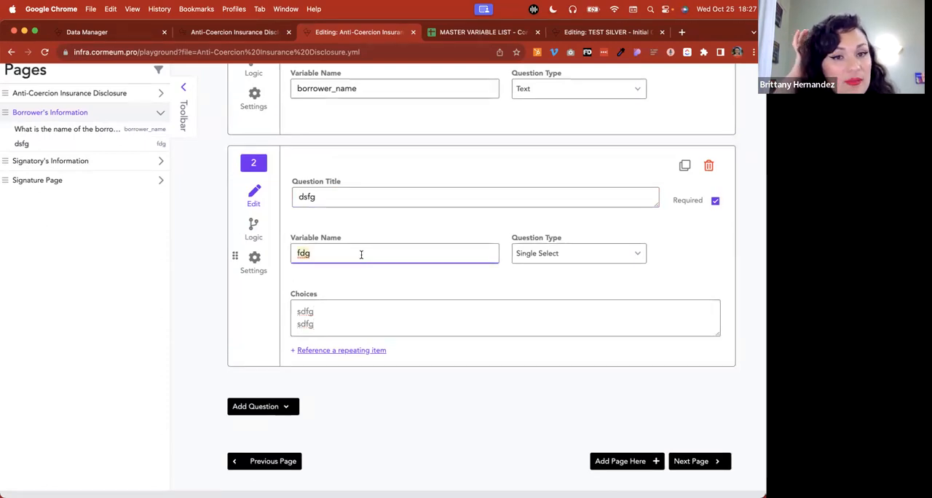
type("Citiz")
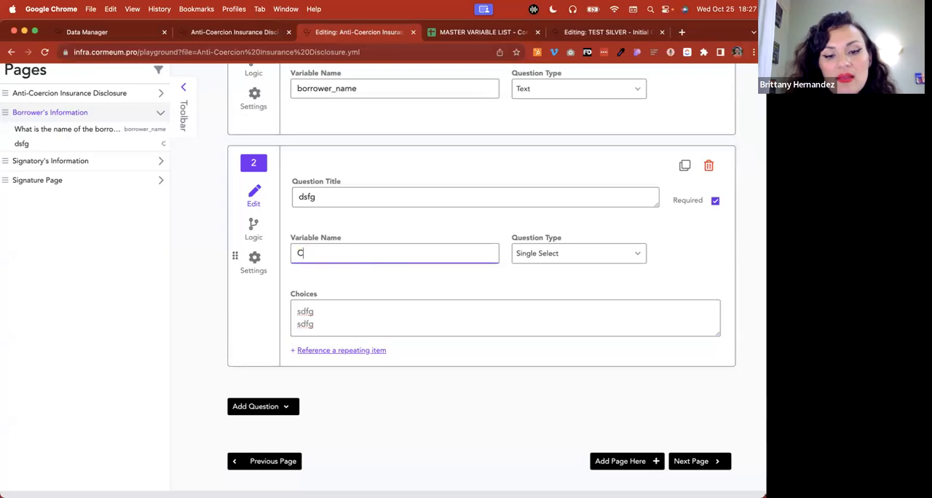
key("BackSpace")
key("BackSpace")
key("BackSpace")
type("ngre")
key("BackSpace")
key("BackSpace")
key("BackSpace")
type("tact_Gender")
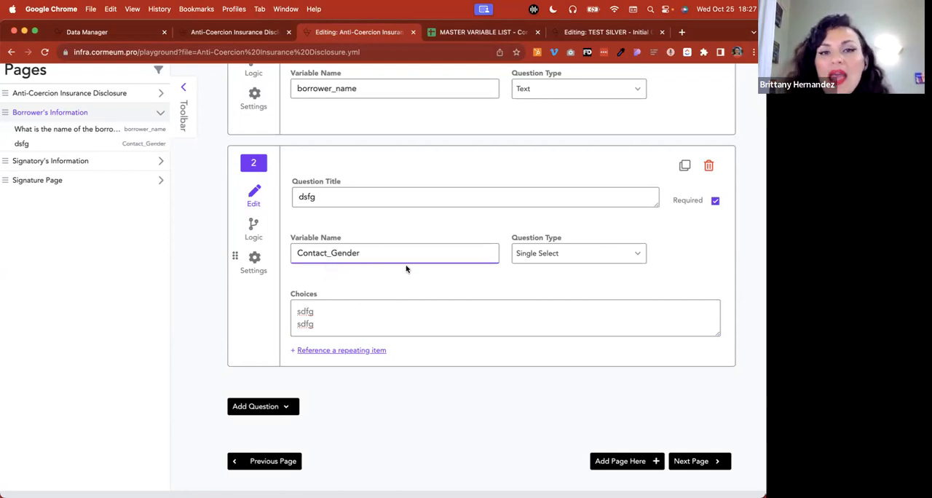
Compare the variable names of both questions, delete the Contact_Gender question and save the workflow
scroll(410, 270, "up", 5)
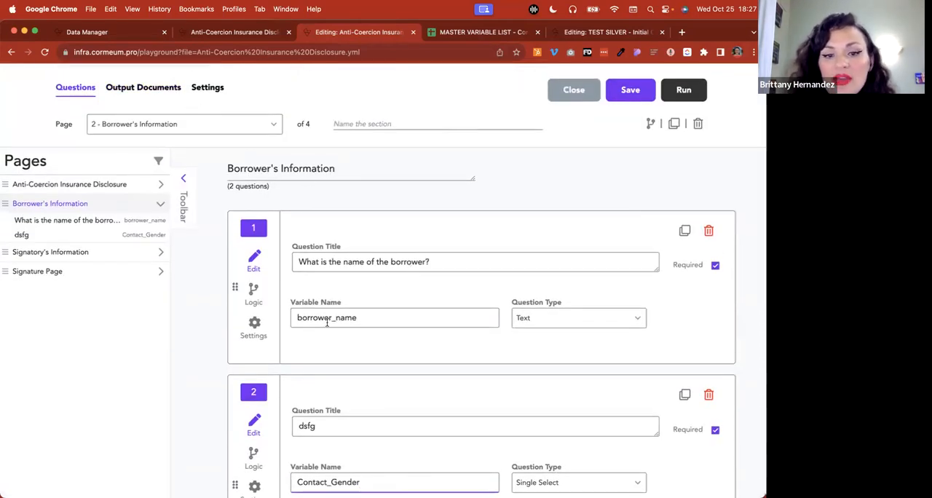
scroll(327, 322, "down", 3)
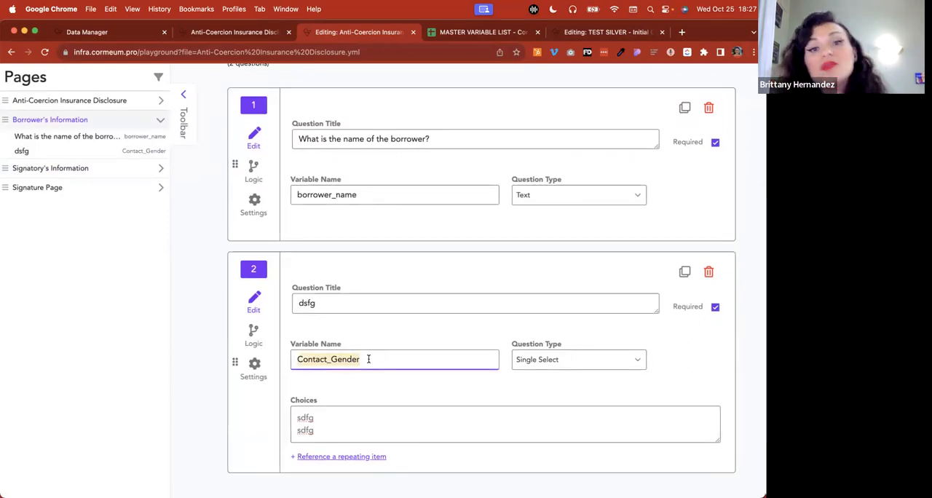
left_click(708, 271)
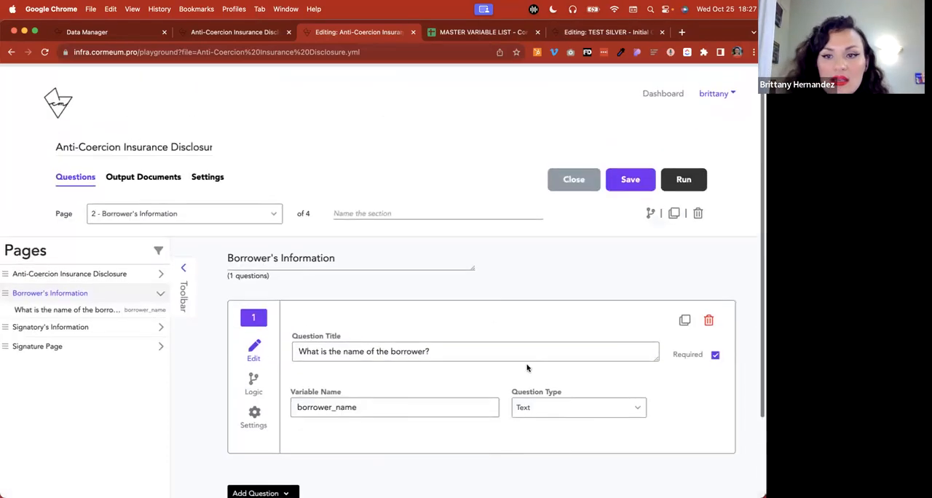
left_click(631, 179)
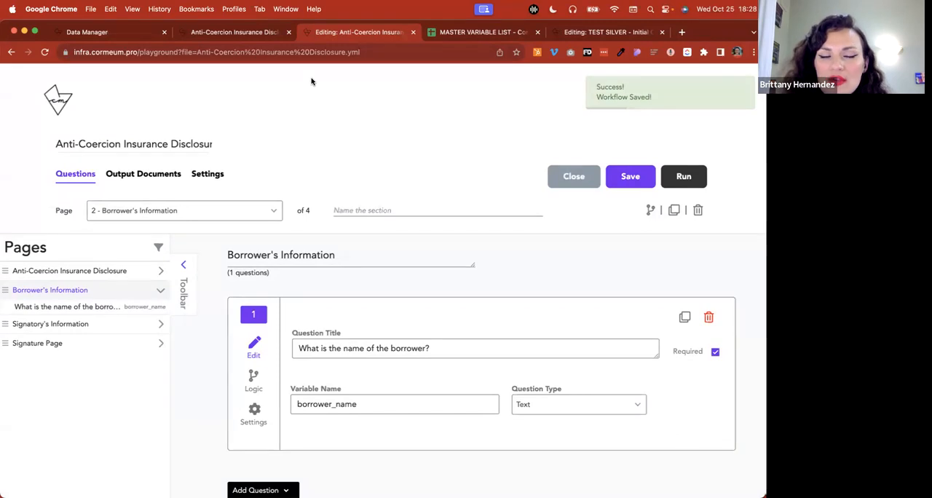
Narrow the browser window and replace the TEST SILVER editor tab with a new blank tab
left_click_drag(765, 208, 675, 209)
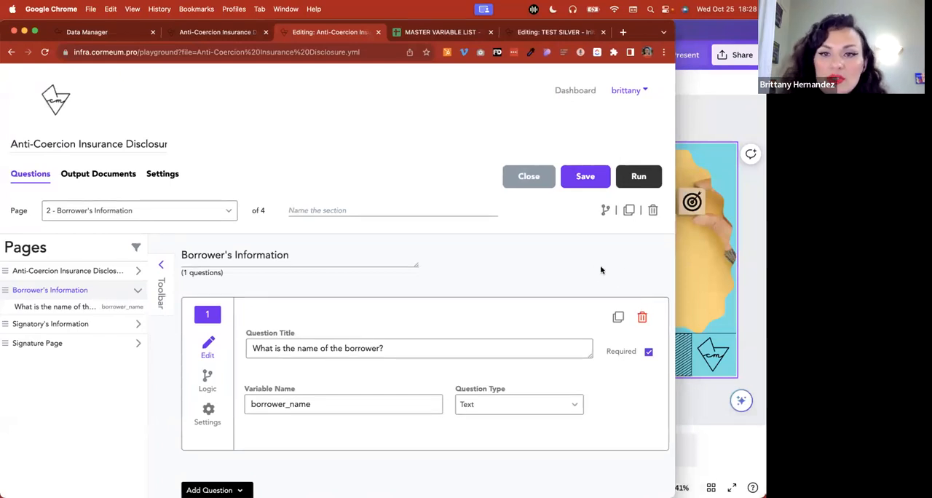
left_click(603, 32)
left_click(557, 32)
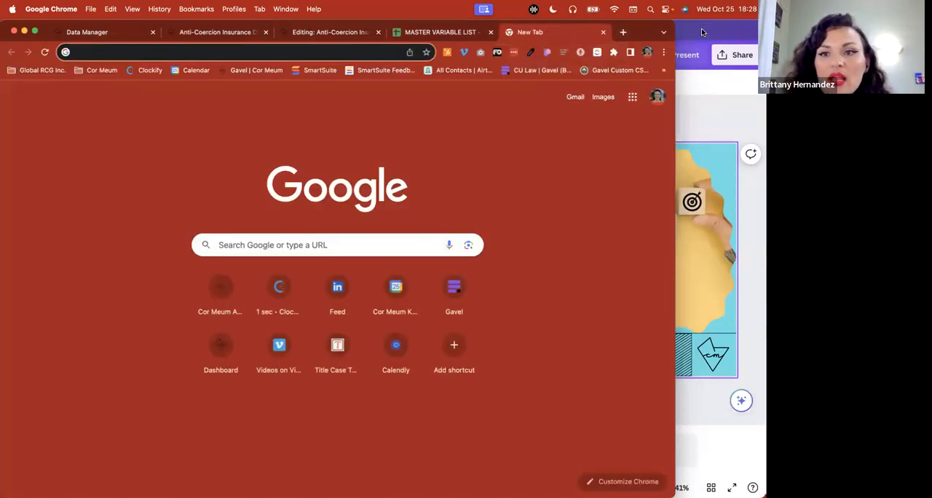
Open a browser window under the Cor Meum Demo profile and align it with the window behind
left_click(648, 57)
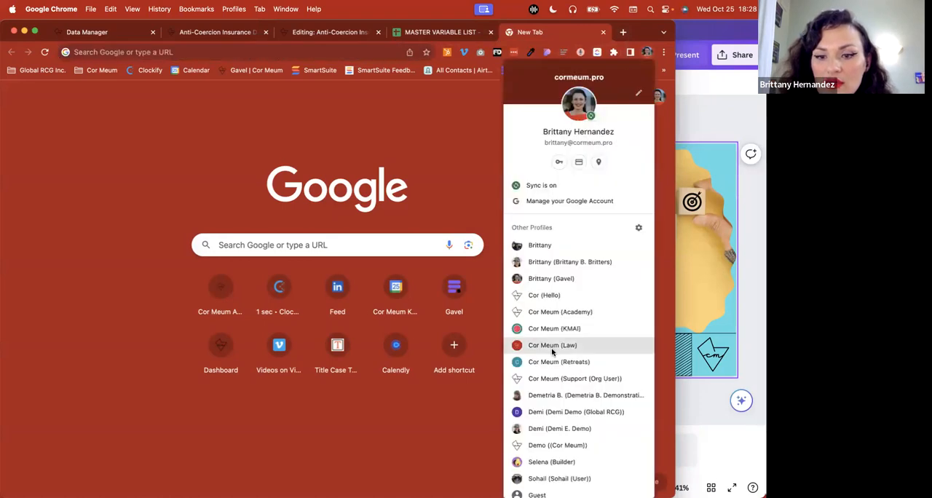
scroll(546, 444, "down", 2)
left_click(558, 419)
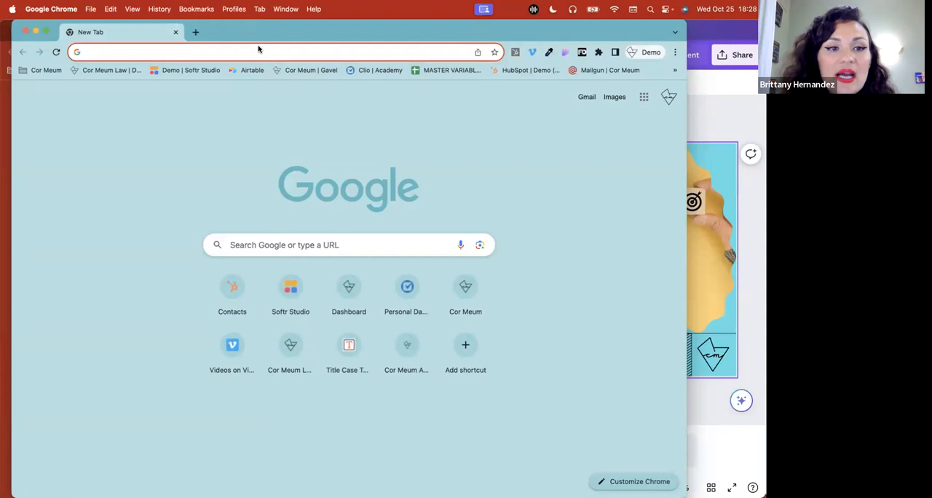
left_click_drag(242, 31, 231, 32)
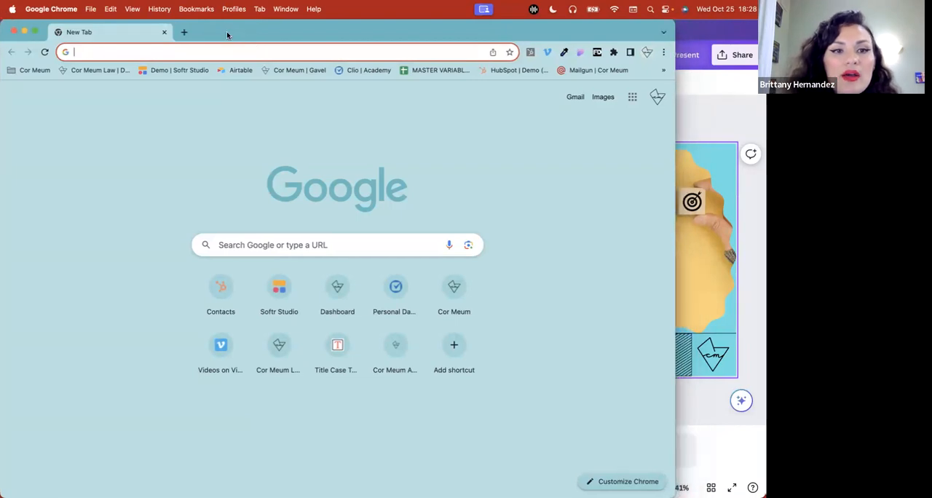
Open the bookmarked HubSpot demo contacts page and the Clio Academy page in separate tabs
left_click(497, 73)
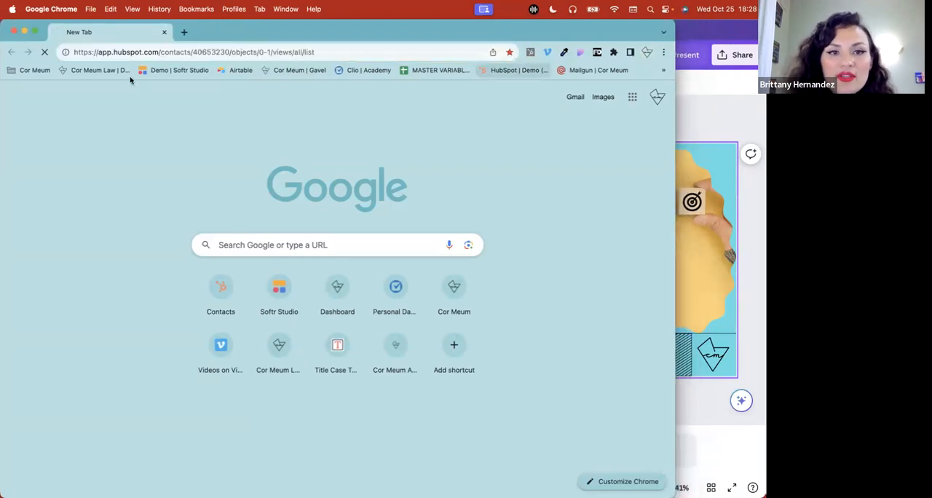
left_click(184, 32)
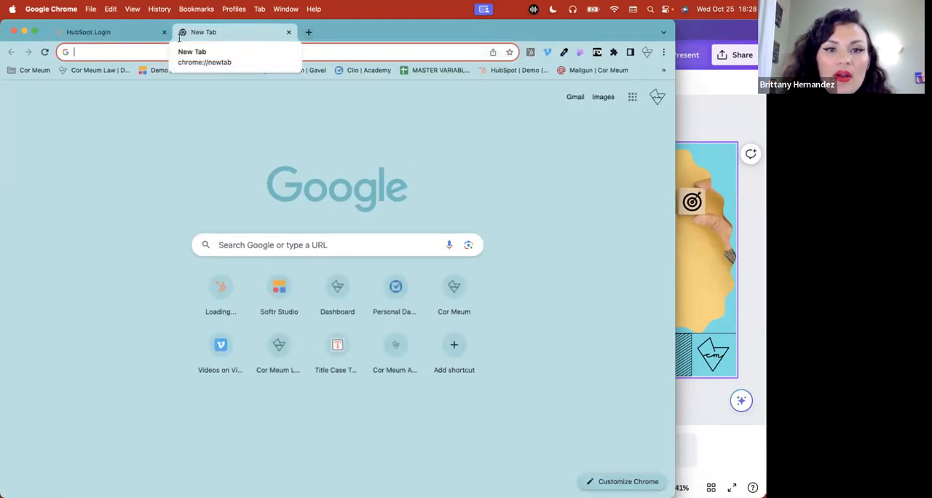
left_click(354, 72)
Sign in to HubSpot with Google using the Demo Account
left_click(109, 37)
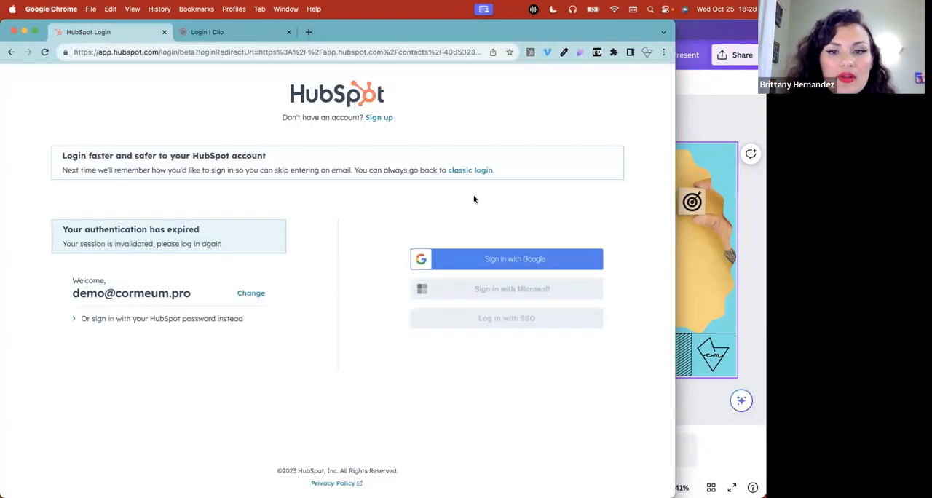
left_click(526, 260)
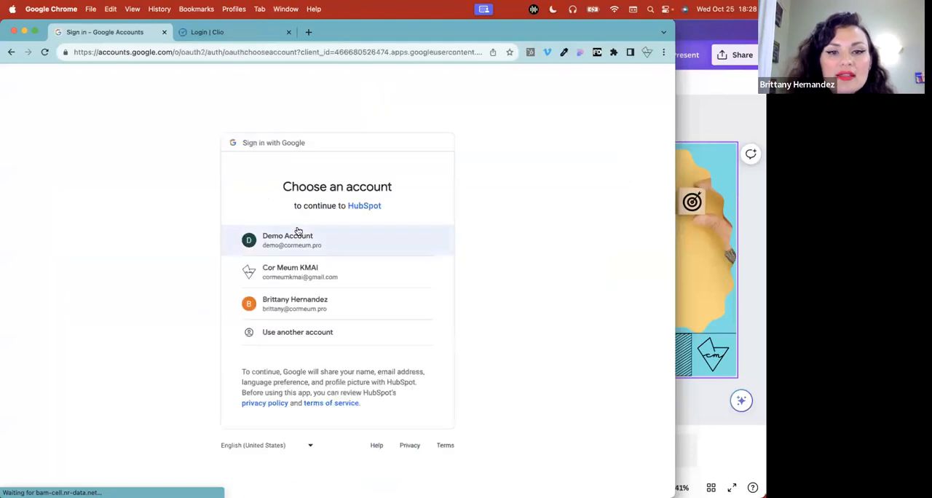
left_click(318, 242)
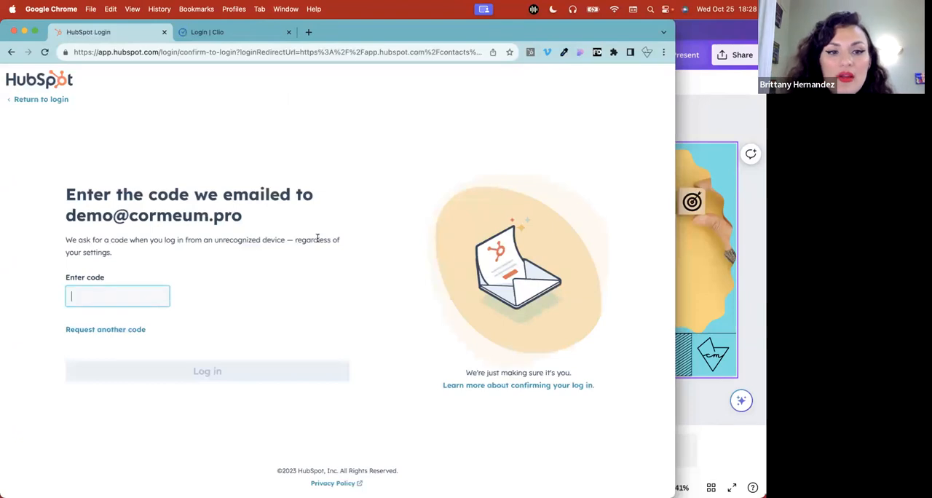
Open HubSpot's login email in Gmail in a new tab and copy the verification code
left_click(307, 32)
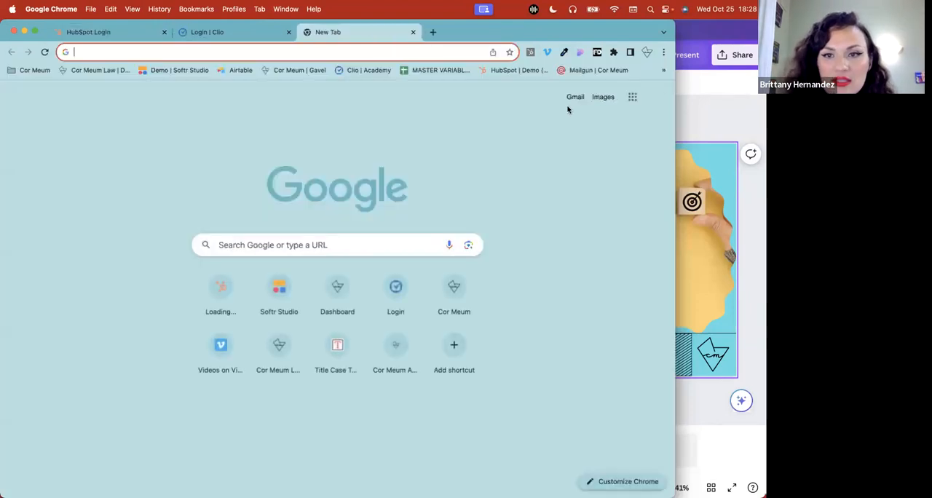
left_click(573, 96)
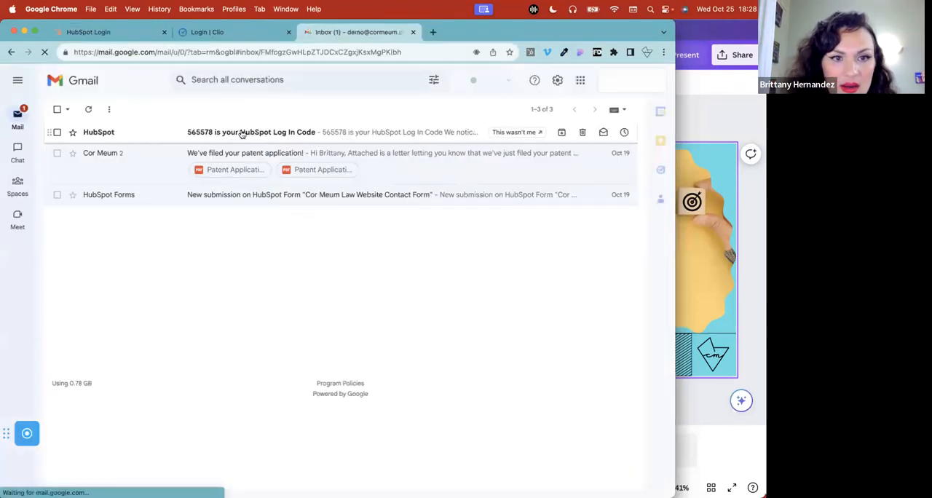
left_click(234, 133)
double_click(285, 274)
left_click(286, 273)
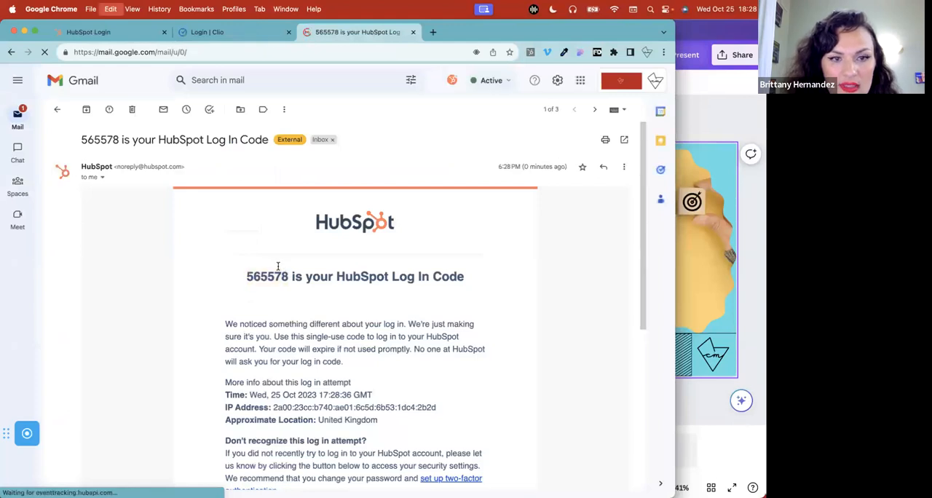
mouse_move(235, 277)
left_mouse_down()
mouse_move(285, 277)
mouse_move(241, 278)
left_mouse_up()
key("super+c")
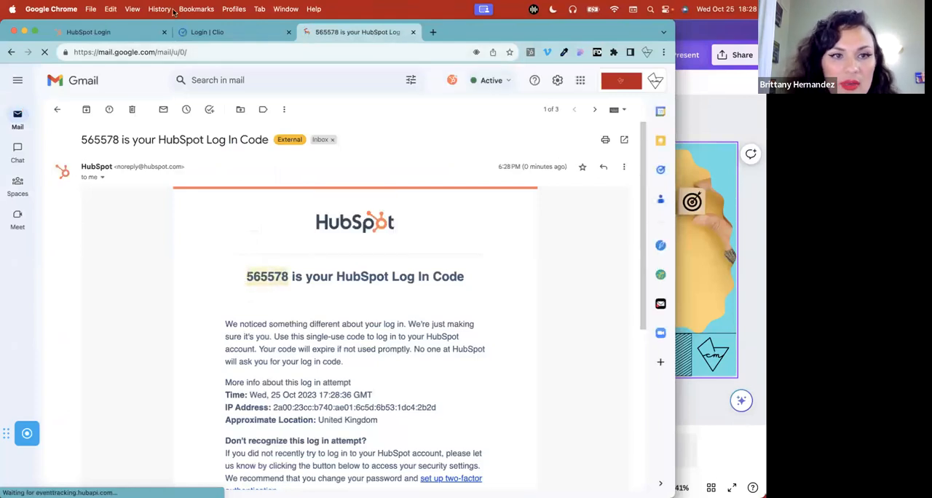
Paste the verification code into the HubSpot login page and complete the login
left_click(138, 32)
key("super+v")
left_click(182, 371)
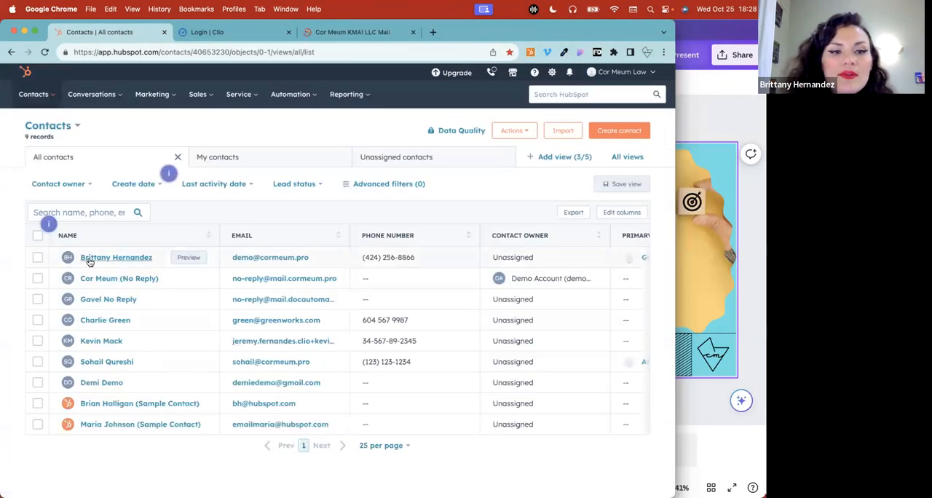
Open the first contact's full property list, go on to the contact property settings, and widen the browser window
left_click(140, 259)
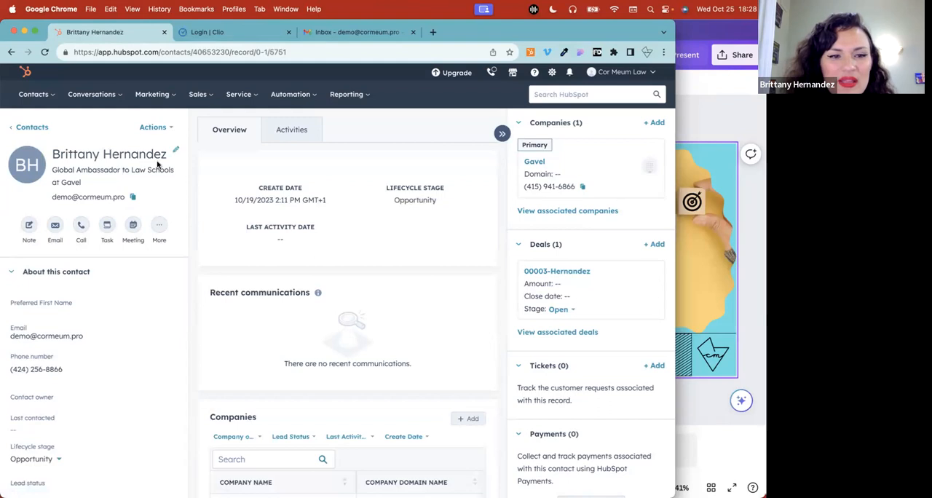
left_click(155, 127)
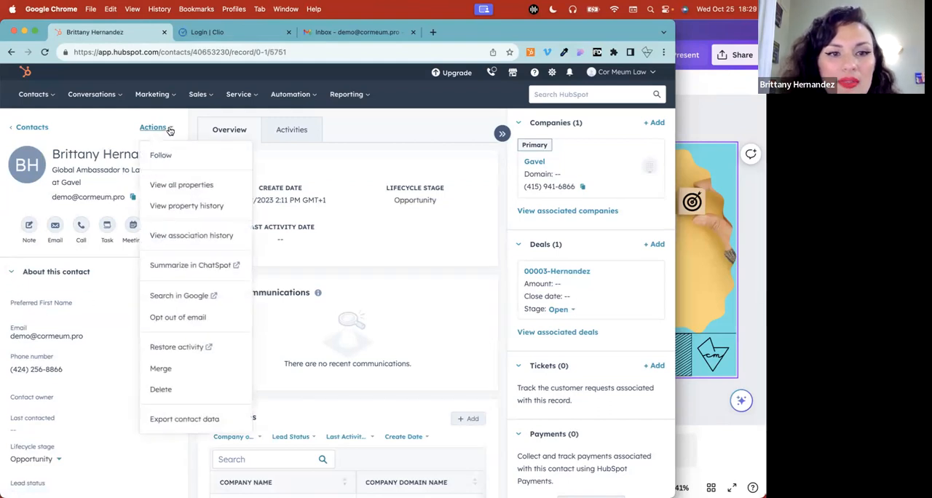
left_click(203, 187)
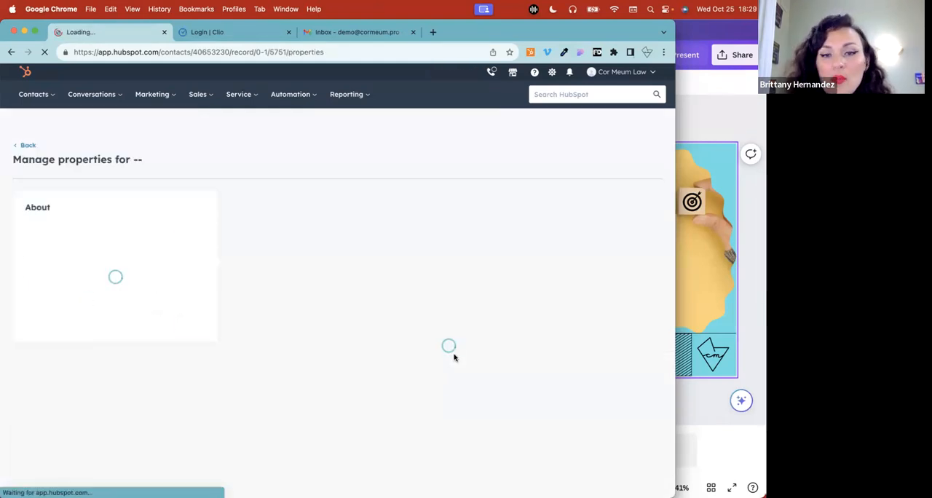
left_click(617, 223)
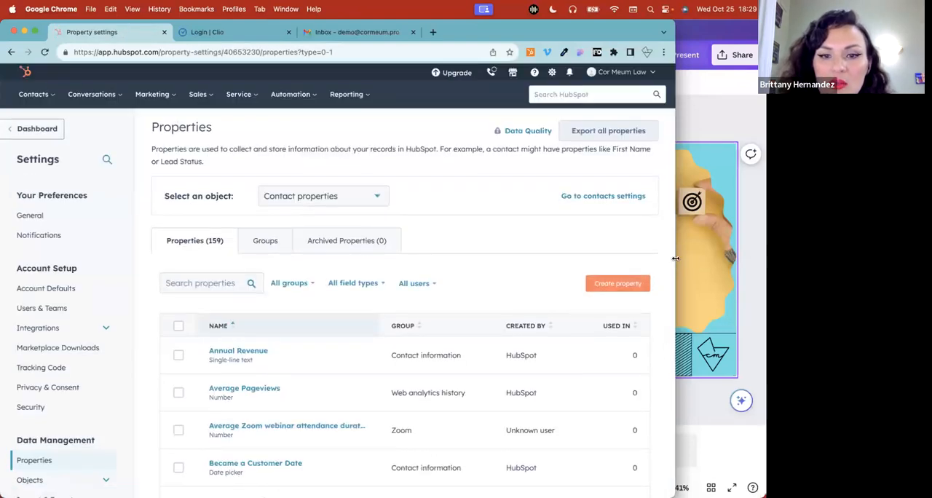
left_click_drag(675, 263, 765, 263)
Open the Annual Revenue property, review its field type, basic info and rules, and close it without saving
scroll(281, 335, "down", 2)
scroll(280, 334, "down", 1)
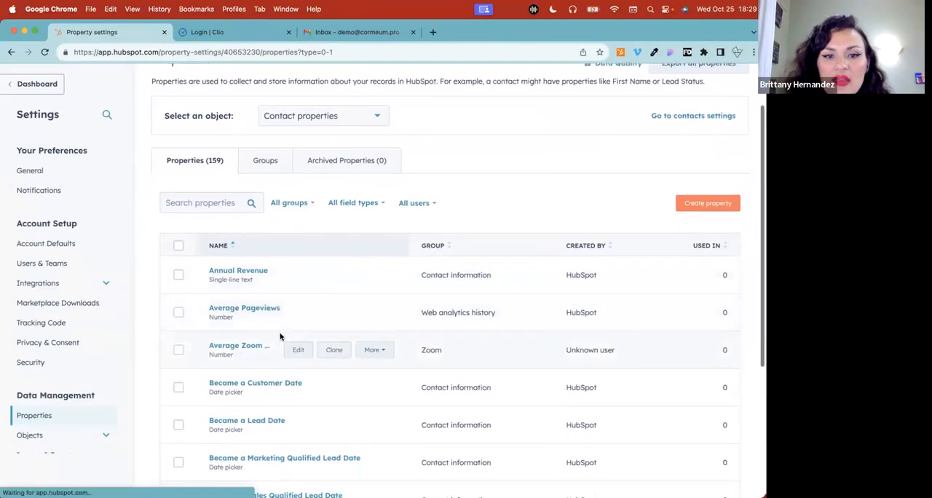
left_click(299, 239)
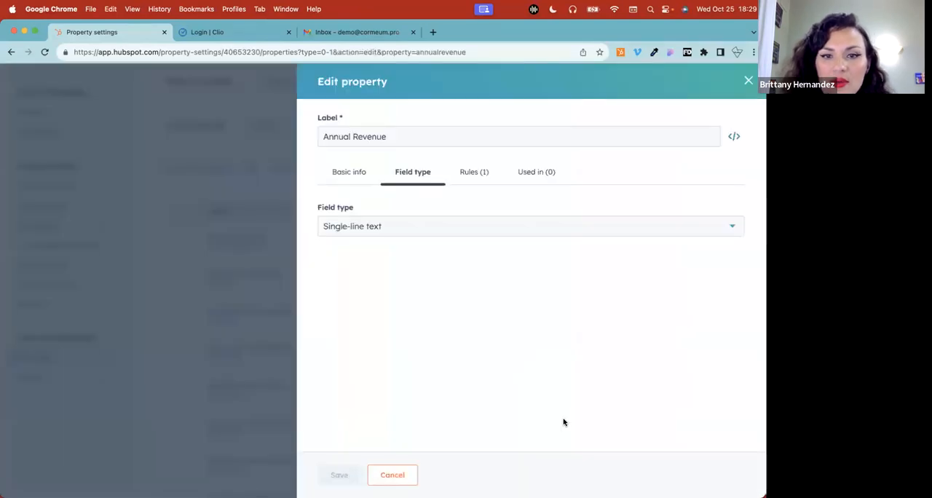
left_click(349, 172)
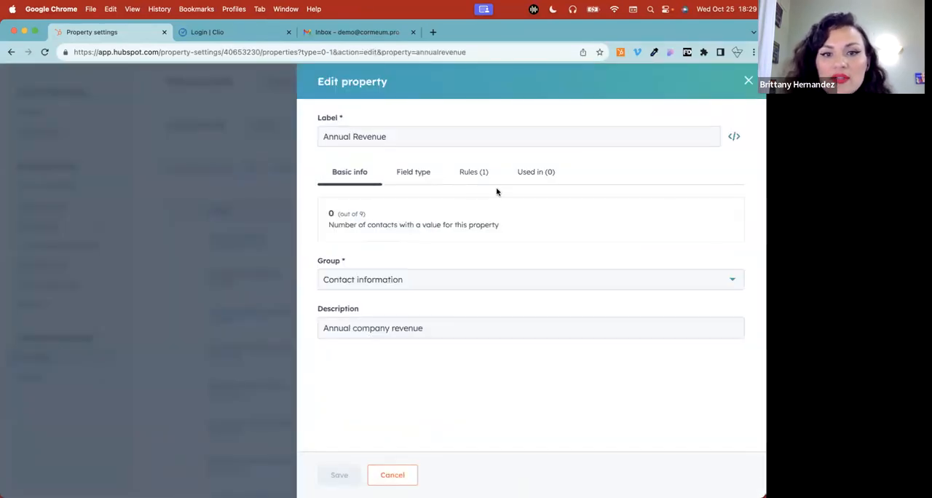
left_click(472, 173)
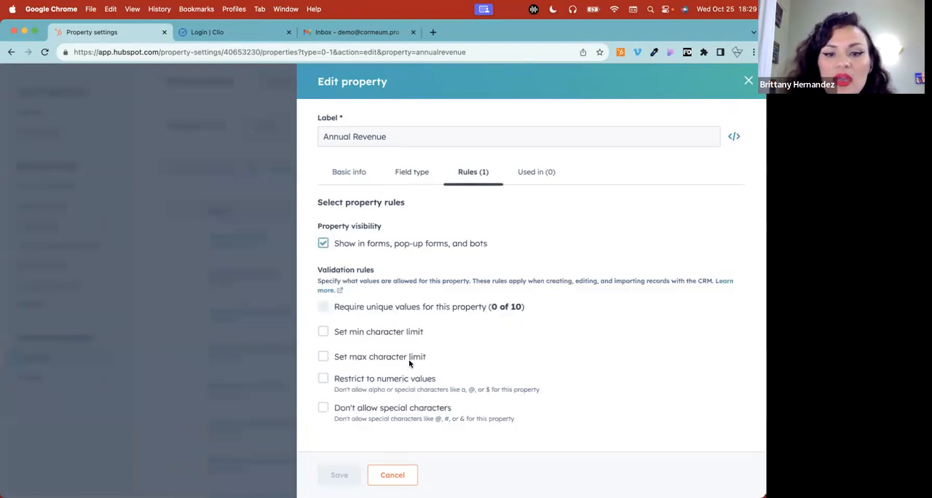
left_click(391, 474)
Search the contact properties for "first name"
scroll(474, 257, "down", 3)
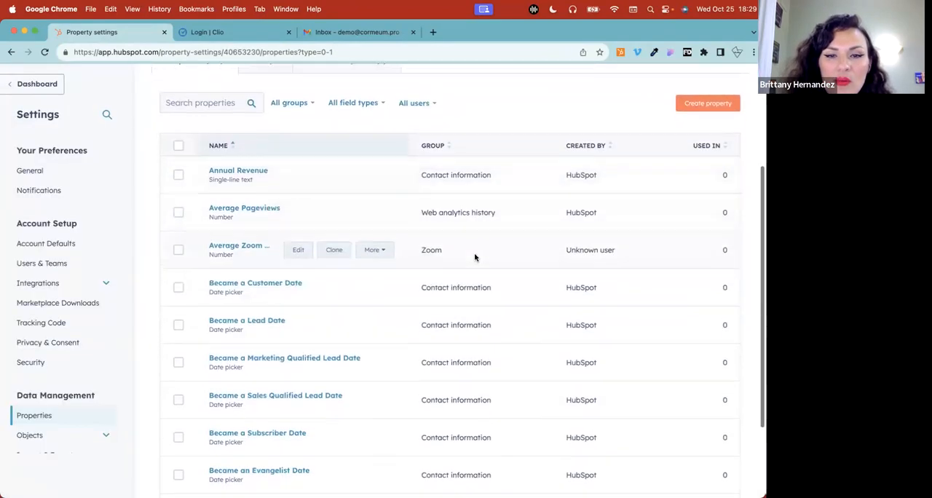
scroll(466, 219, "up", 5)
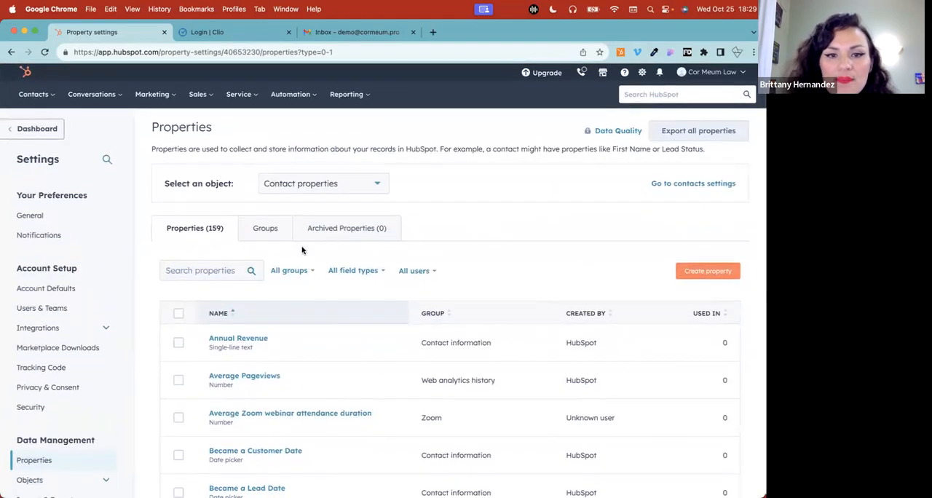
left_click(193, 271)
type("firts")
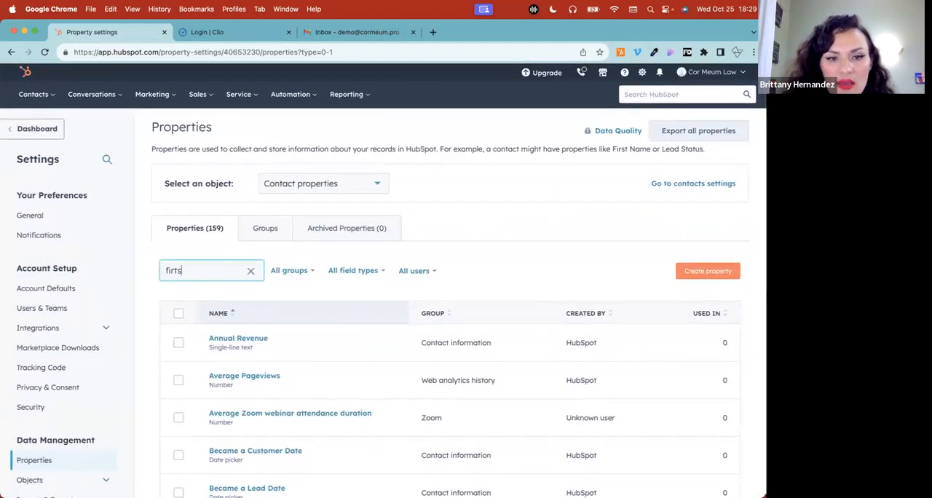
key("BackSpace")
key("BackSpace")
type("st name")
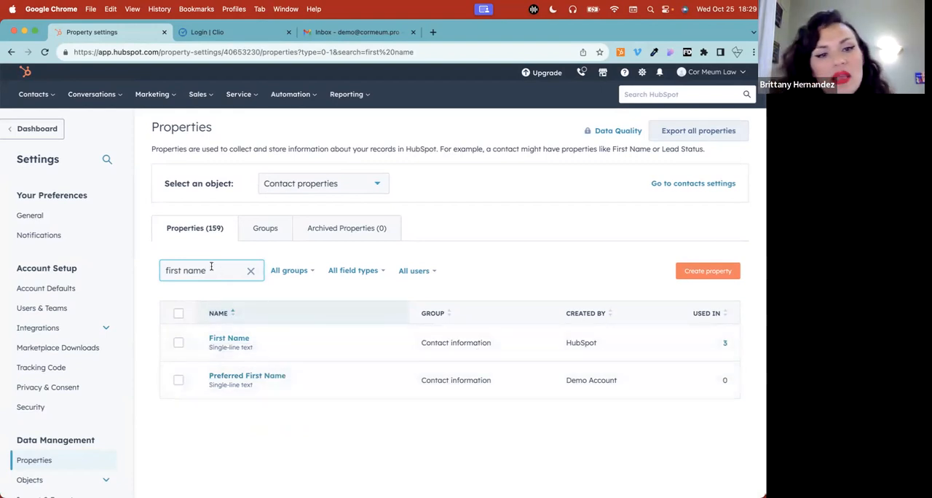
Search the contact properties for "last name" and look over the Contacts and Sales sections
key("super+a")
type("la")
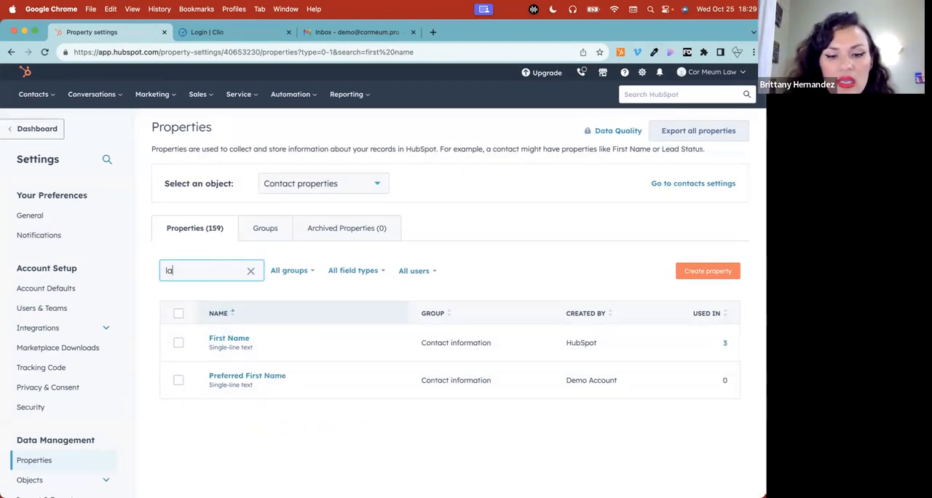
type("st name")
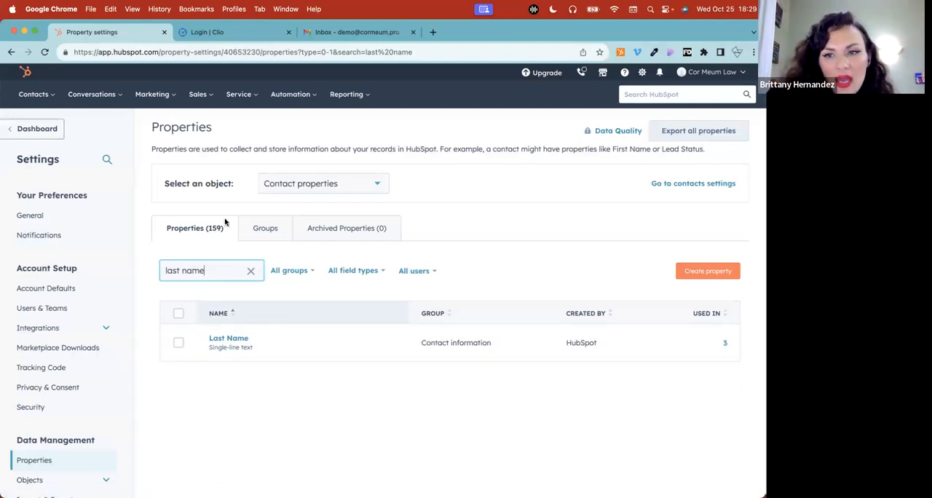
left_click(38, 94)
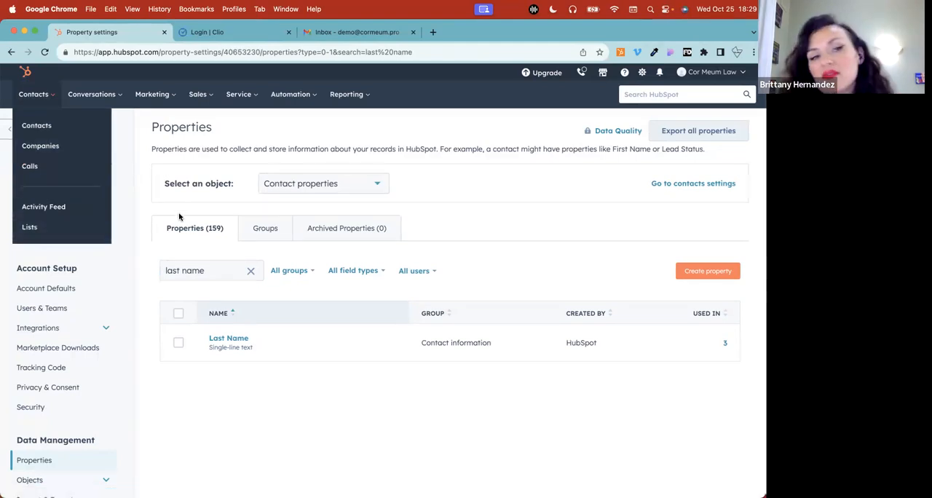
mouse_move(207, 82)
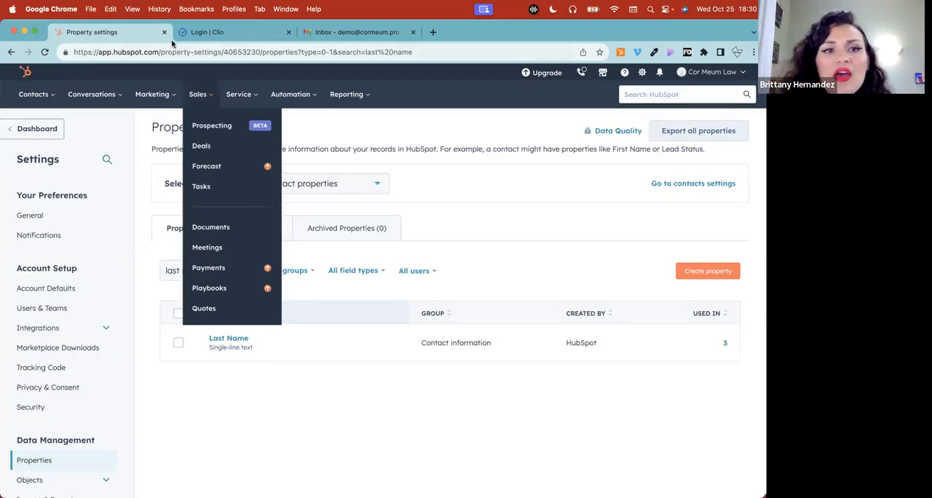
Clear the property search and look through the second page of contact properties
left_click(254, 271)
scroll(299, 299, "down", 5)
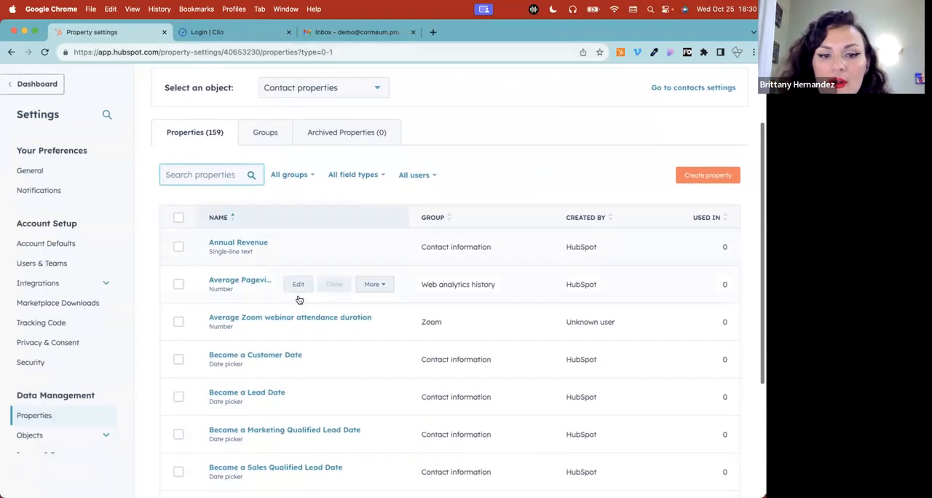
left_click(336, 436)
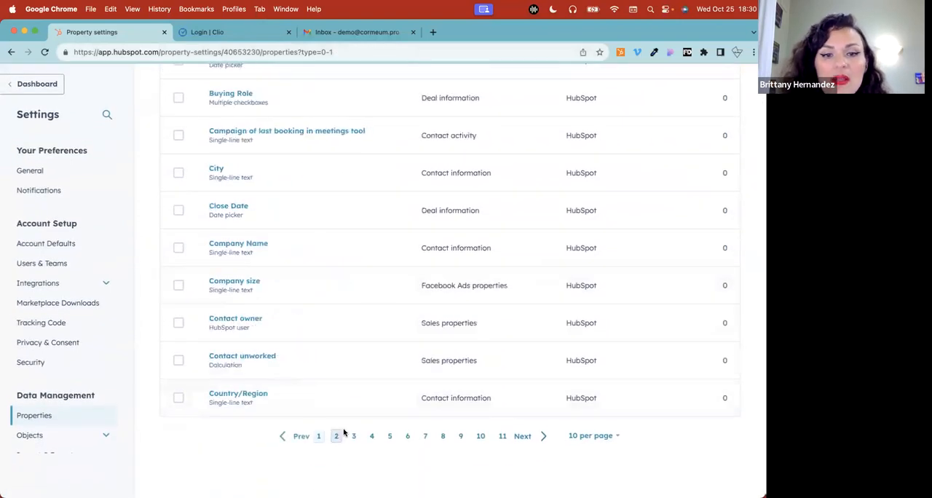
scroll(455, 326, "up", 3)
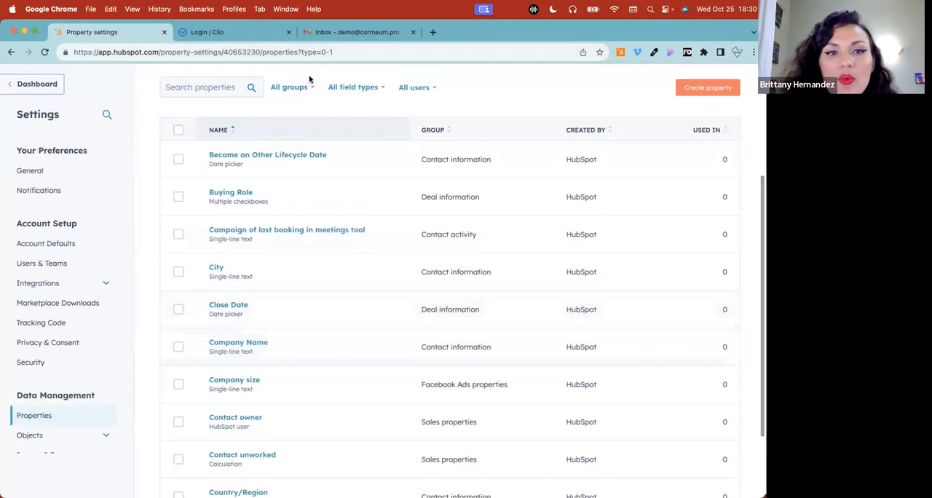
Sign in to Clio Manage with the prefilled e-mail and the saved account password
left_click(265, 33)
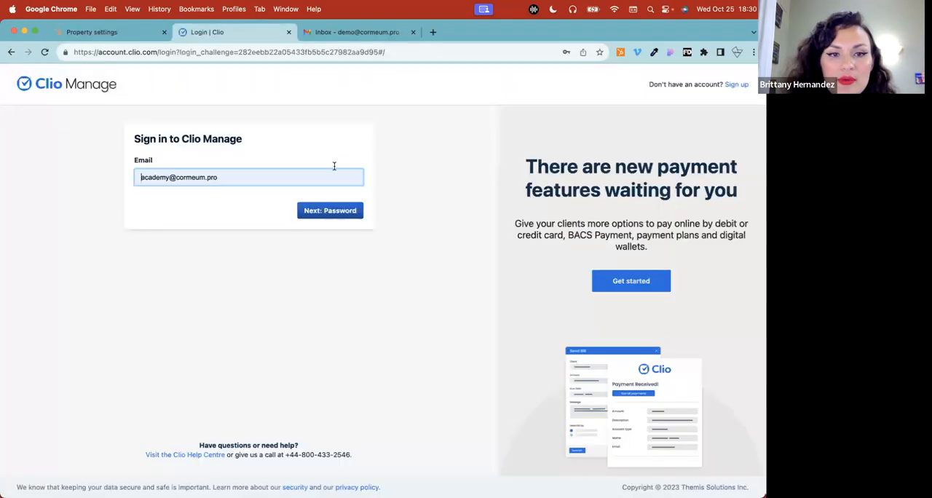
left_click(328, 211)
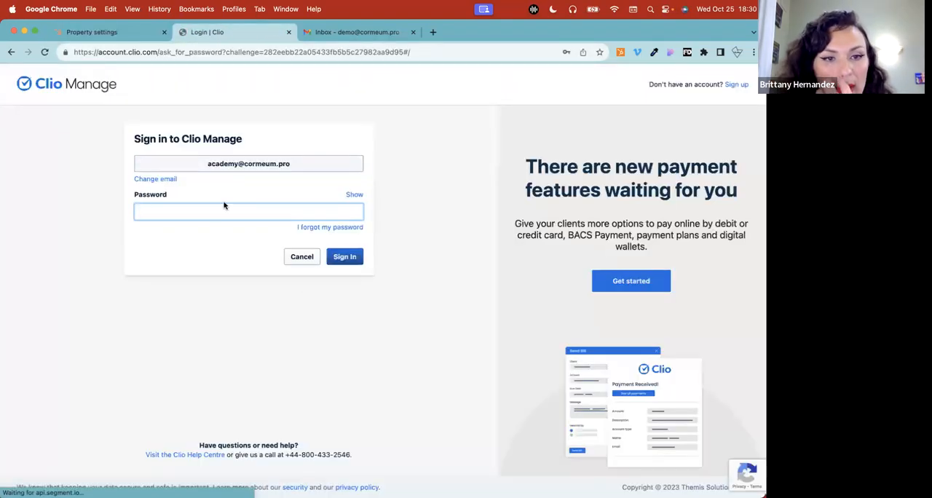
left_click(235, 211)
left_click(241, 247)
left_click(351, 260)
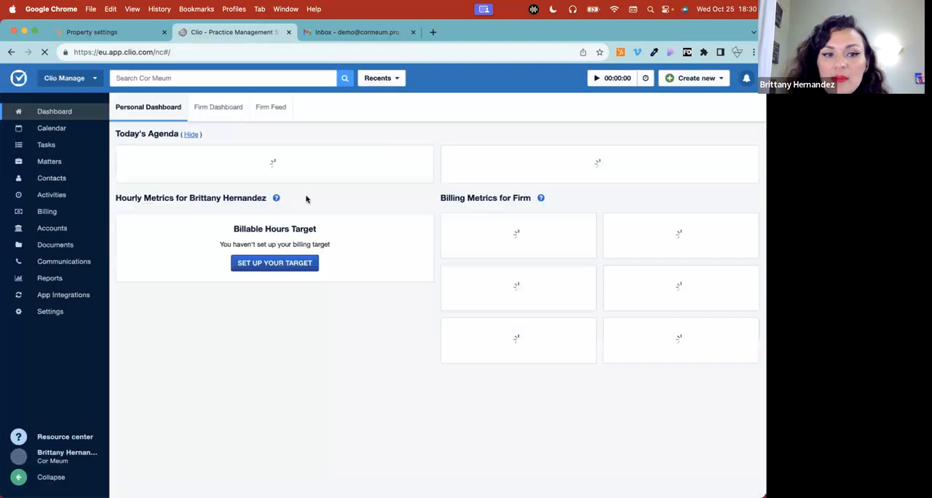
Review Clio's people and companies contacts and its open matters, and return to the list of all contacts
left_click(72, 180)
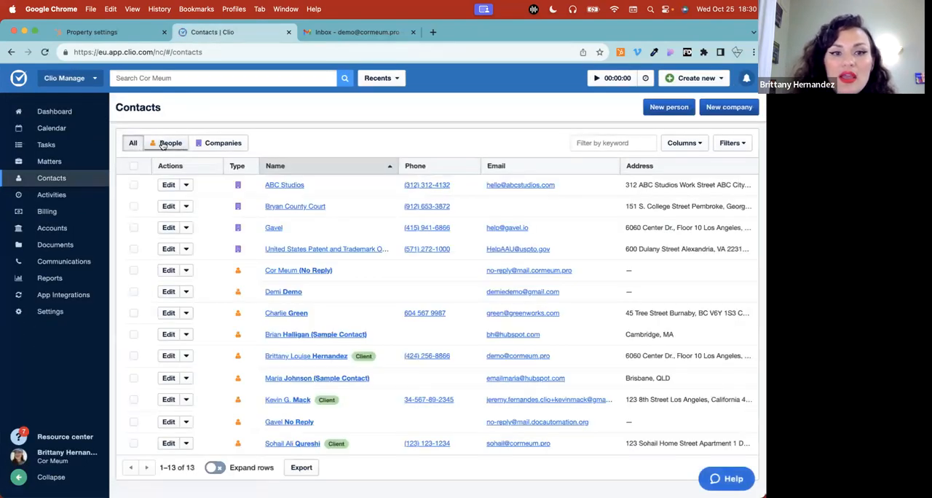
left_click(163, 143)
left_click(218, 143)
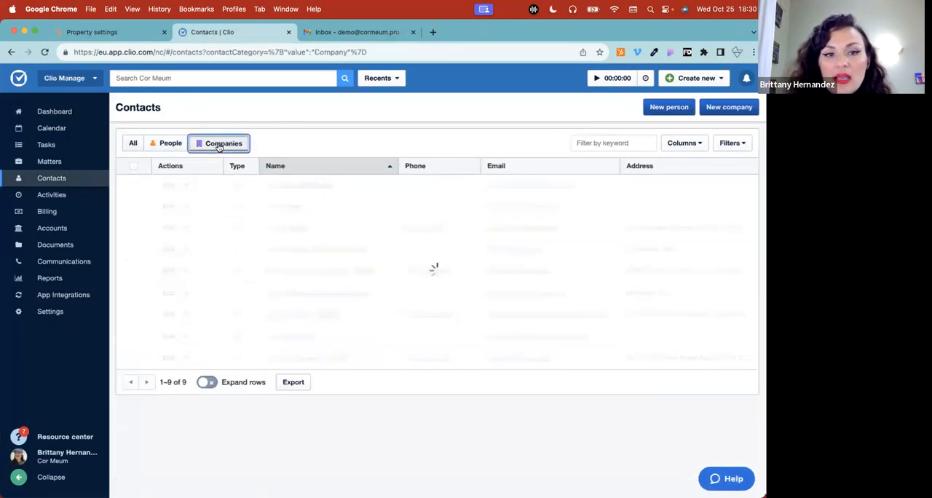
left_click(63, 162)
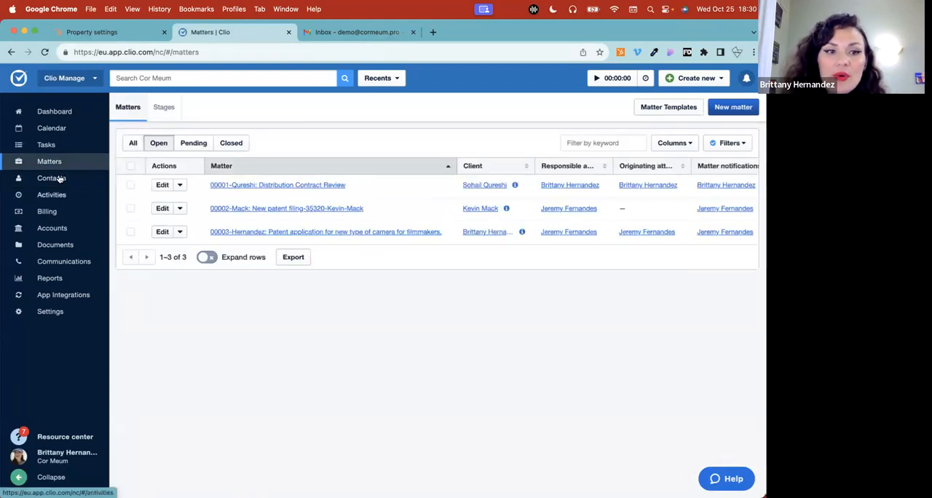
left_click(59, 178)
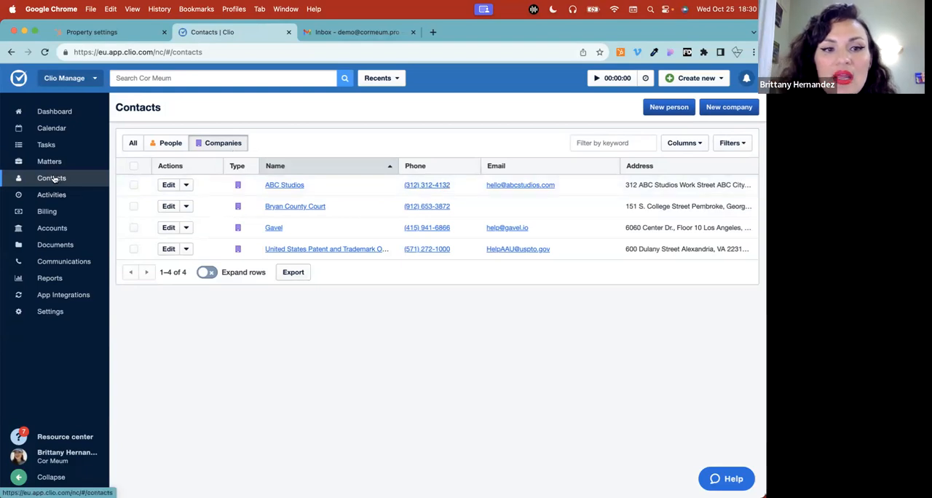
left_click(133, 143)
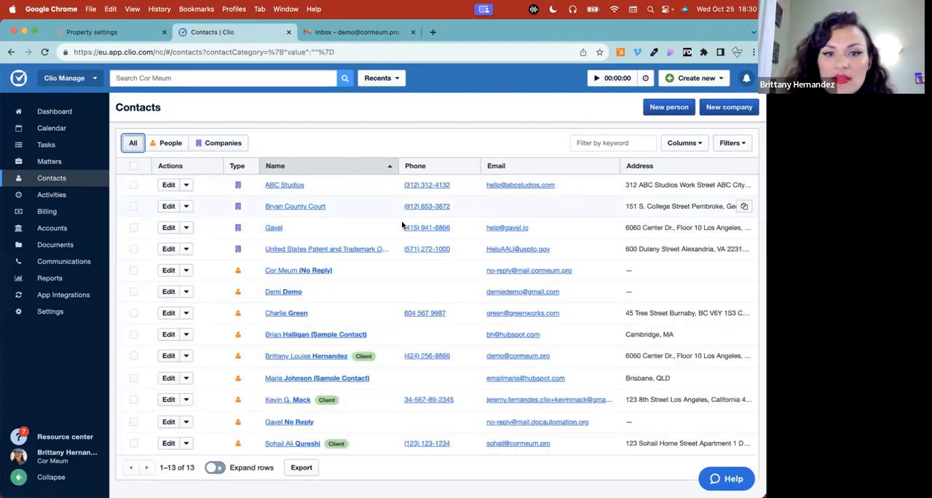
Open the Gavel ambassador's client contact for editing and review its name, company, title, date of birth and email fields
left_click(306, 355)
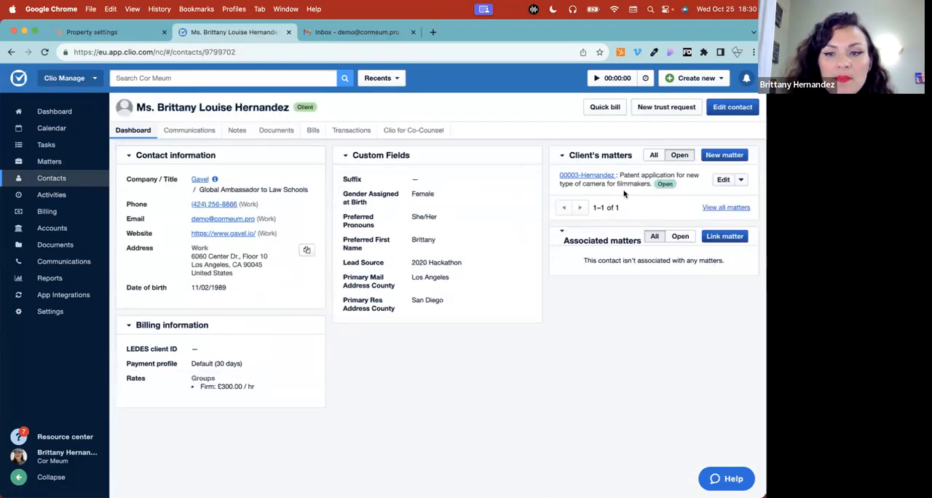
left_click(732, 107)
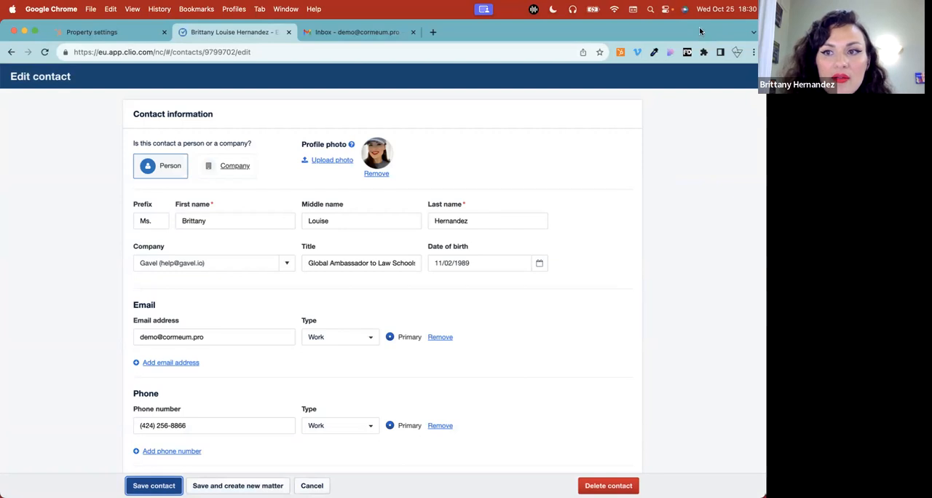
left_click_drag(133, 203, 460, 209)
left_click_drag(125, 247, 463, 247)
left_click(464, 246)
left_click(169, 319)
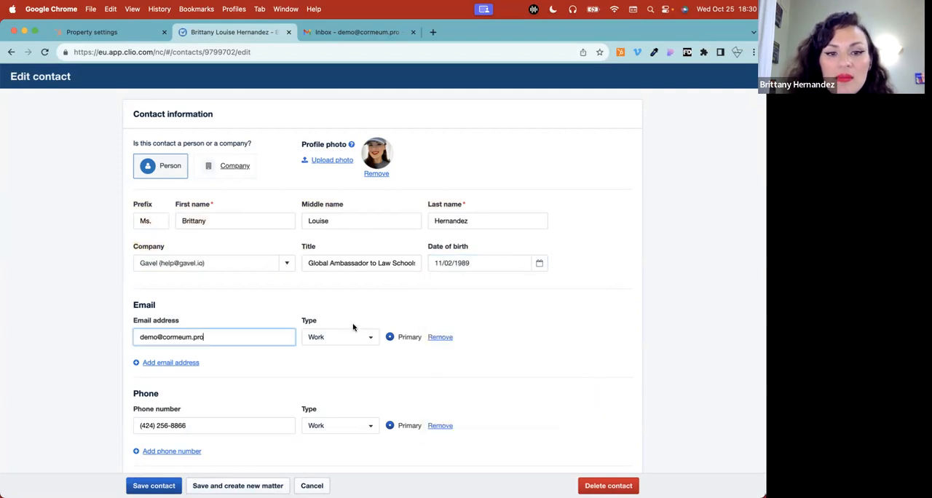
Review the contact's phone, website and address fields and save the contact
scroll(353, 325, "down", 4)
scroll(354, 324, "down", 3)
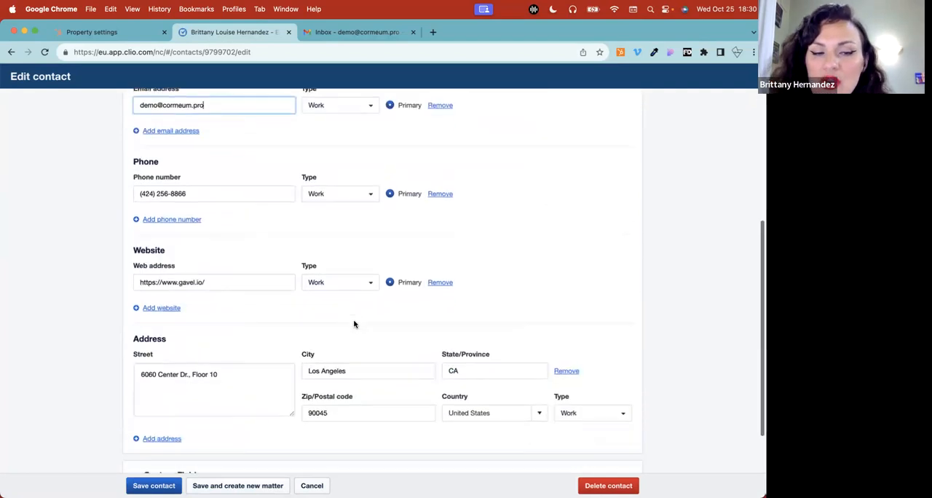
scroll(354, 322, "up", 7)
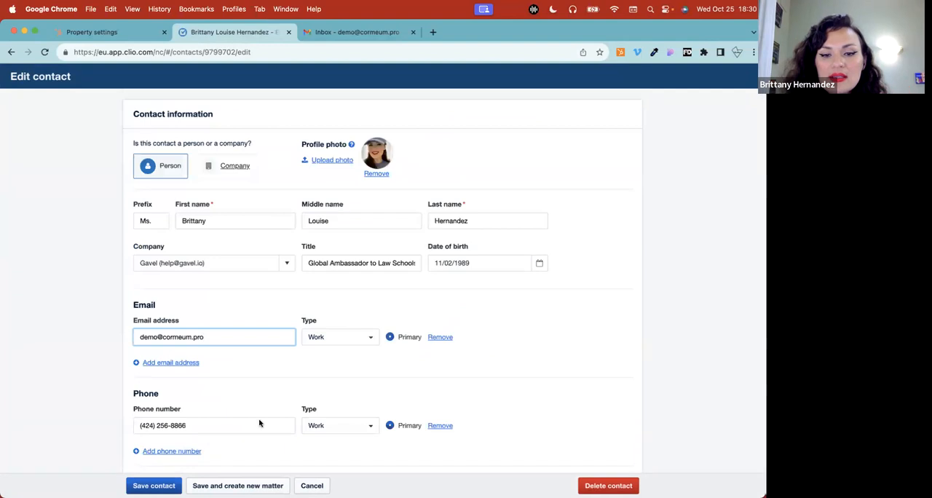
left_click(153, 486)
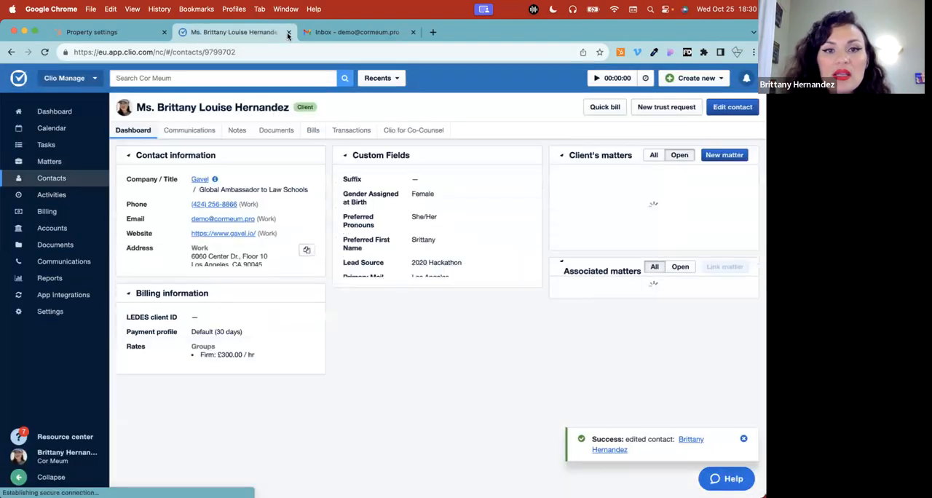
Close the Clio and Gmail tabs to return to HubSpot's property settings
left_click(288, 32)
left_click(289, 32)
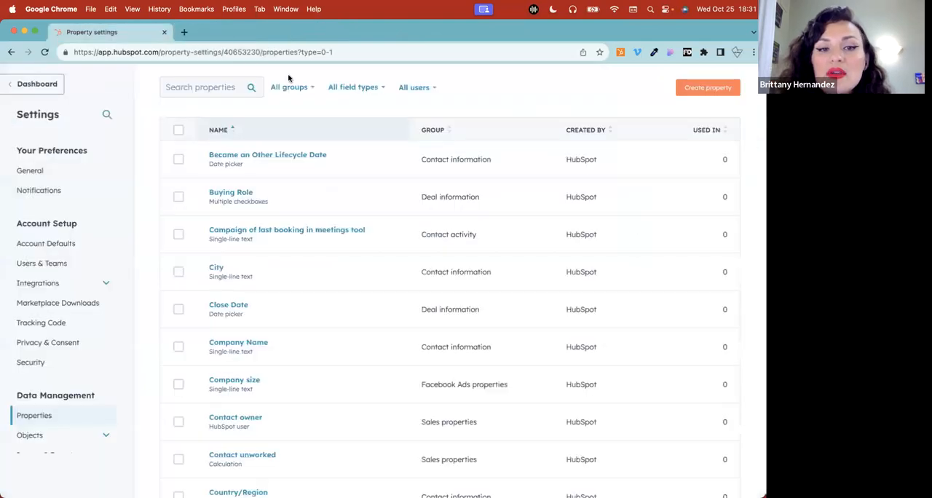
Close the HubSpot property settings and the blank new tab, and bring up the MASTER VARIABLE LIST spreadsheet
left_click(164, 32)
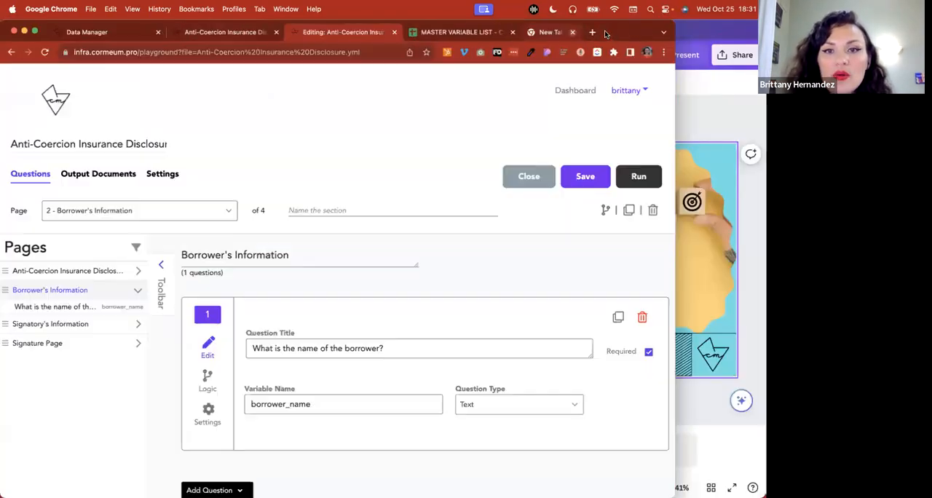
left_click(602, 32)
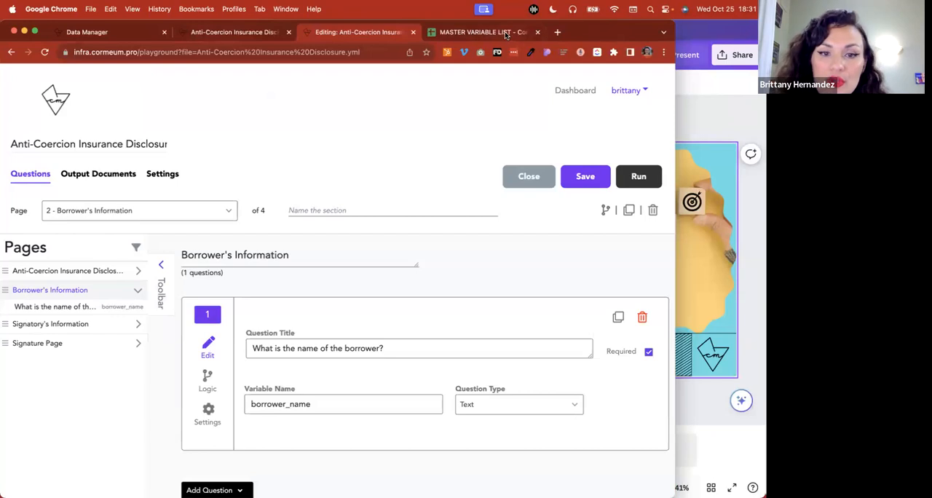
left_click(506, 34)
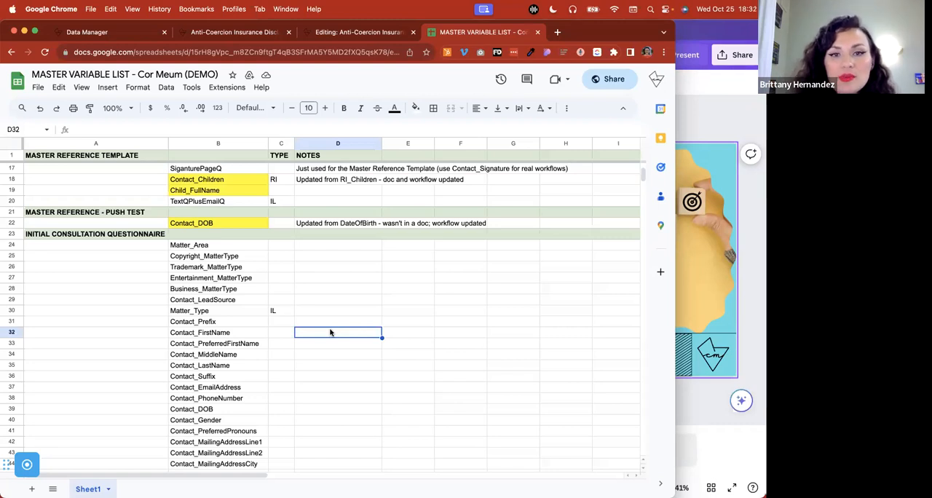
In the running Anti-Coercion Insurance Disclosure workflow, clear the answer to the borrower's name question
left_click(715, 132)
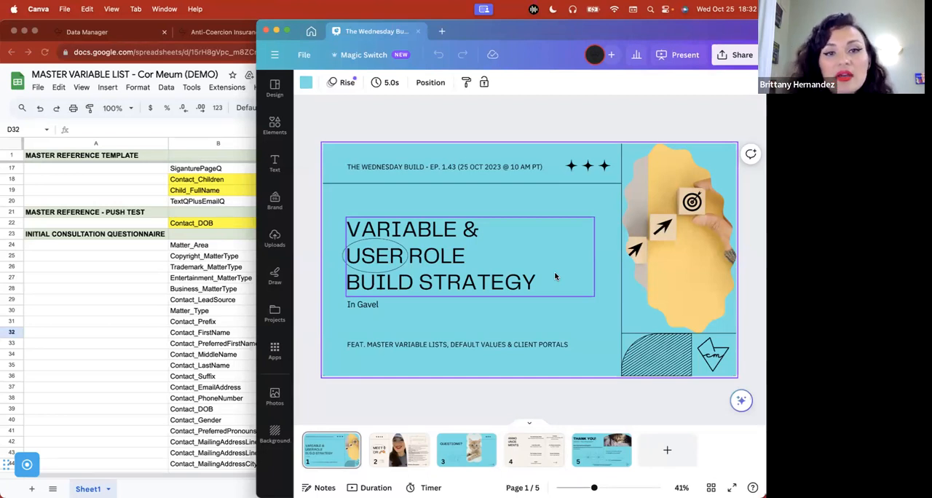
left_click(248, 32)
left_click(67, 281)
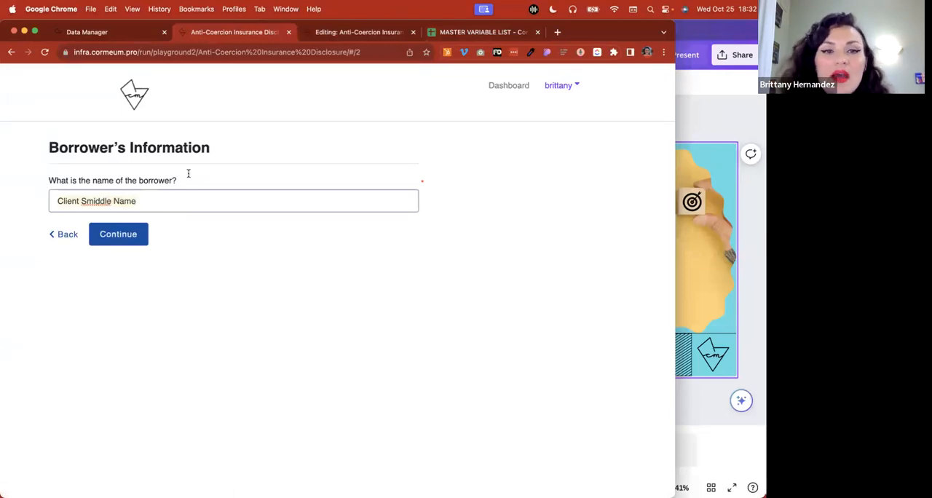
triple_click(154, 200)
type("sdfg")
key("BackSpace")
key("BackSpace")
key("BackSpace")
key("BackSpace")
left_click(563, 152)
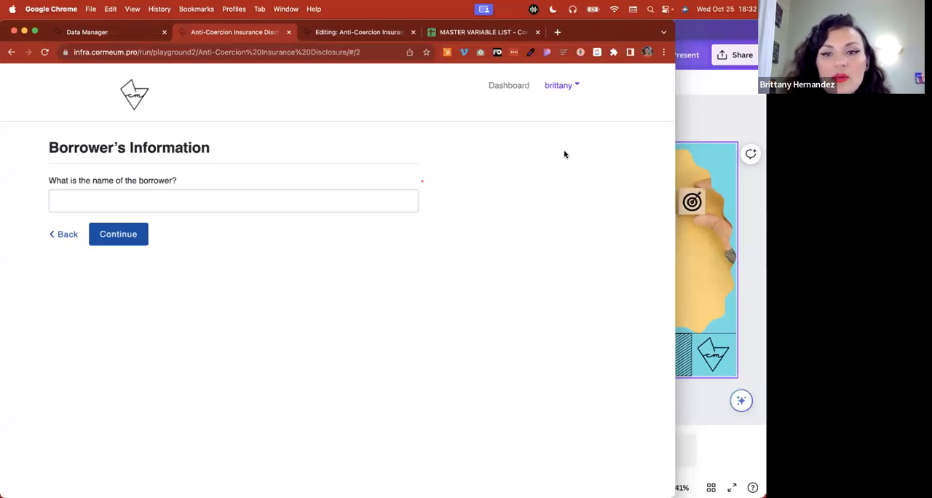
Return to the Workflows dashboard from the Data Manager and close all other browser tabs
left_click(696, 136)
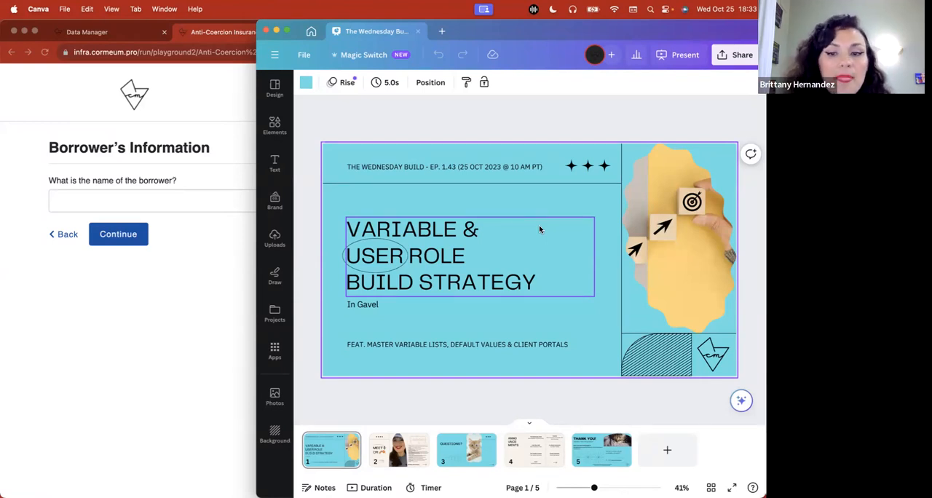
left_click(197, 367)
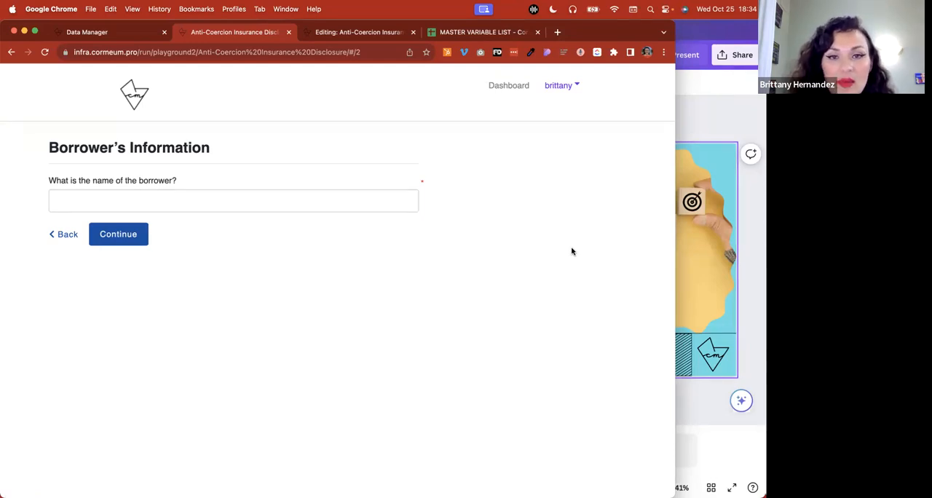
left_click(137, 34)
left_click(112, 127)
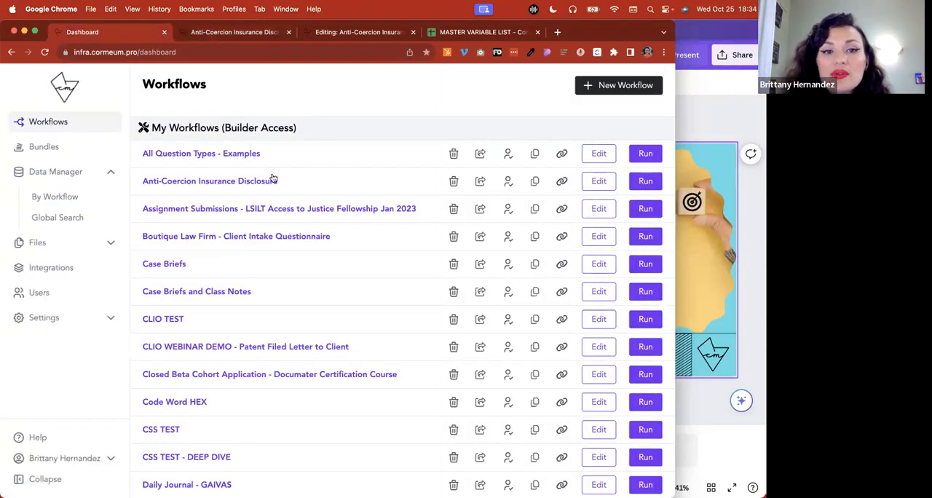
left_click(287, 32)
left_click(287, 32)
left_click(287, 32)
Open the workflow "If you find this room - it is for you" for editing and review its access permissions
scroll(295, 371, "down", 5)
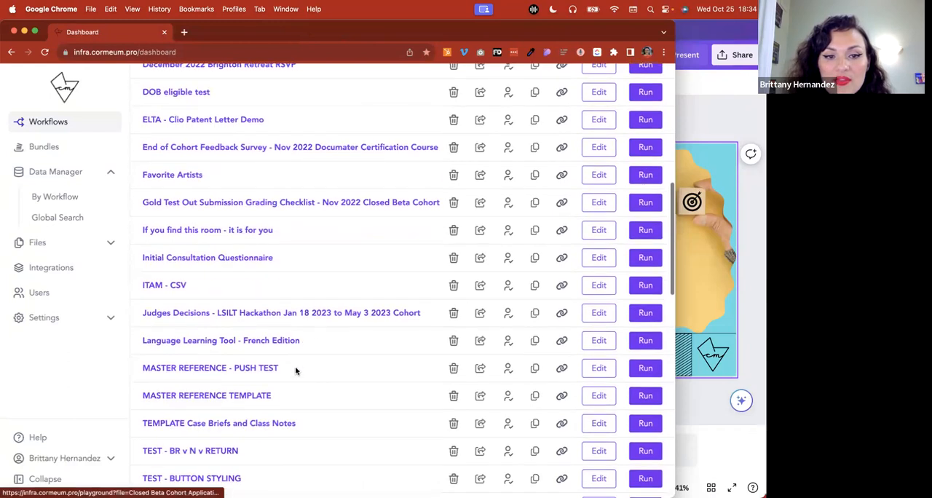
left_click(598, 231)
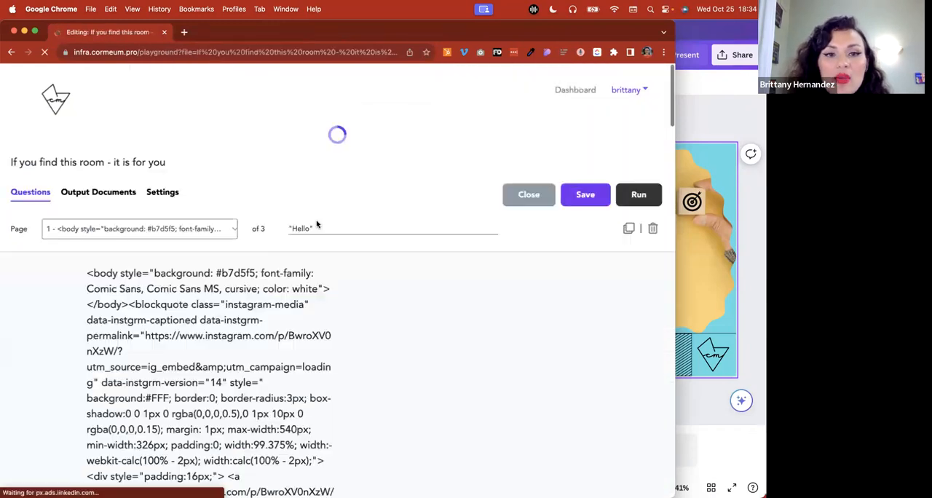
left_click(169, 175)
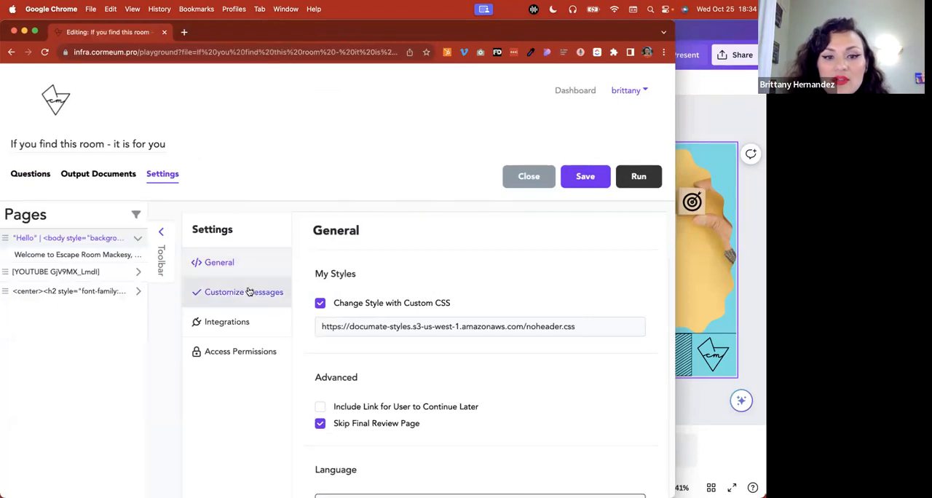
left_click(260, 348)
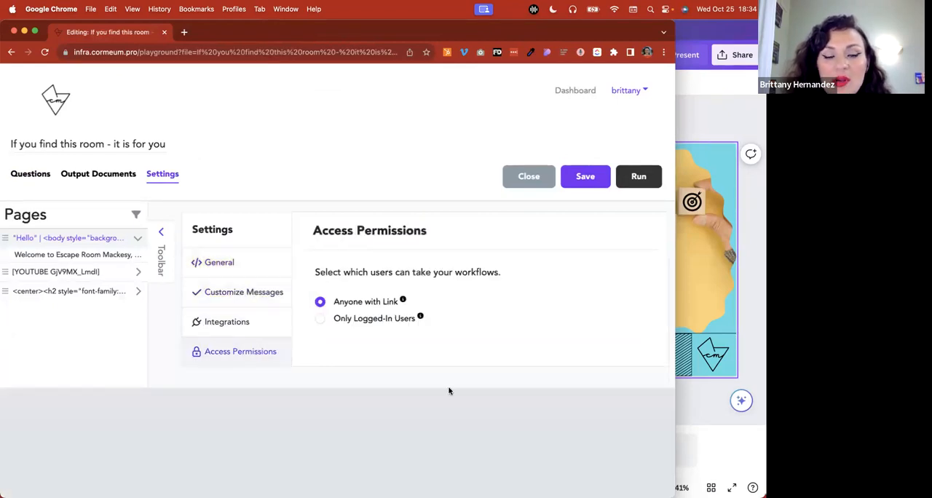
mouse_move(402, 300)
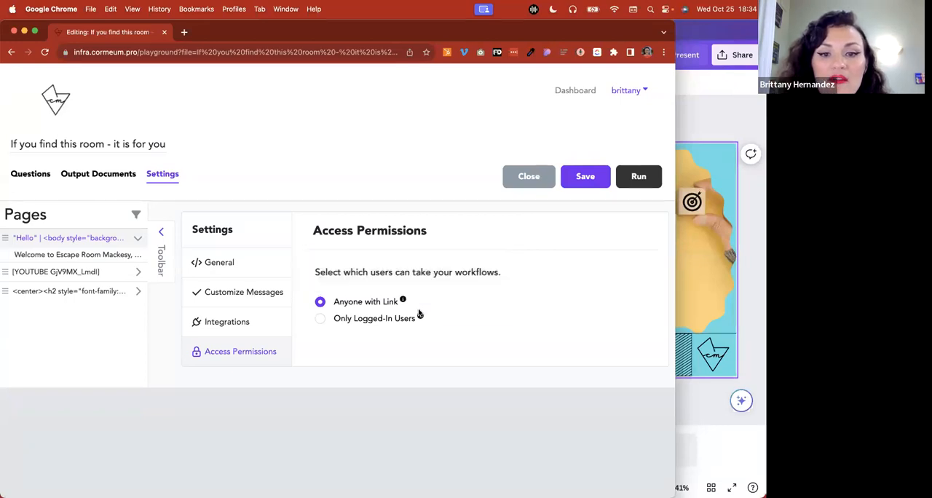
Try restricting the workflow's access to Only Logged-In Users, restore Anyone with Link, and save the workflow
left_click(384, 321)
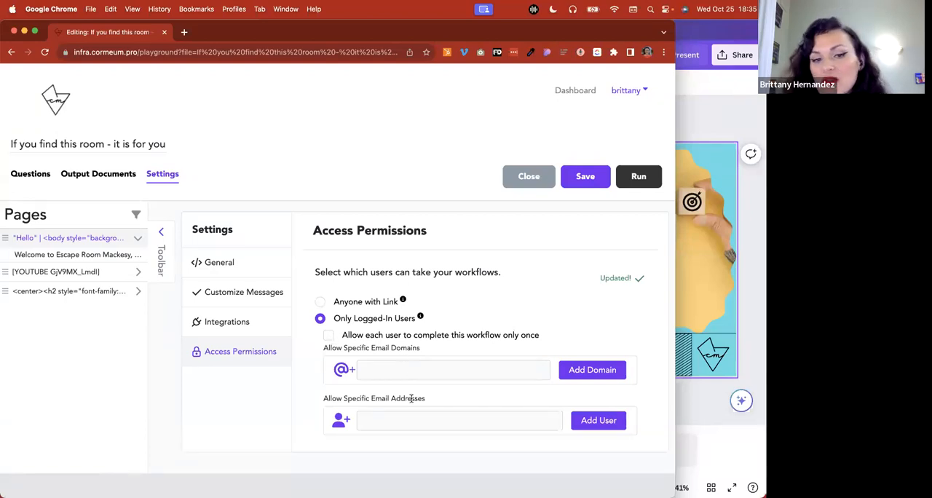
left_click(320, 302)
left_click(586, 179)
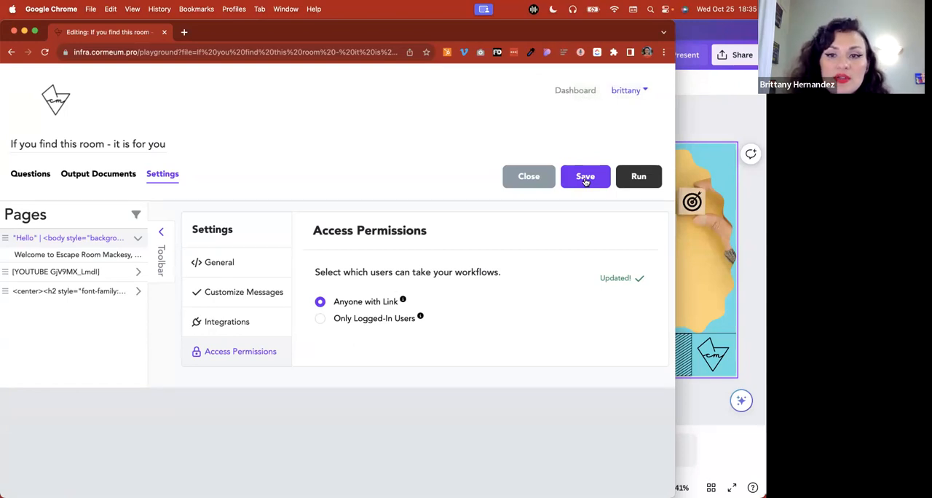
Go back to the Workflows dashboard, and switch to Canva to present the Wednesday Build title slide full screen
left_click(579, 90)
left_click(708, 128)
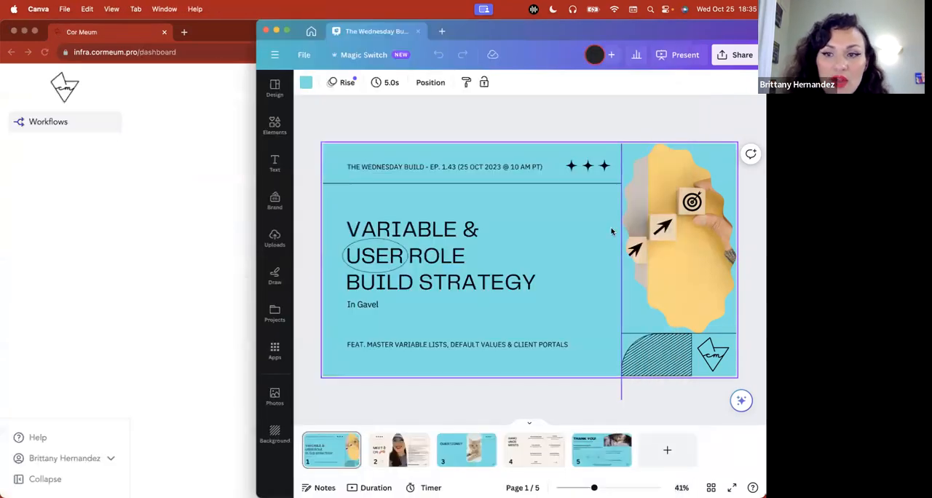
left_click(95, 348)
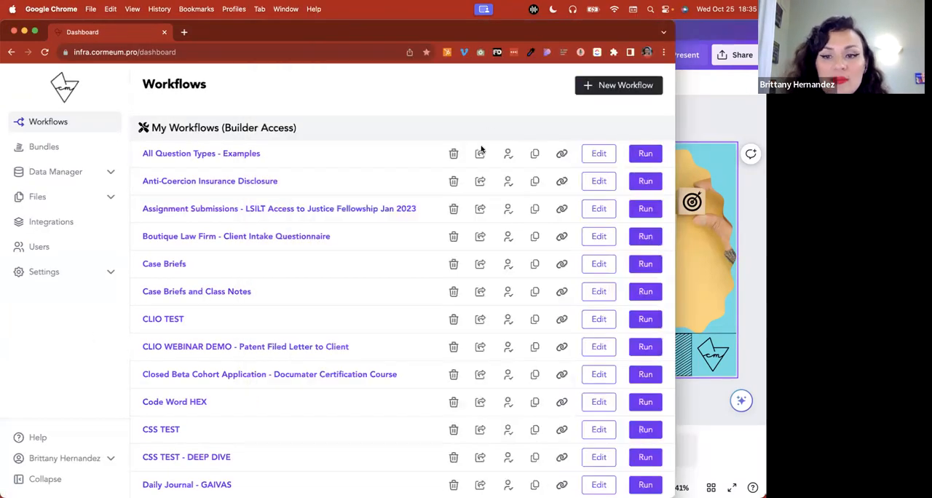
left_click(699, 402)
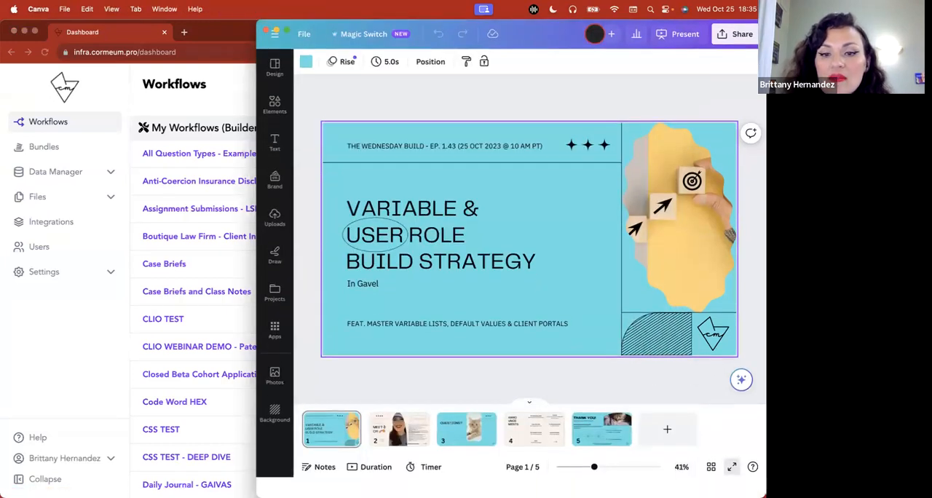
left_click(732, 466)
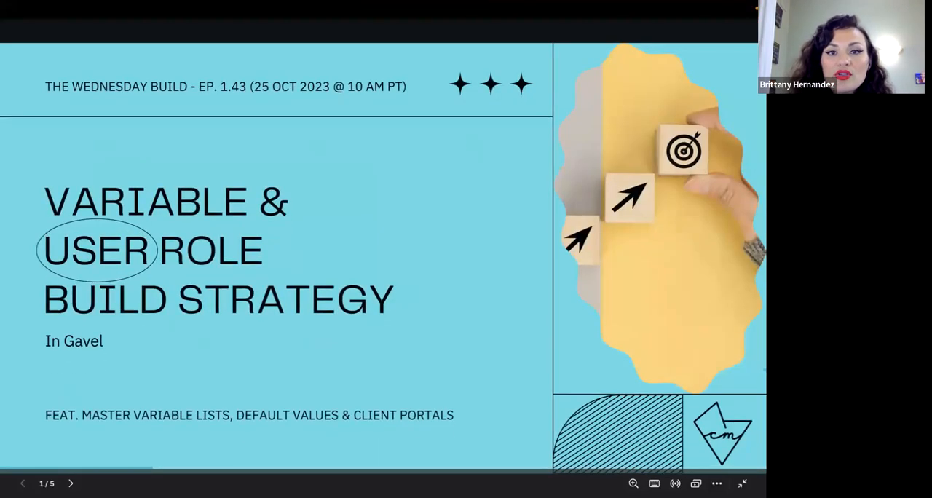